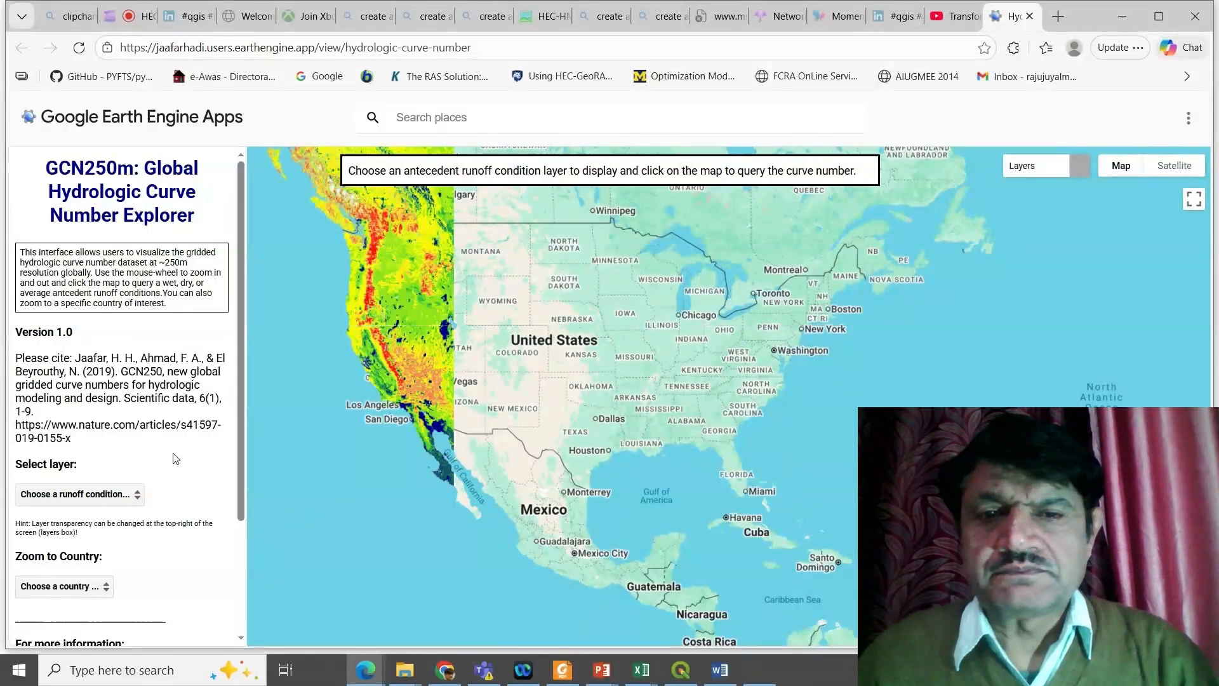
- Display the GCN250_average runoff condition layer on the global curve number map
{"action": "scroll", "coordinate": [176, 458], "scroll_direction": "down", "scroll_amount": 2}
{"action": "scroll", "coordinate": [176, 458], "scroll_direction": "down", "scroll_amount": 1}
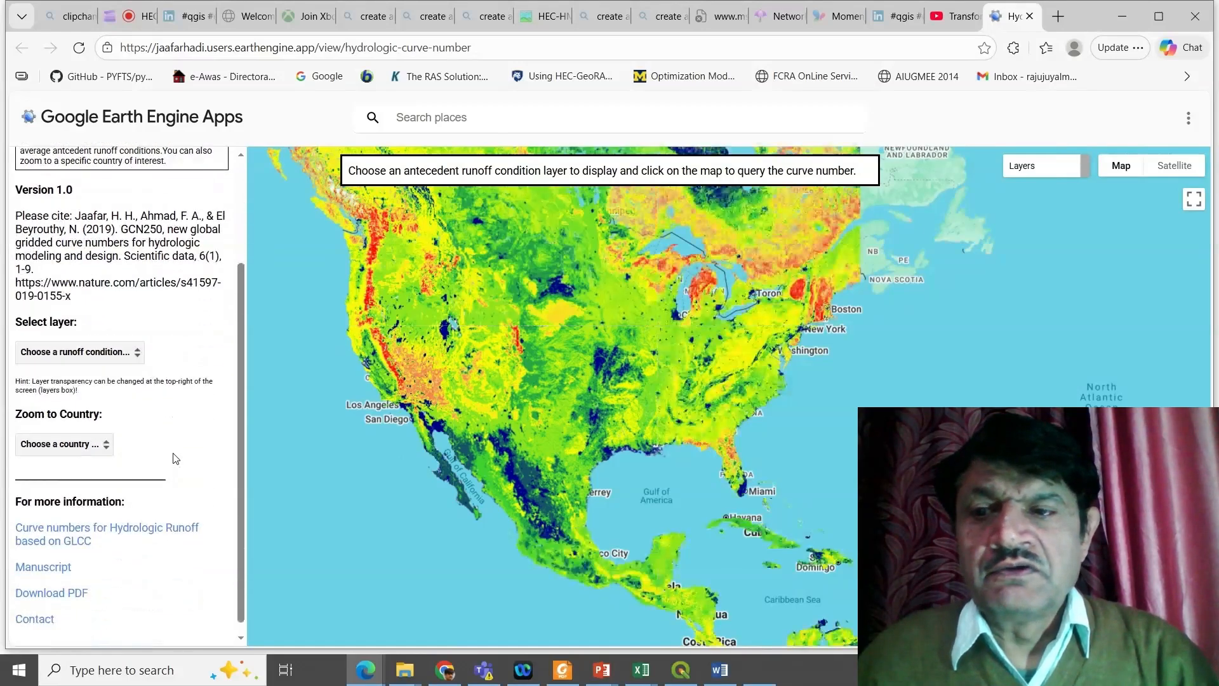
{"action": "scroll", "coordinate": [175, 458], "scroll_direction": "down", "scroll_amount": 1}
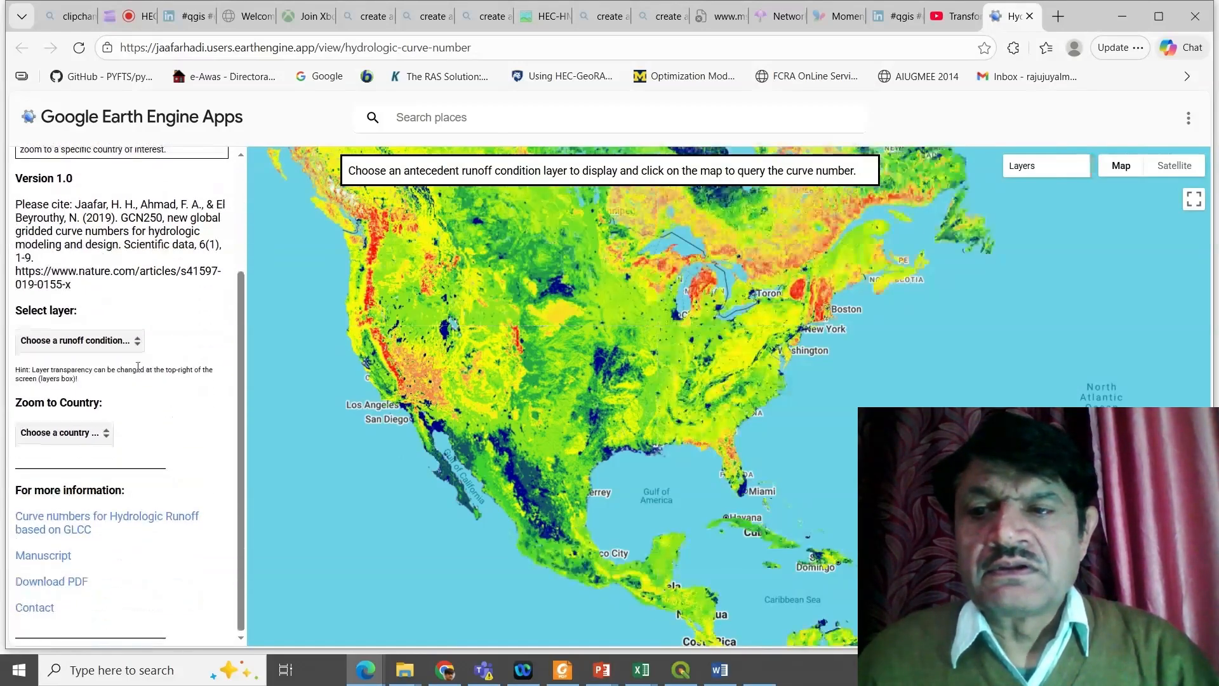
{"action": "left_click", "coordinate": [138, 346]}
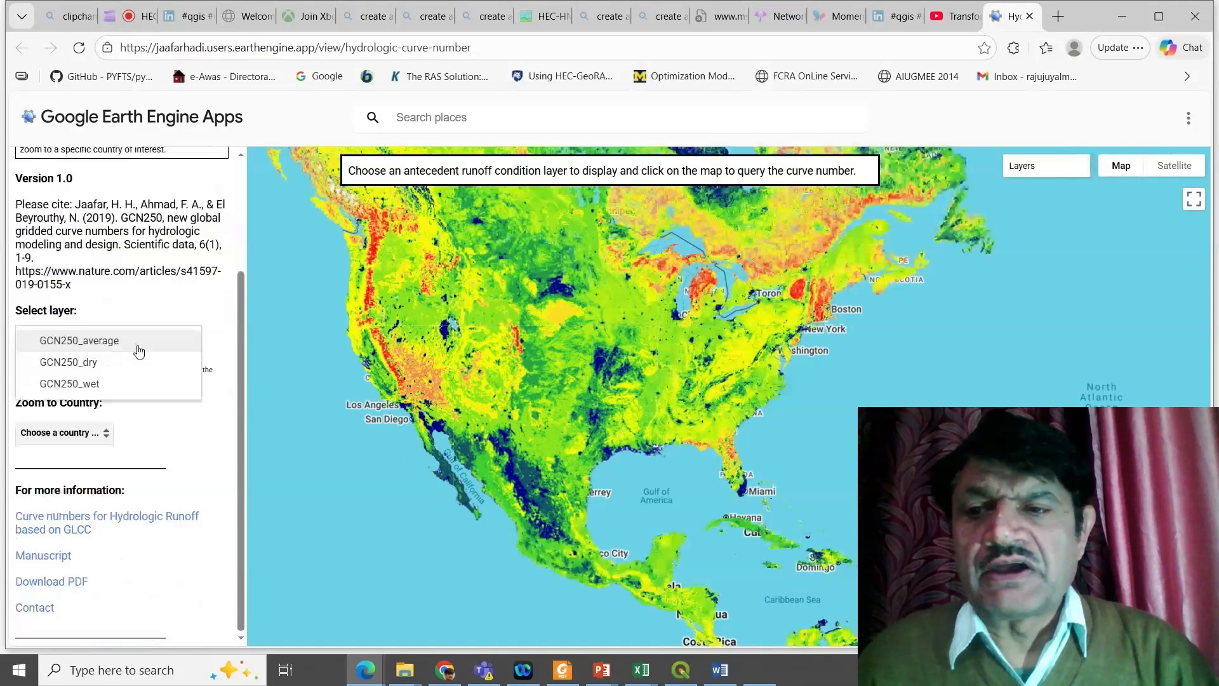
{"action": "left_click", "coordinate": [116, 348]}
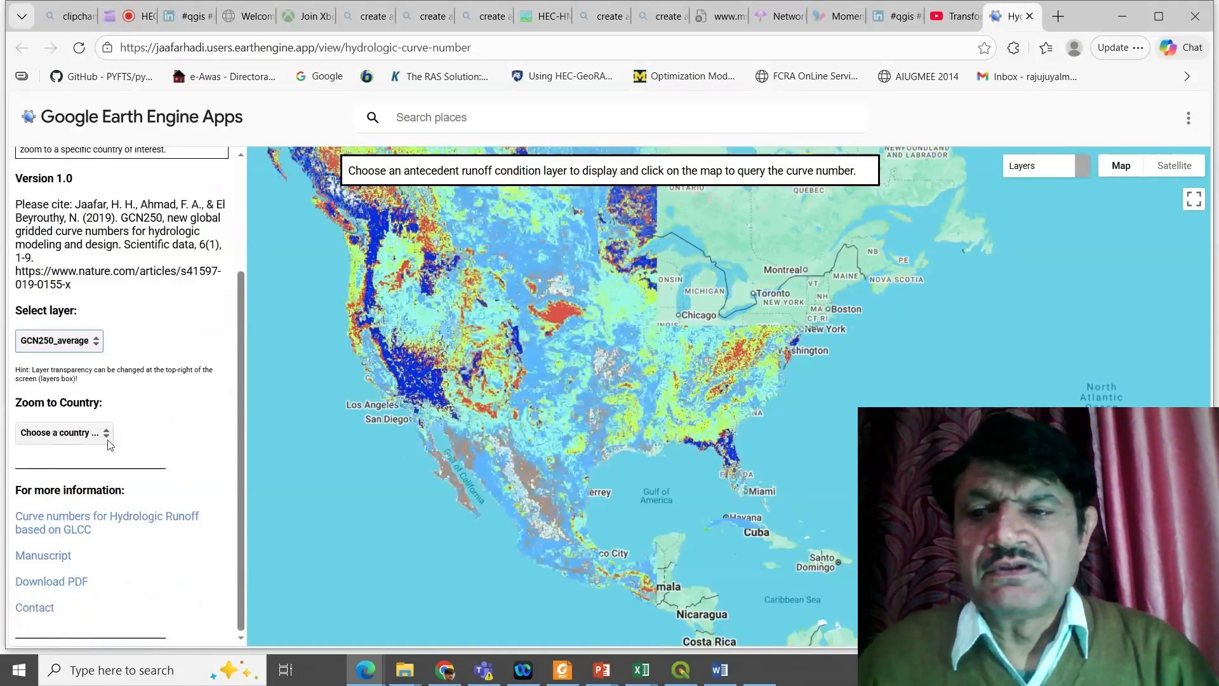
- Zoom the curve number map to India and view the layer's coverage there
{"action": "left_click", "coordinate": [105, 433]}
{"action": "scroll", "coordinate": [116, 529], "scroll_direction": "down", "scroll_amount": 3}
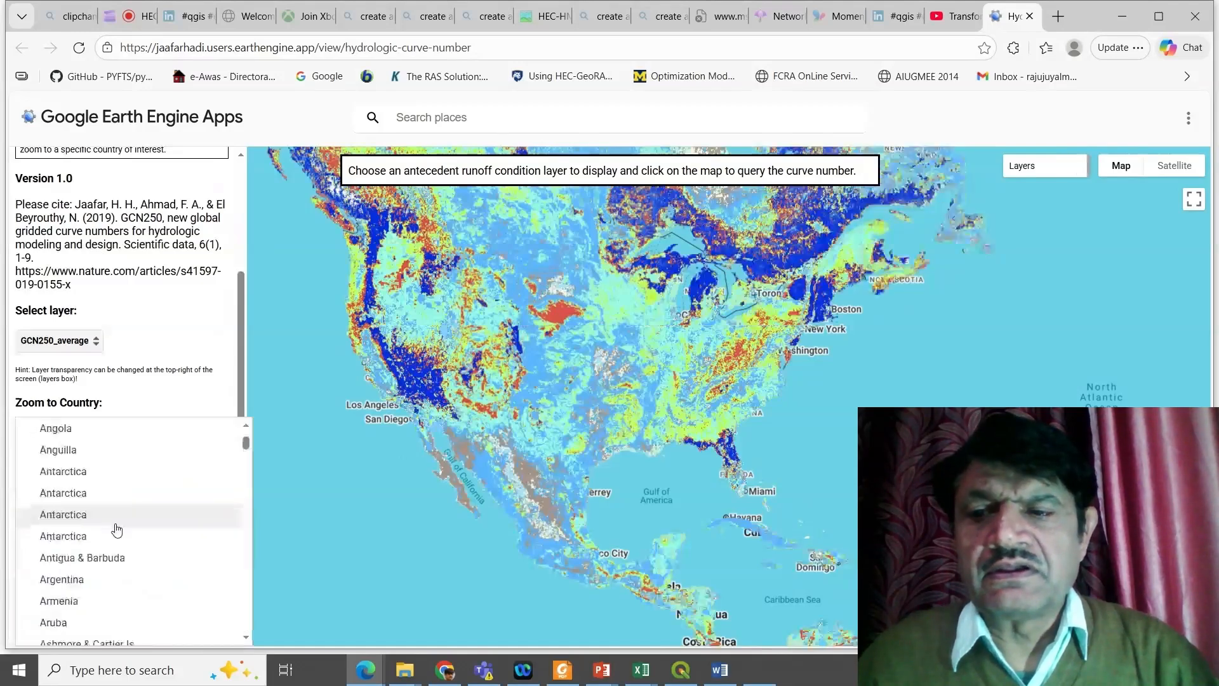
{"action": "scroll", "coordinate": [117, 530], "scroll_direction": "down", "scroll_amount": 10}
{"action": "scroll", "coordinate": [116, 530], "scroll_direction": "down", "scroll_amount": 3}
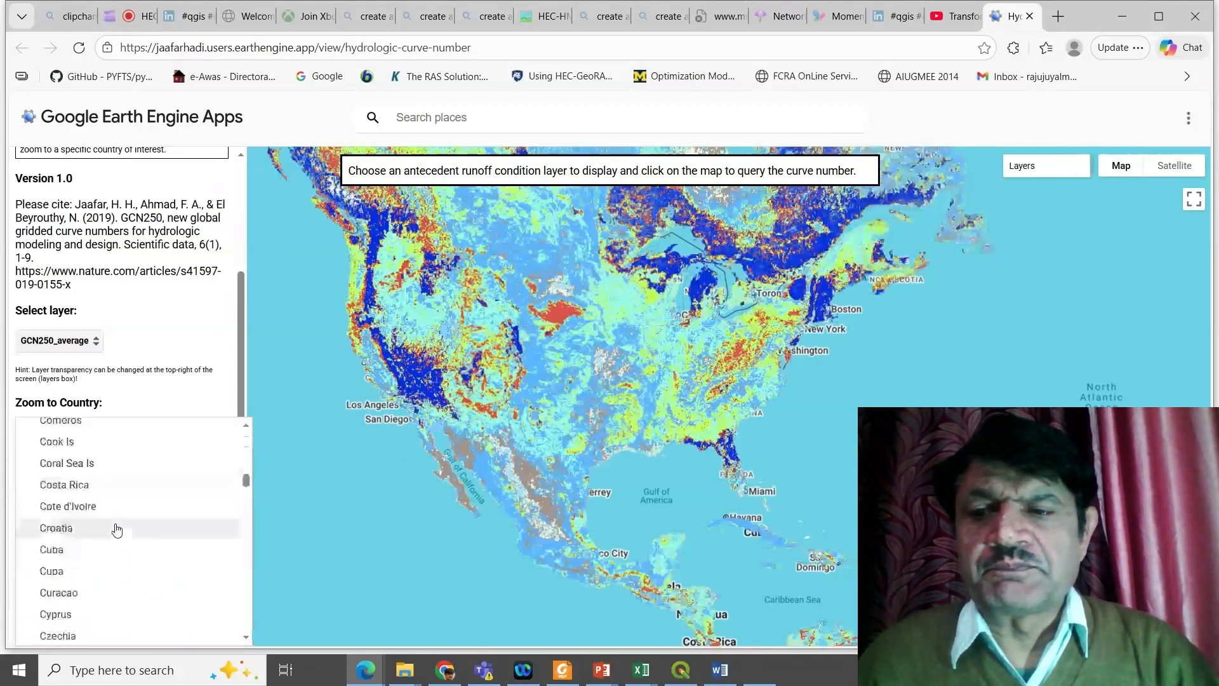
{"action": "scroll", "coordinate": [117, 530], "scroll_direction": "down", "scroll_amount": 10}
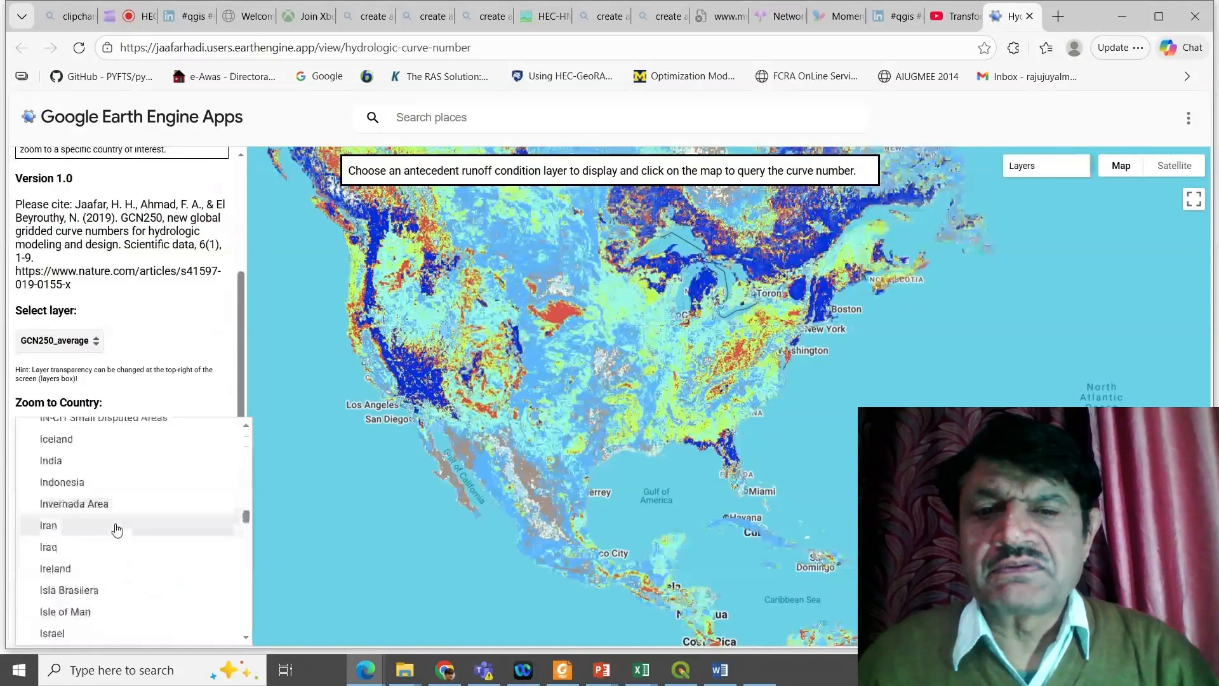
{"action": "left_click", "coordinate": [96, 462]}
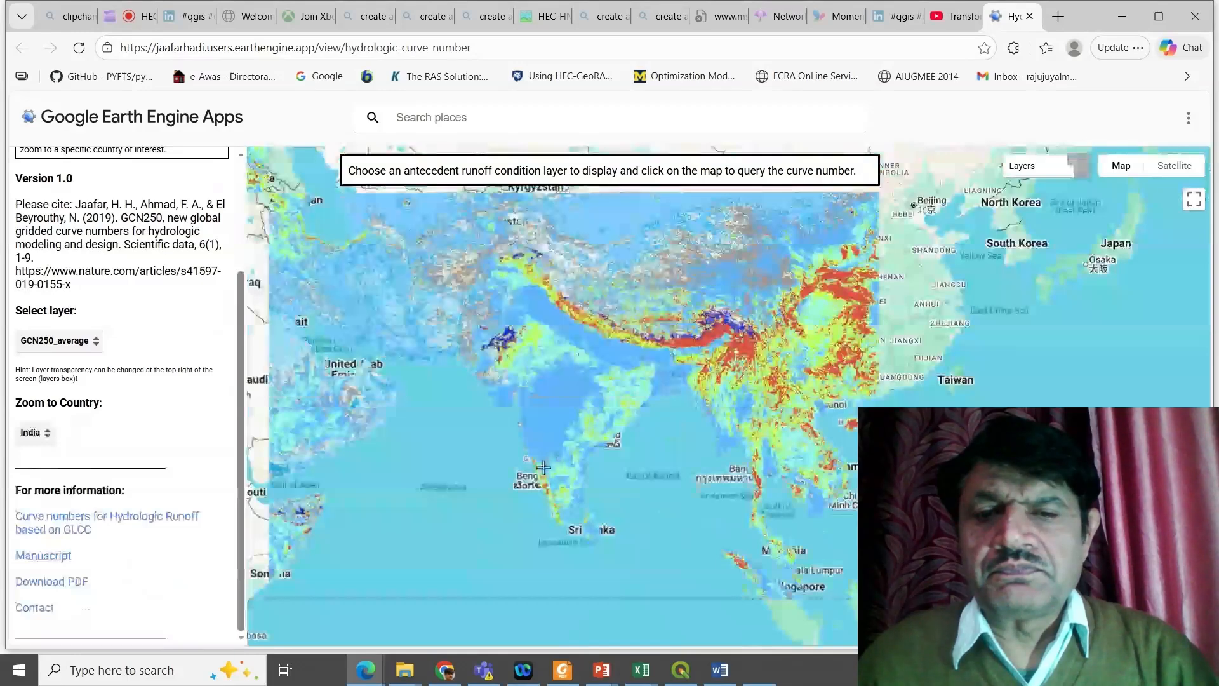
{"action": "scroll", "coordinate": [558, 383], "scroll_direction": "up", "scroll_amount": 1}
{"action": "scroll", "coordinate": [558, 383], "scroll_direction": "up", "scroll_amount": 2}
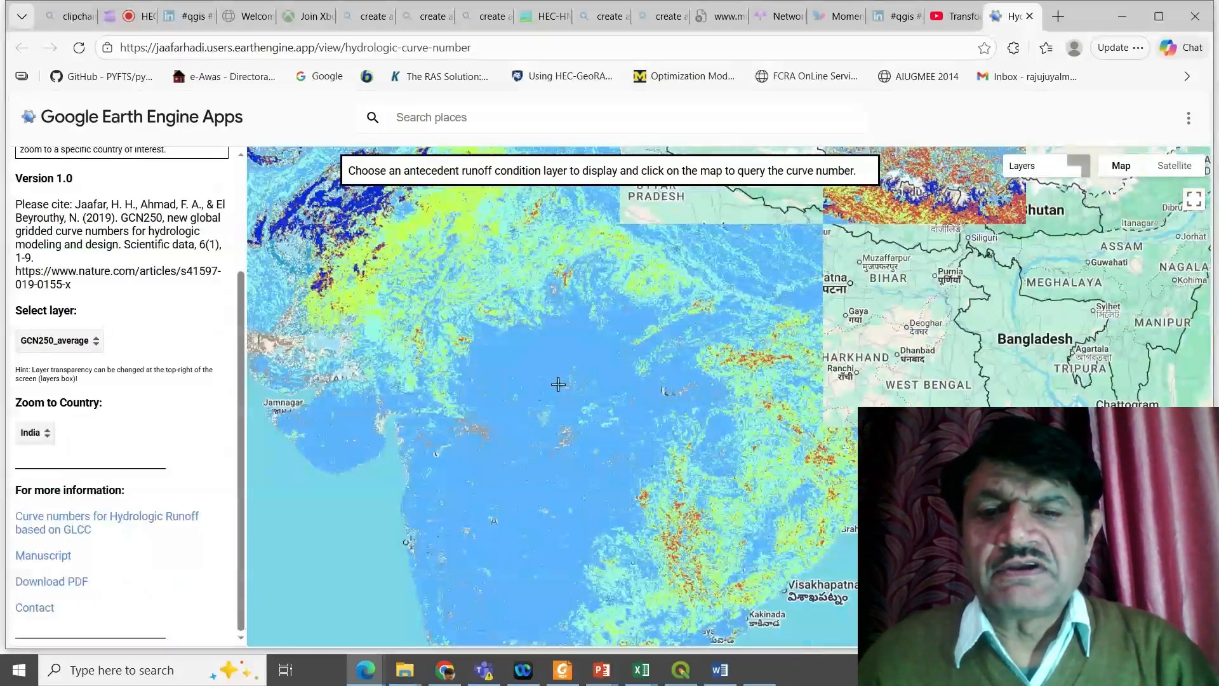
{"action": "scroll", "coordinate": [558, 384], "scroll_direction": "down", "scroll_amount": 1}
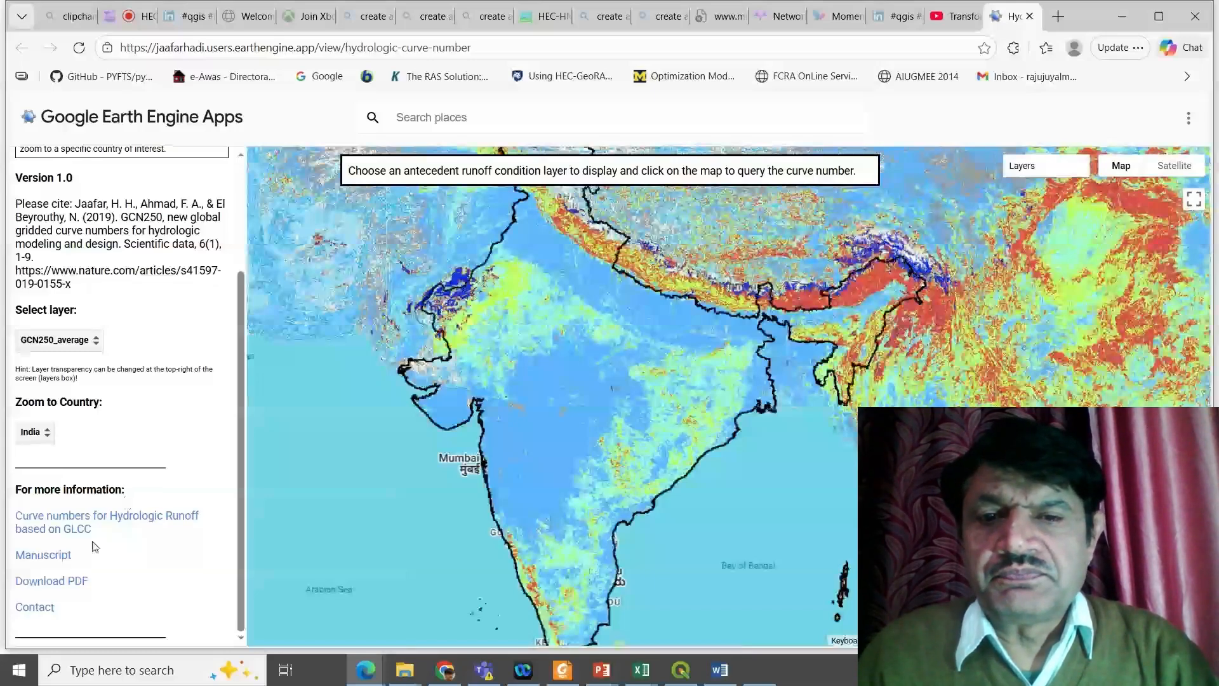
- Open the GCN250 manuscript on the Nature site and accept all cookies
{"action": "left_click", "coordinate": [63, 557]}
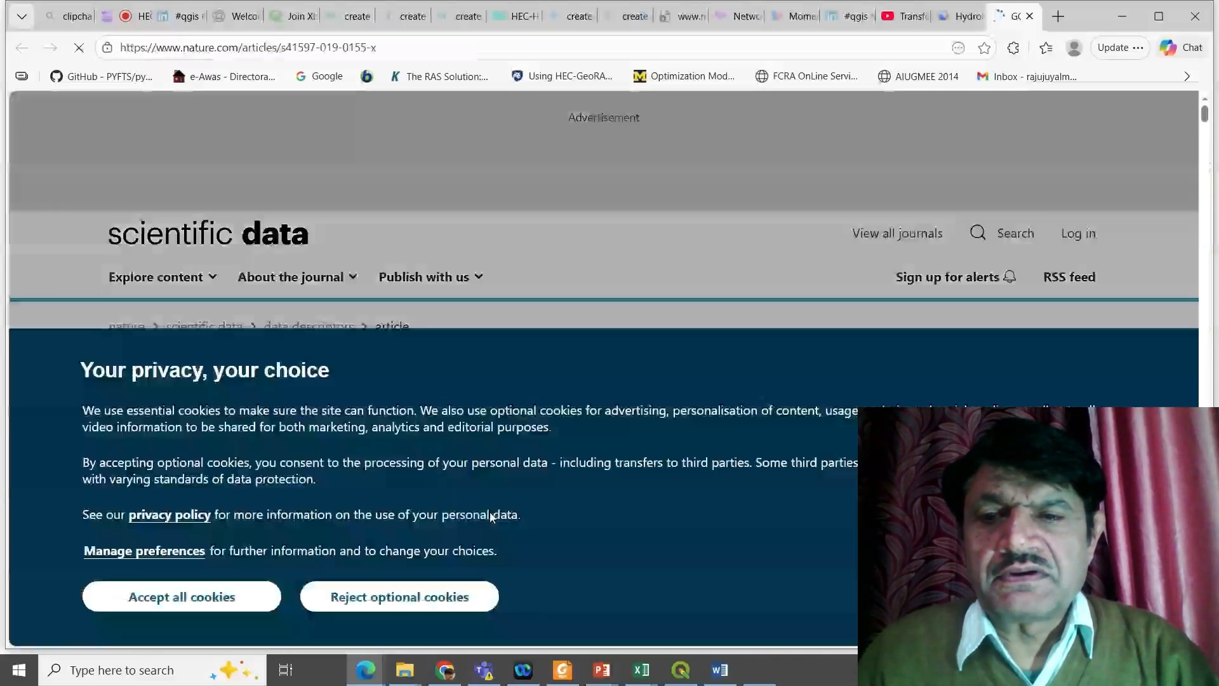
{"action": "left_click", "coordinate": [202, 584]}
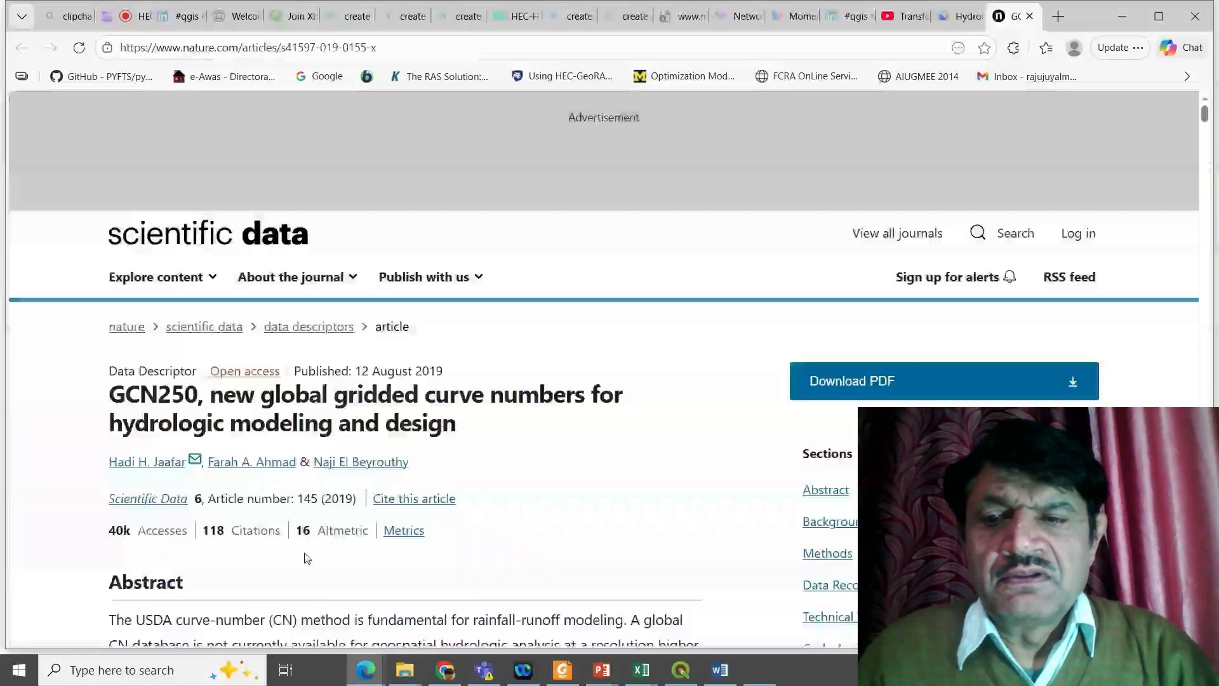
- Examine the GCN250 article's methods, curve number maps, technical validation and dataset comparisons down to the references
{"action": "scroll", "coordinate": [445, 549], "scroll_direction": "down", "scroll_amount": 1}
{"action": "scroll", "coordinate": [608, 538], "scroll_direction": "down", "scroll_amount": 5}
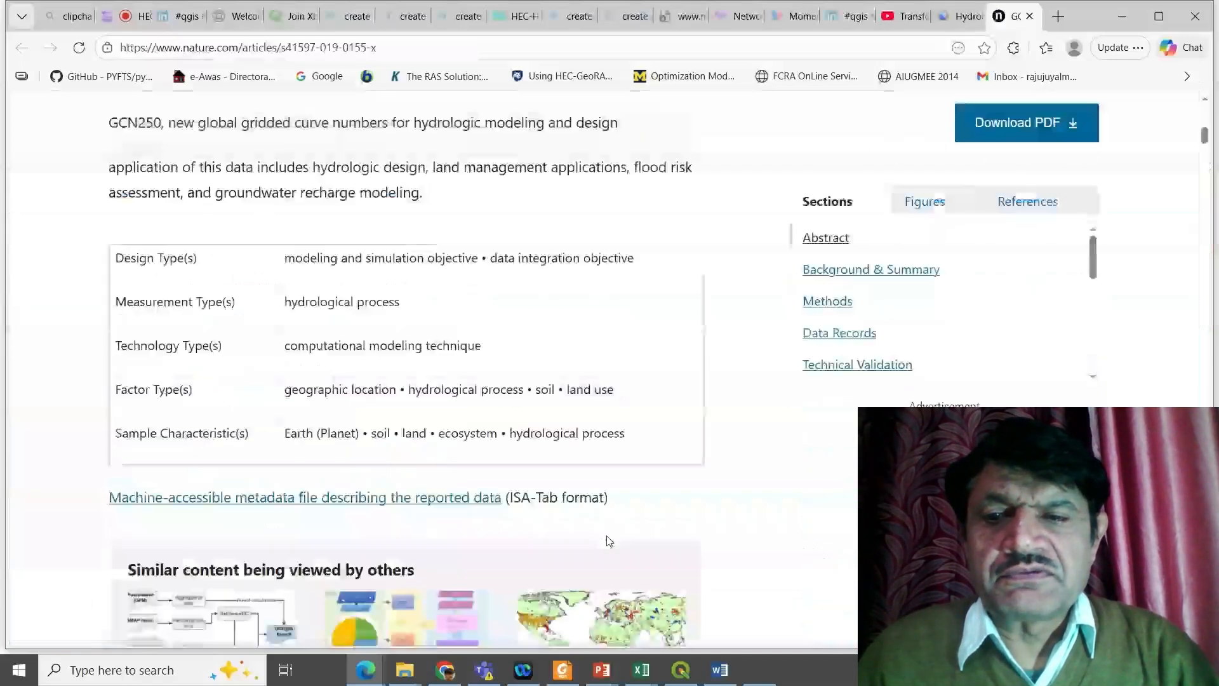
{"action": "scroll", "coordinate": [606, 538], "scroll_direction": "down", "scroll_amount": 5}
{"action": "scroll", "coordinate": [608, 535], "scroll_direction": "down", "scroll_amount": 5}
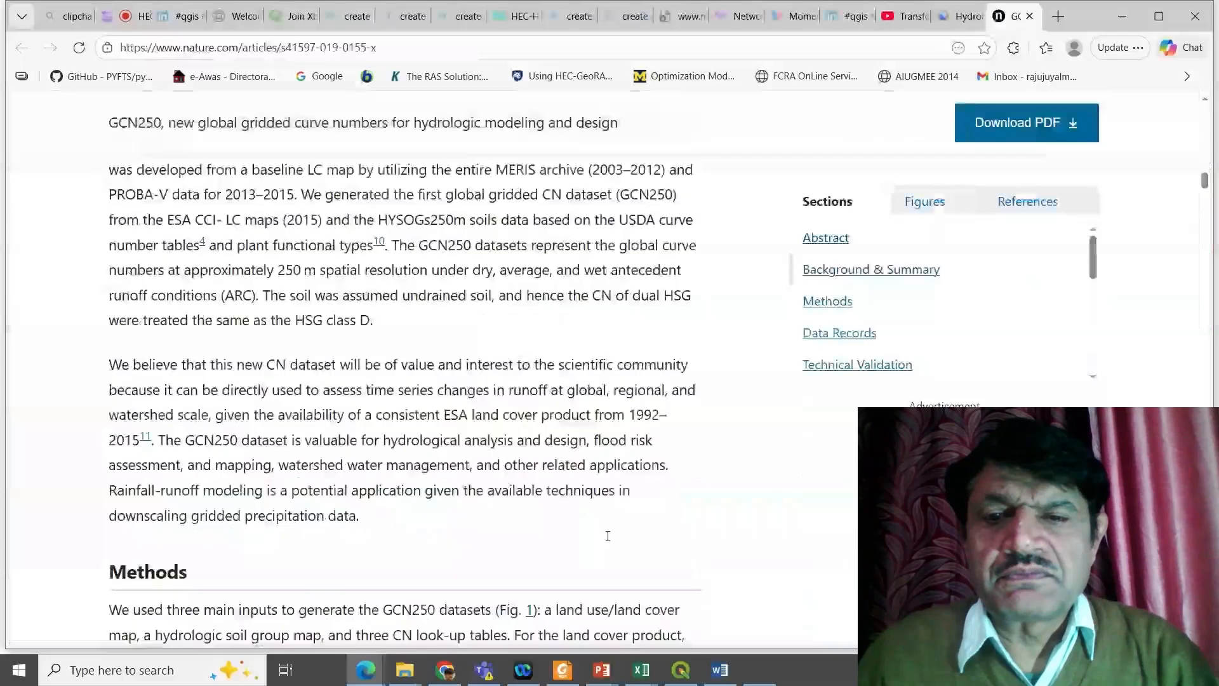
{"action": "scroll", "coordinate": [607, 535], "scroll_direction": "down", "scroll_amount": 5}
{"action": "scroll", "coordinate": [607, 535], "scroll_direction": "down", "scroll_amount": 5}
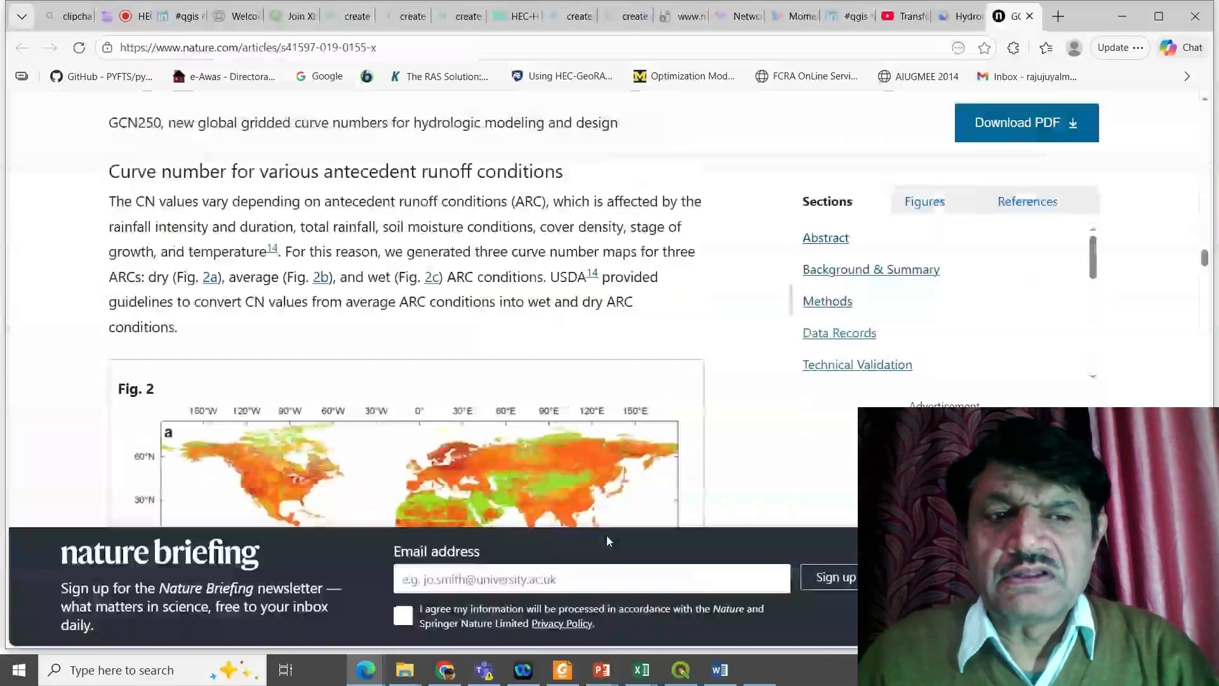
{"action": "scroll", "coordinate": [607, 541], "scroll_direction": "down", "scroll_amount": 5}
{"action": "scroll", "coordinate": [607, 541], "scroll_direction": "down", "scroll_amount": 5}
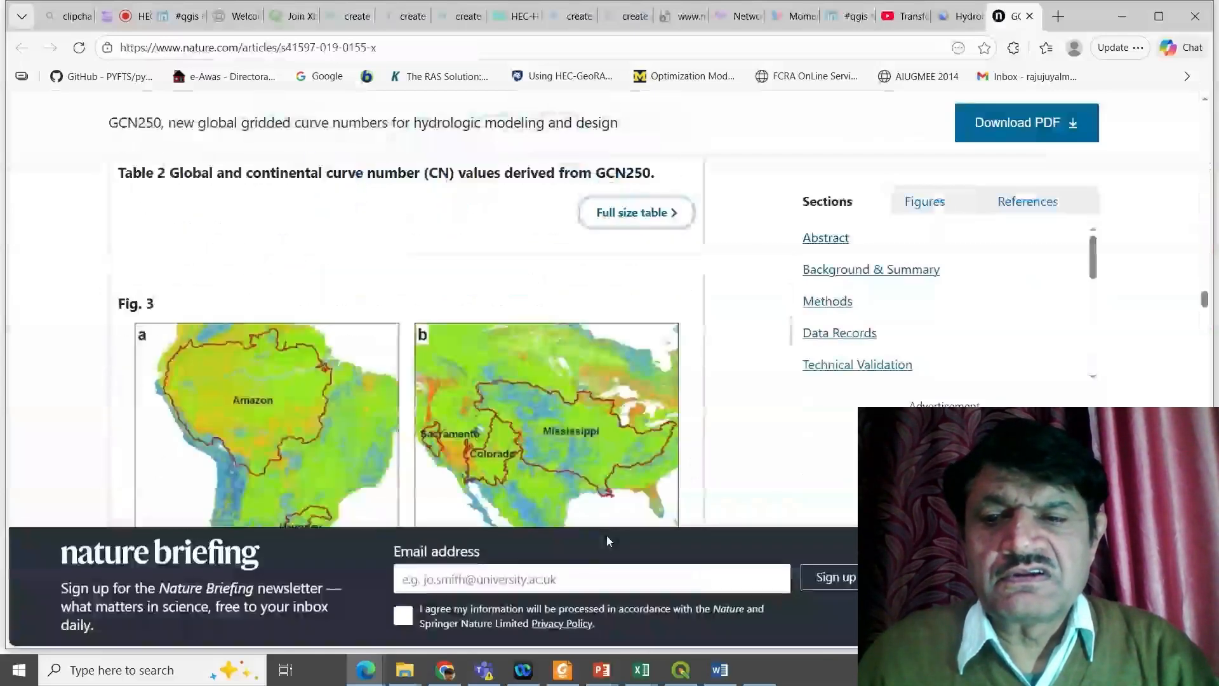
{"action": "scroll", "coordinate": [607, 541], "scroll_direction": "down", "scroll_amount": 5}
{"action": "scroll", "coordinate": [607, 541], "scroll_direction": "down", "scroll_amount": 5}
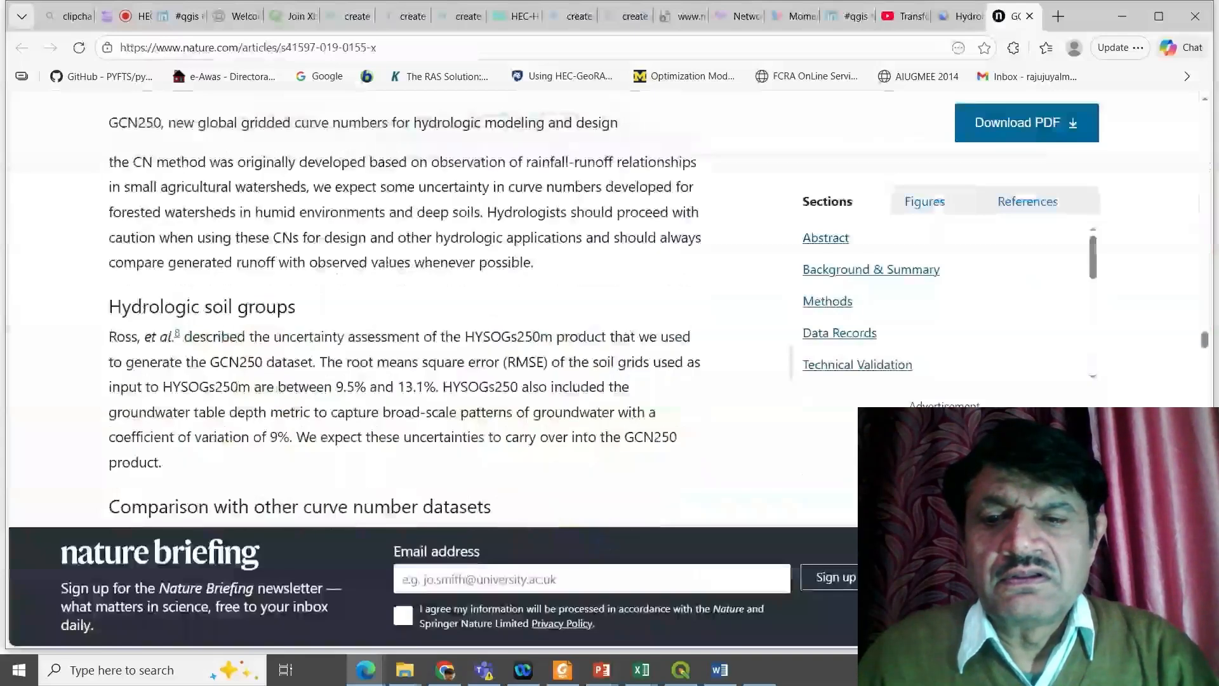
{"action": "scroll", "coordinate": [682, 493], "scroll_direction": "down", "scroll_amount": 5}
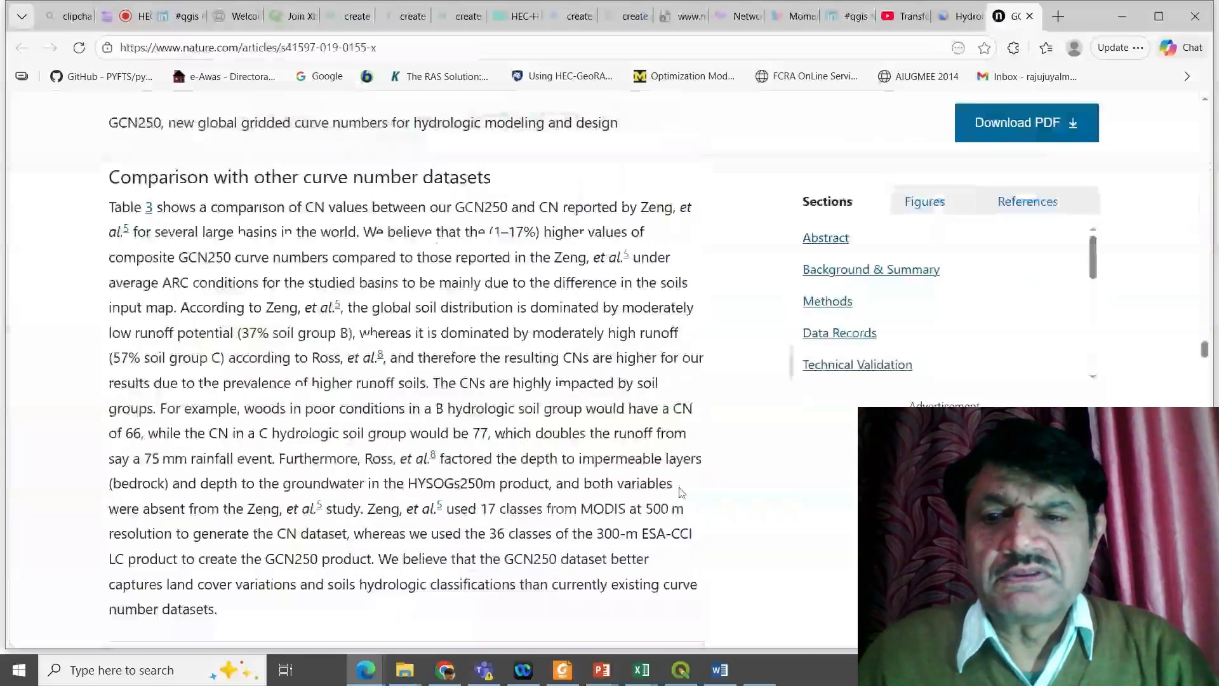
{"action": "scroll", "coordinate": [681, 492], "scroll_direction": "down", "scroll_amount": 5}
{"action": "scroll", "coordinate": [681, 493], "scroll_direction": "down", "scroll_amount": 5}
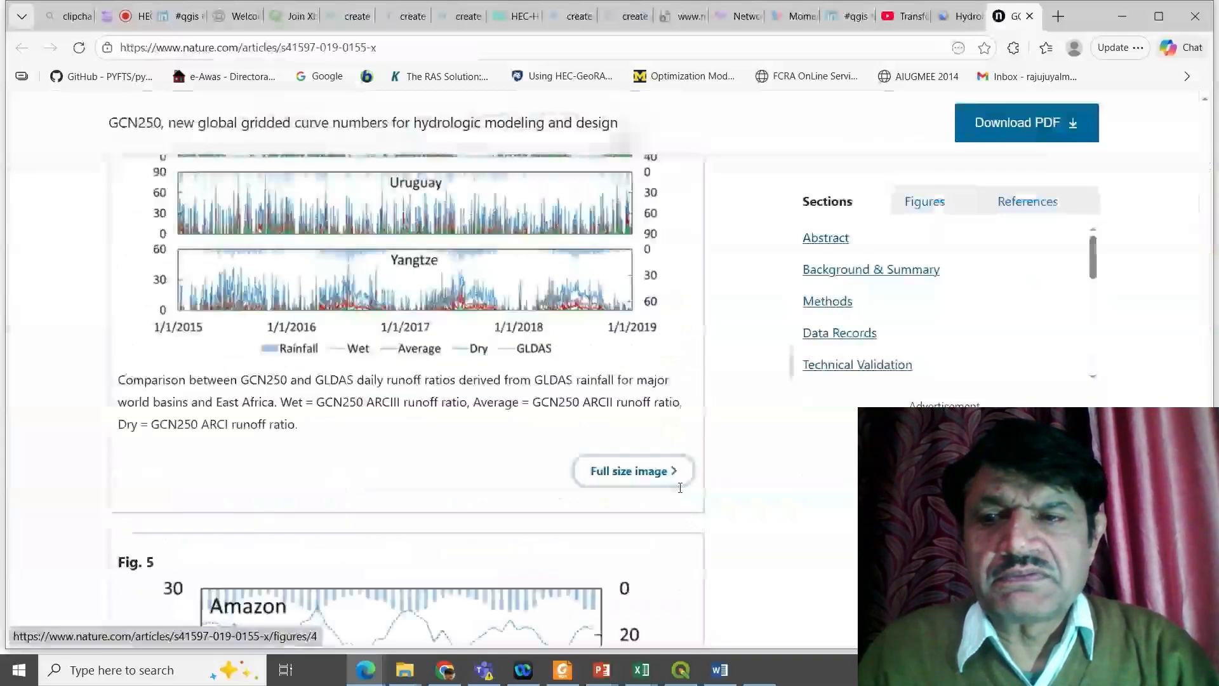
{"action": "scroll", "coordinate": [680, 488], "scroll_direction": "down", "scroll_amount": 5}
{"action": "scroll", "coordinate": [682, 493], "scroll_direction": "down", "scroll_amount": 15}
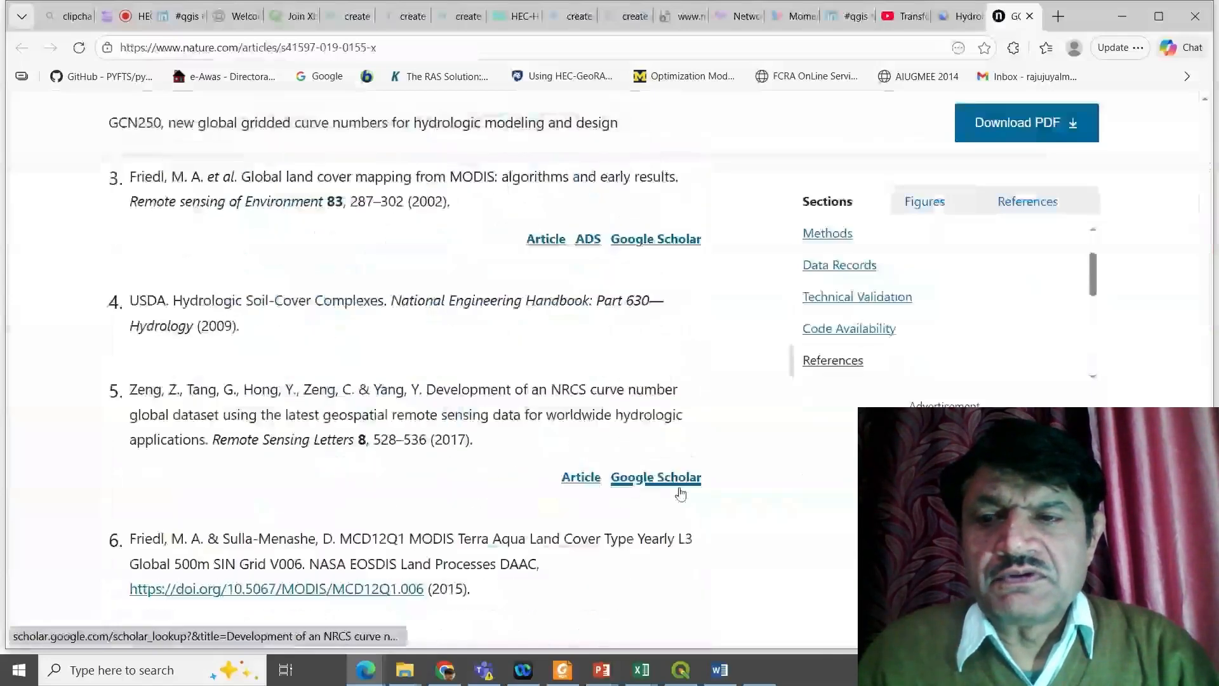
- Open the figshare dataset linked in reference 15 of the article and reject all cookies there
{"action": "scroll", "coordinate": [680, 493], "scroll_direction": "down", "scroll_amount": 1}
{"action": "scroll", "coordinate": [681, 492], "scroll_direction": "down", "scroll_amount": 1}
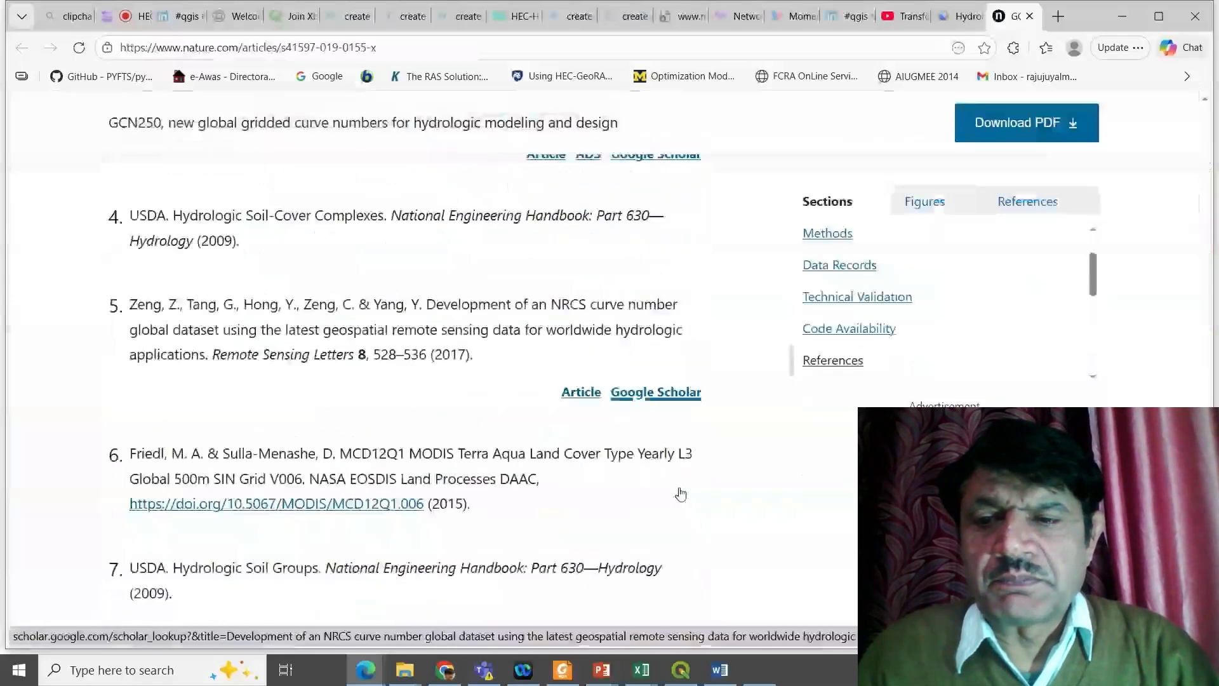
{"action": "scroll", "coordinate": [681, 494], "scroll_direction": "down", "scroll_amount": 3}
{"action": "scroll", "coordinate": [682, 492], "scroll_direction": "down", "scroll_amount": 4}
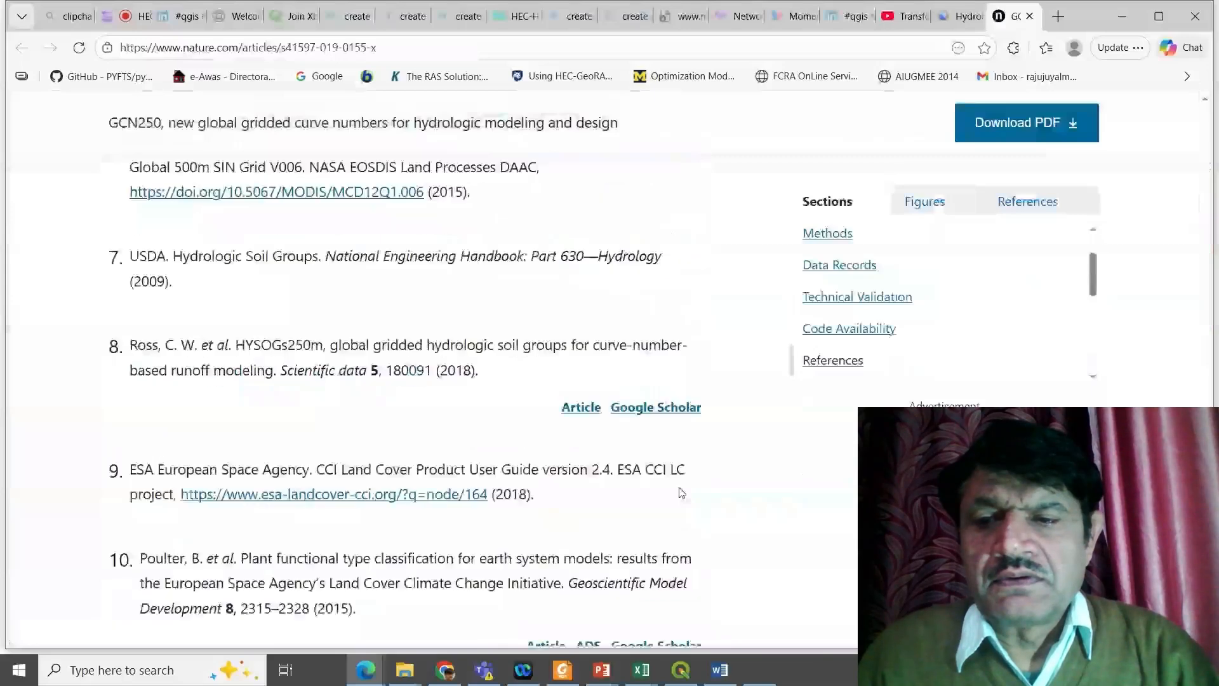
{"action": "scroll", "coordinate": [681, 493], "scroll_direction": "down", "scroll_amount": 5}
{"action": "scroll", "coordinate": [680, 493], "scroll_direction": "down", "scroll_amount": 3}
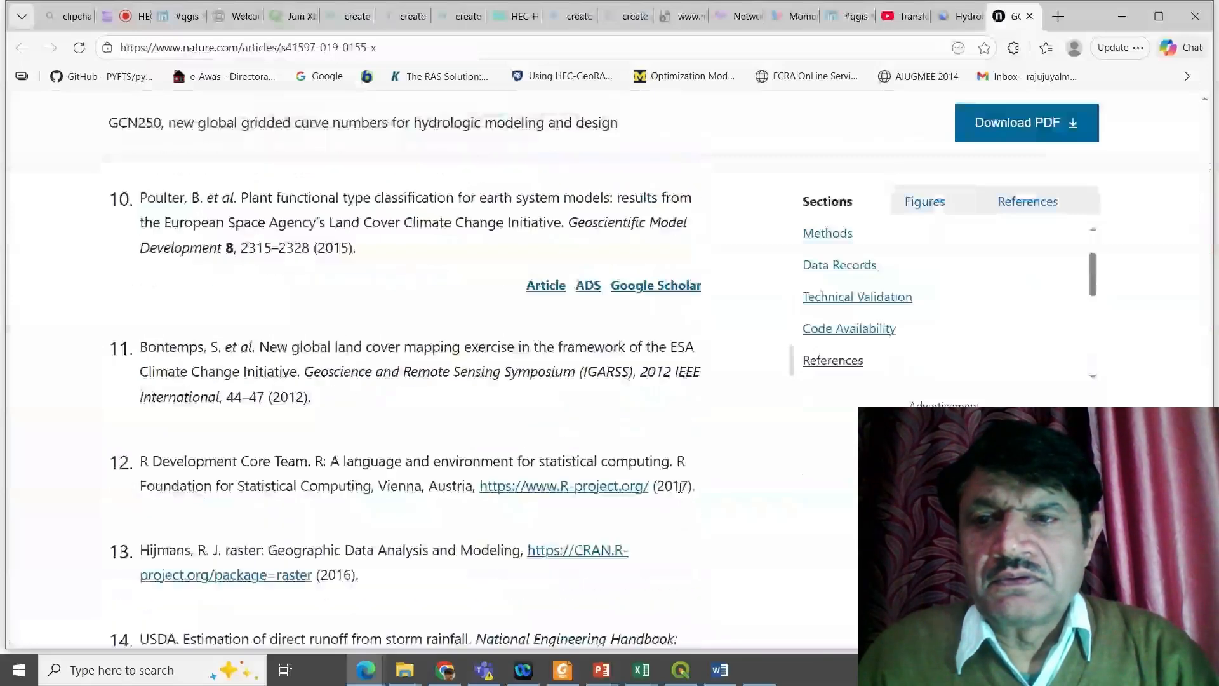
{"action": "scroll", "coordinate": [681, 489], "scroll_direction": "down", "scroll_amount": 6}
{"action": "scroll", "coordinate": [681, 493], "scroll_direction": "down", "scroll_amount": 2}
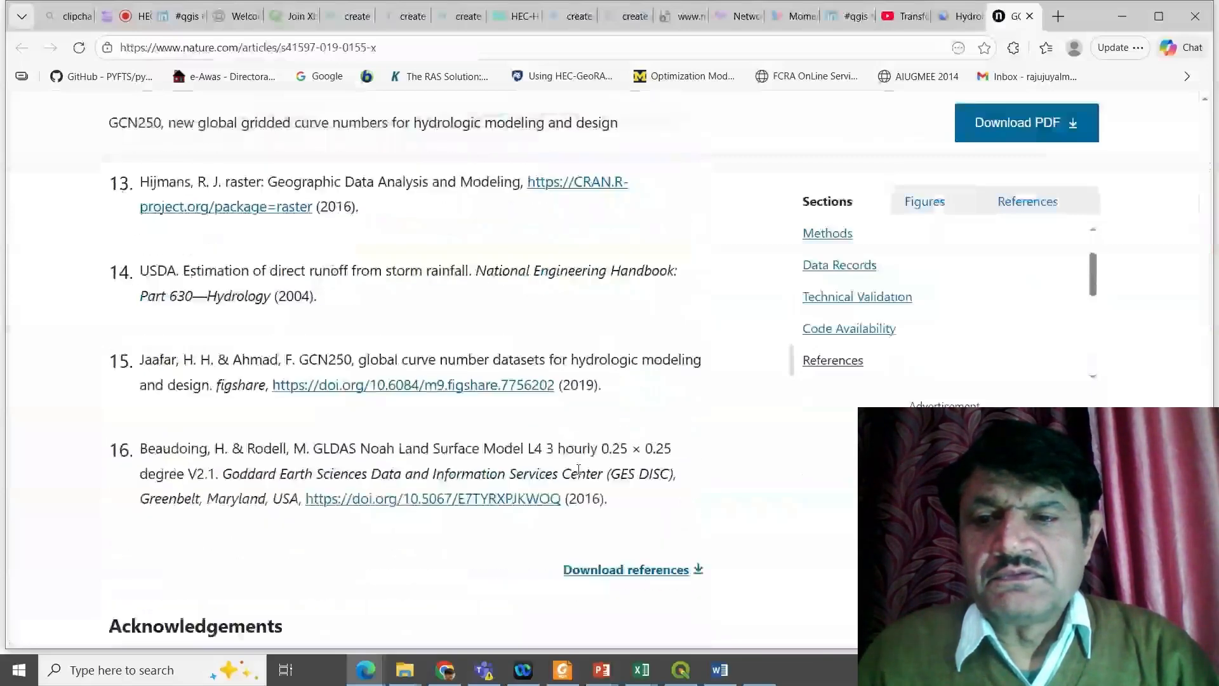
{"action": "left_click", "coordinate": [365, 389]}
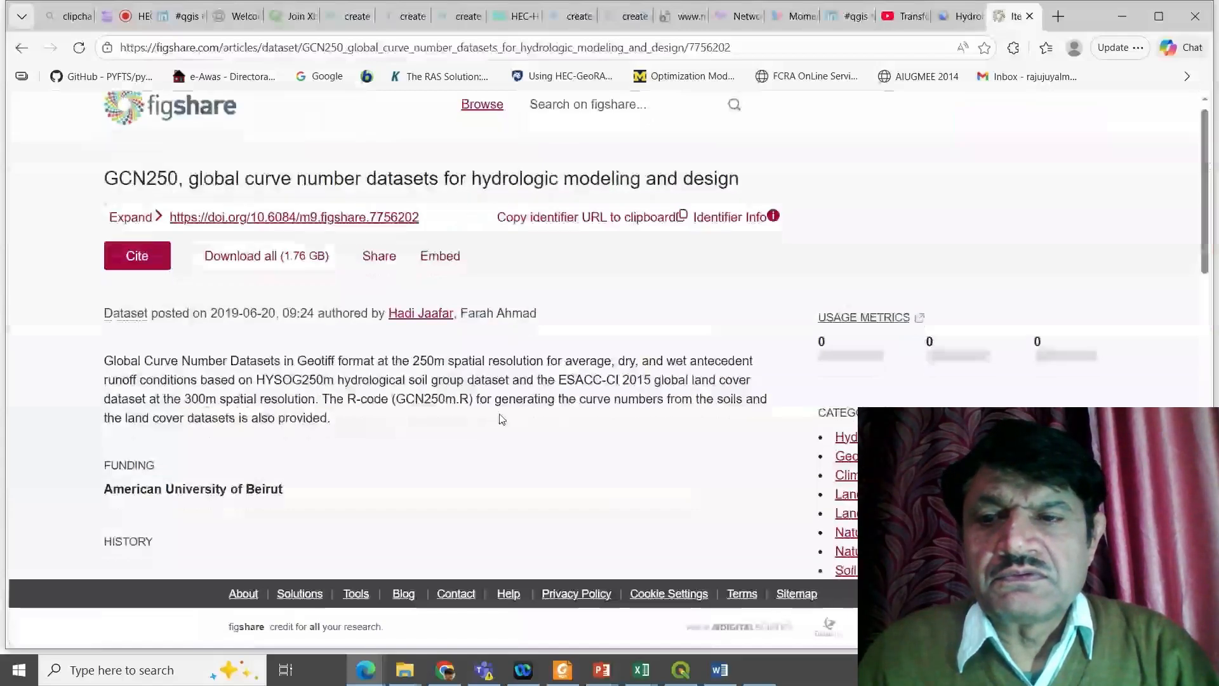
{"action": "scroll", "coordinate": [501, 416], "scroll_direction": "down", "scroll_amount": 1}
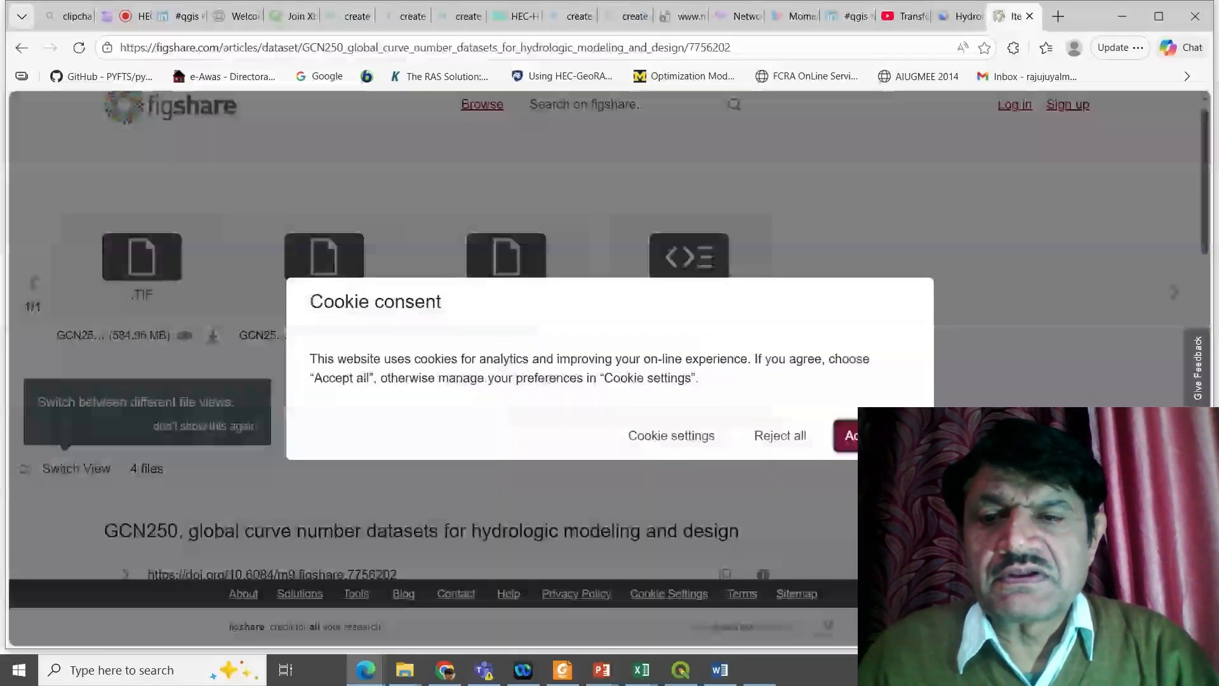
{"action": "left_click", "coordinate": [804, 437]}
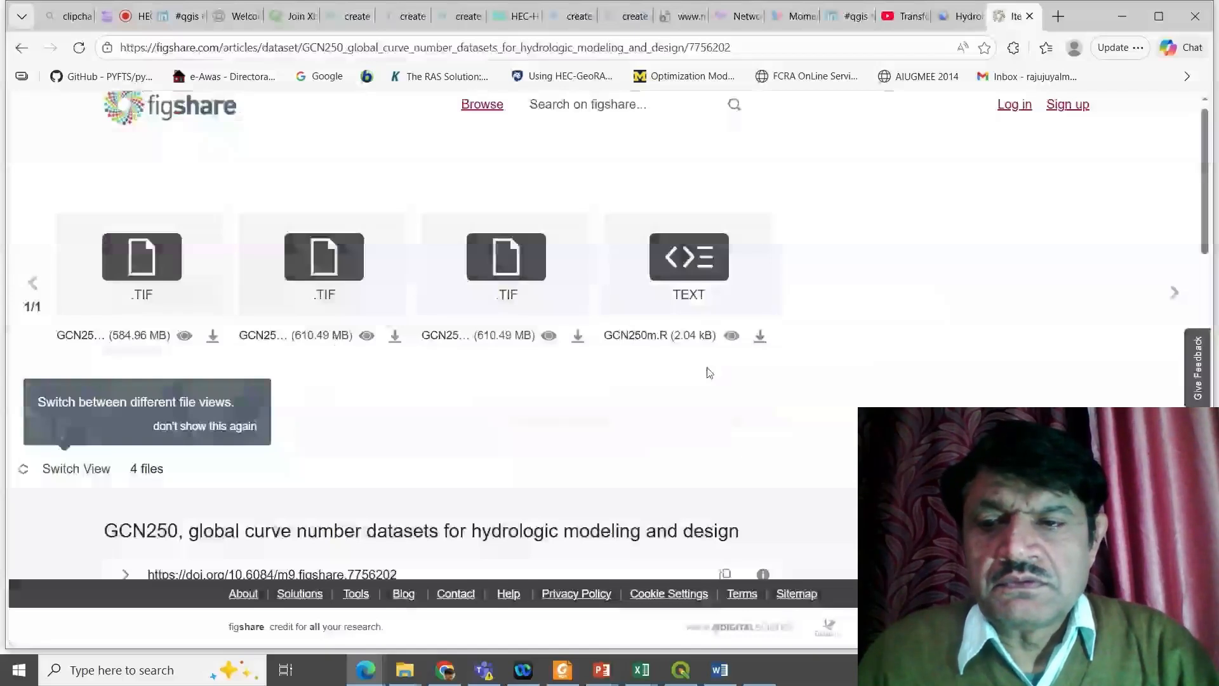
- Switch the dataset's file display to List view
{"action": "scroll", "coordinate": [305, 403], "scroll_direction": "down", "scroll_amount": 2}
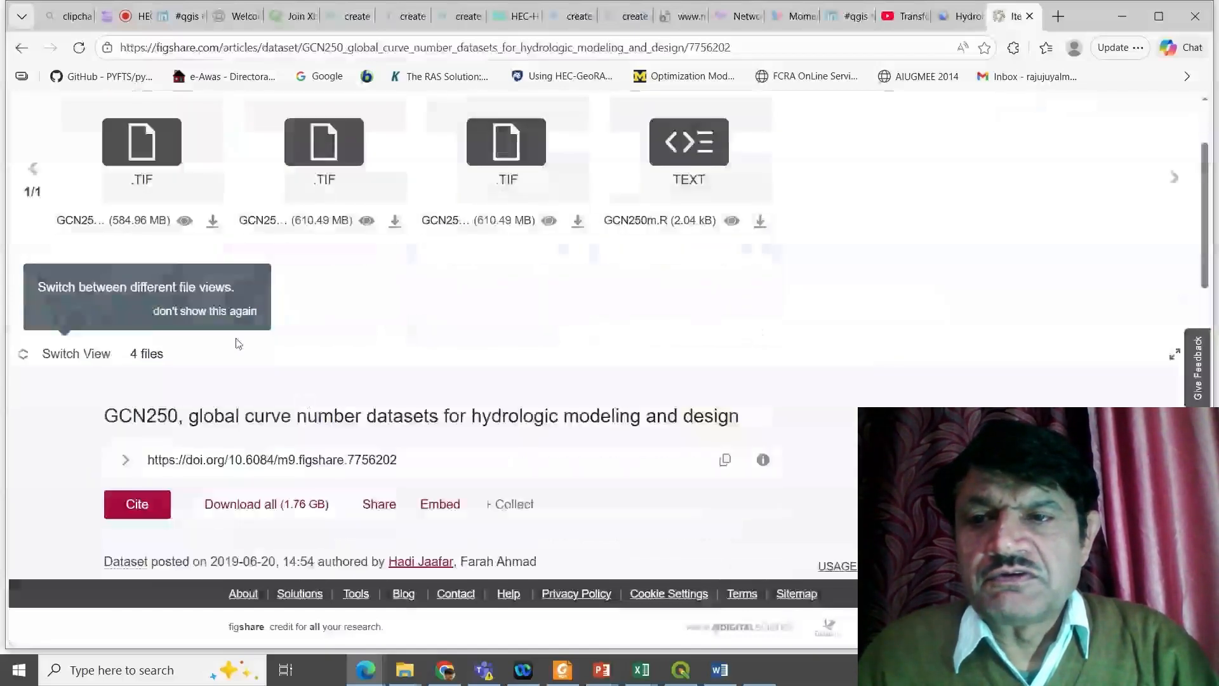
{"action": "left_click", "coordinate": [77, 354]}
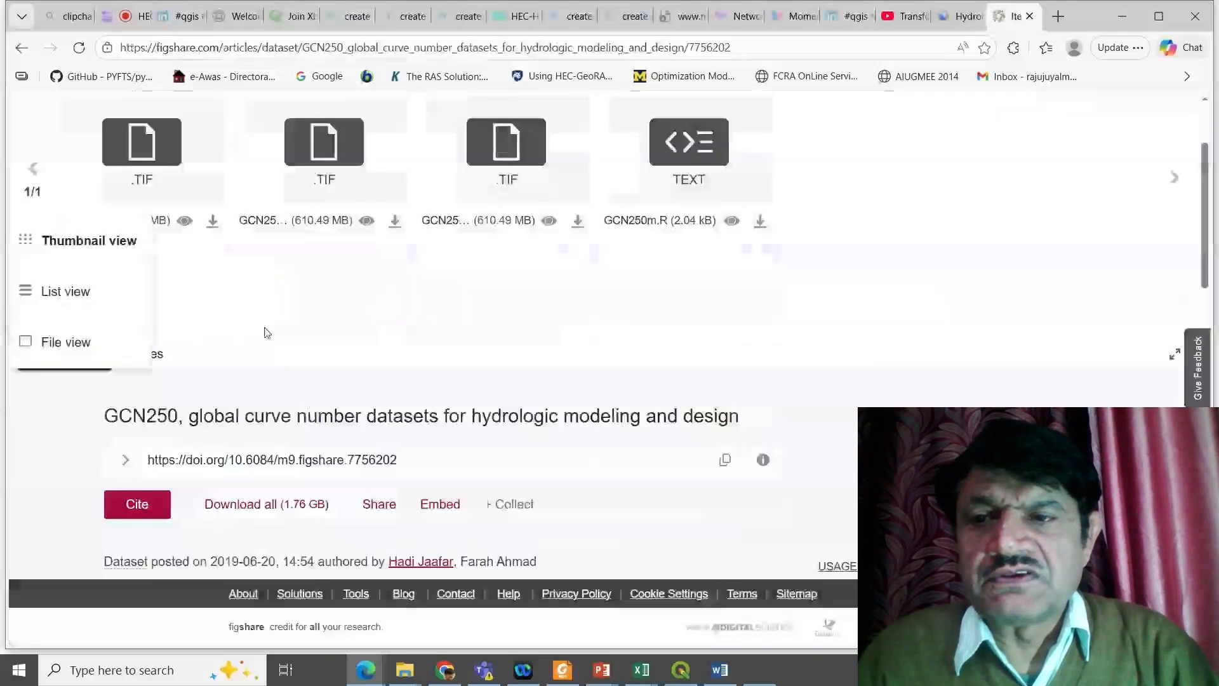
{"action": "left_click", "coordinate": [84, 298]}
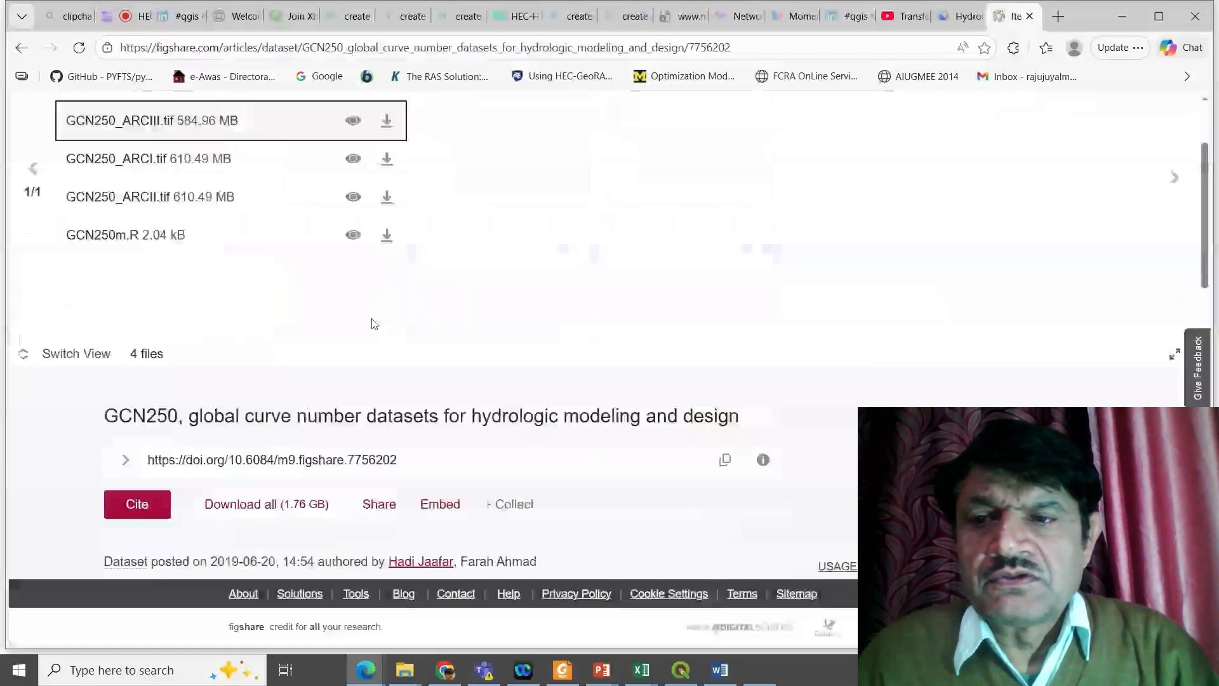
- Download the GCN250_ARCII.tif raster and show the downloaded file in its folder
{"action": "scroll", "coordinate": [374, 323], "scroll_direction": "up", "scroll_amount": 2}
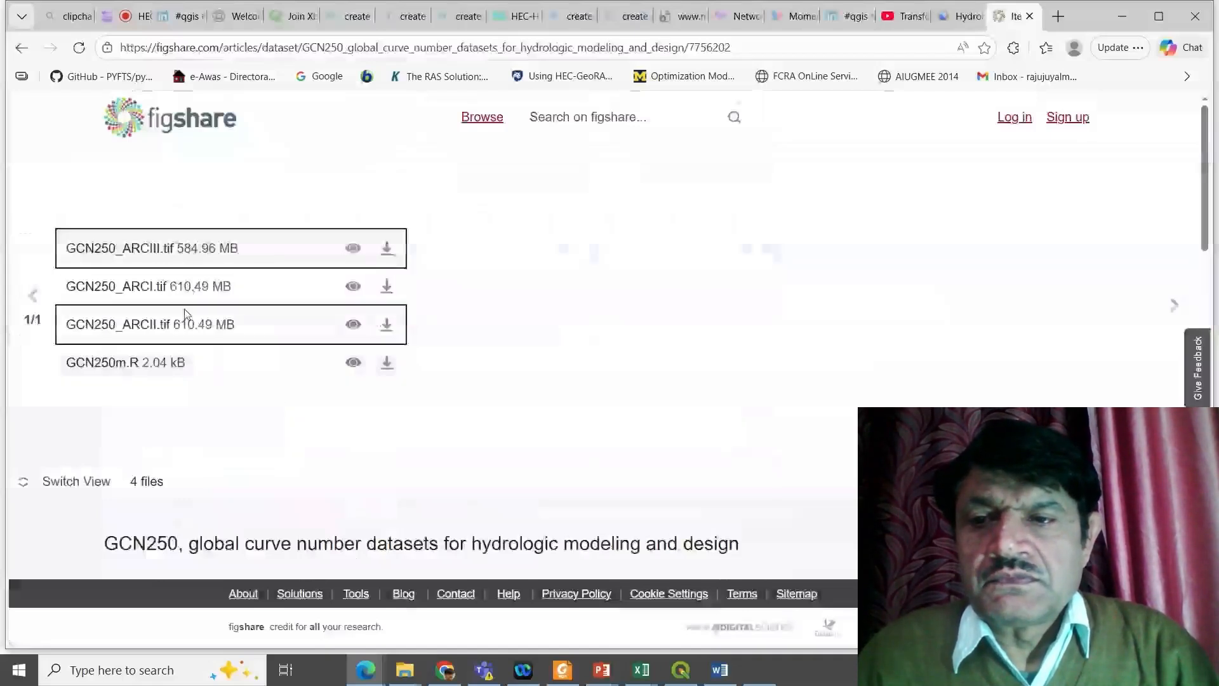
{"action": "left_click", "coordinate": [386, 326]}
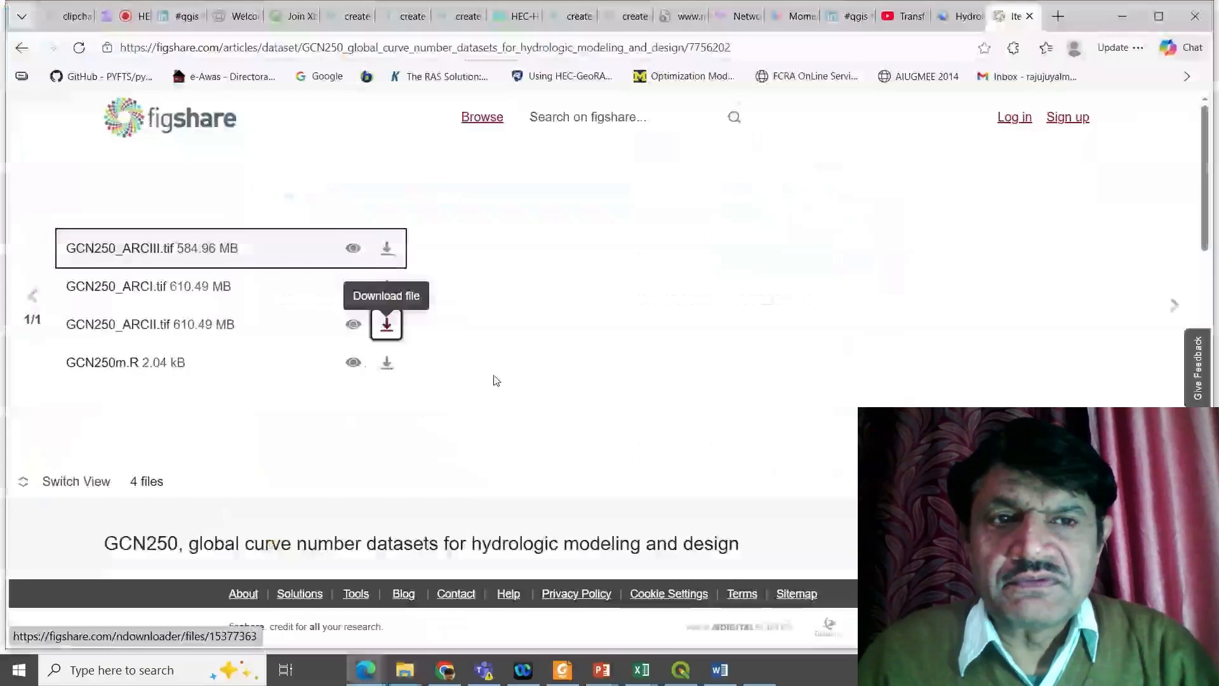
{"action": "left_click", "coordinate": [390, 325]}
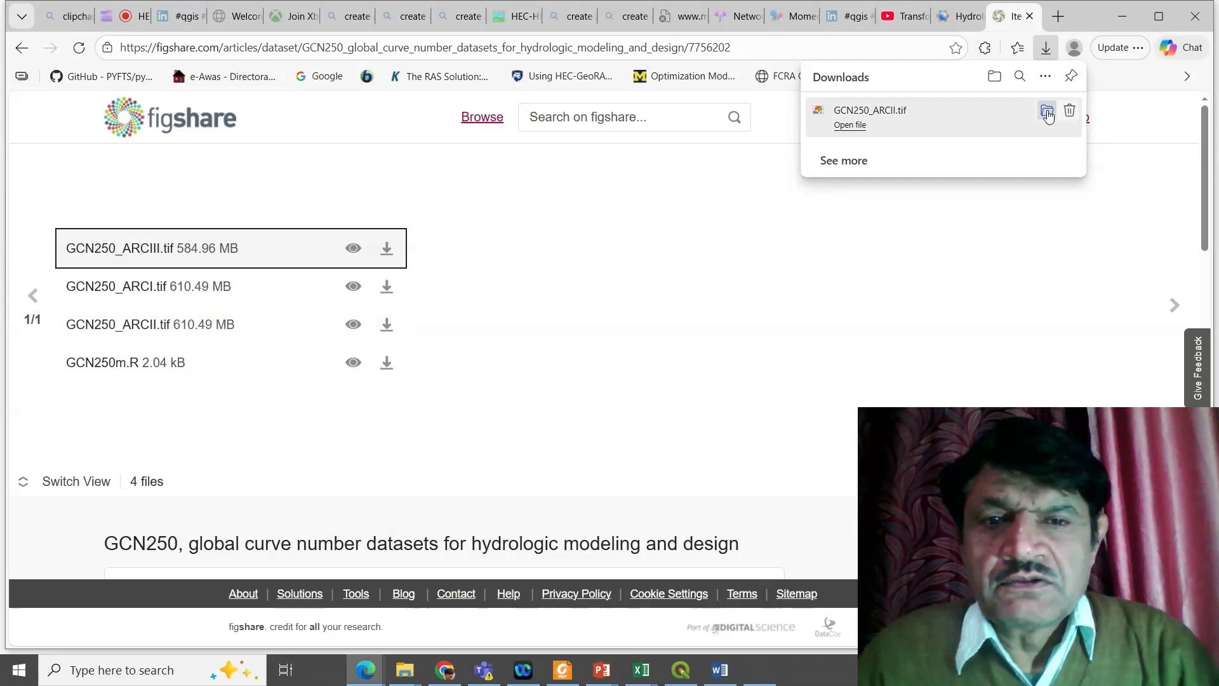
{"action": "left_click", "coordinate": [1046, 112]}
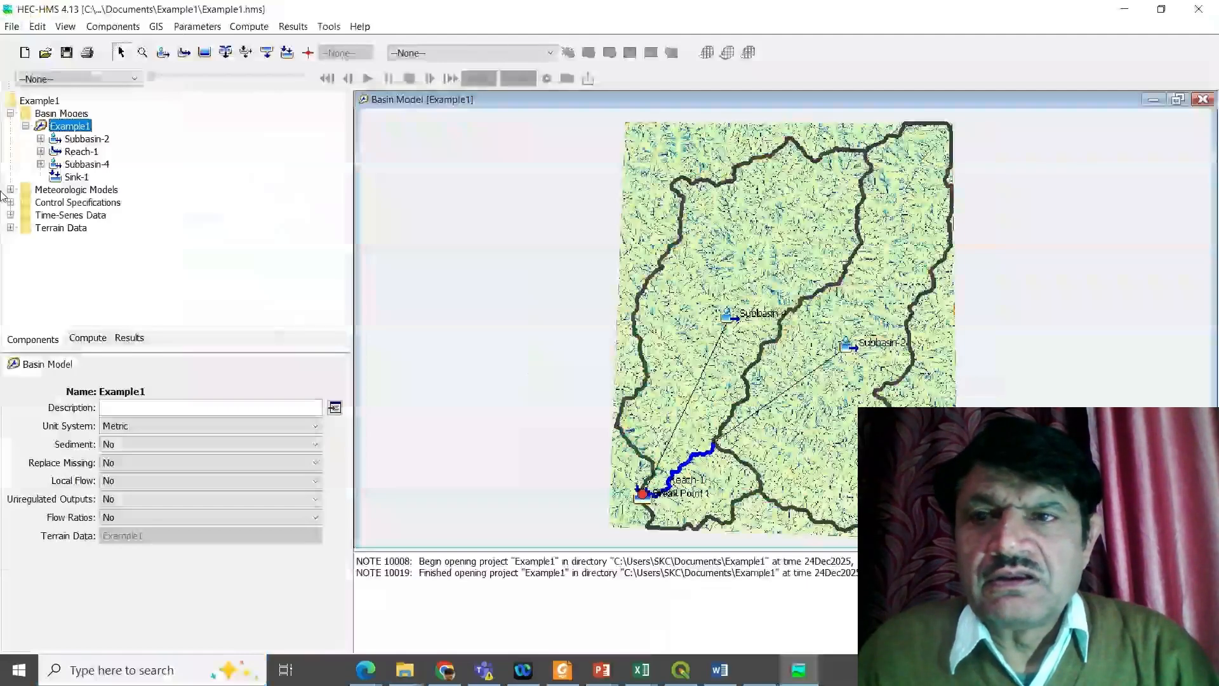
{"action": "left_click", "coordinate": [155, 26]}
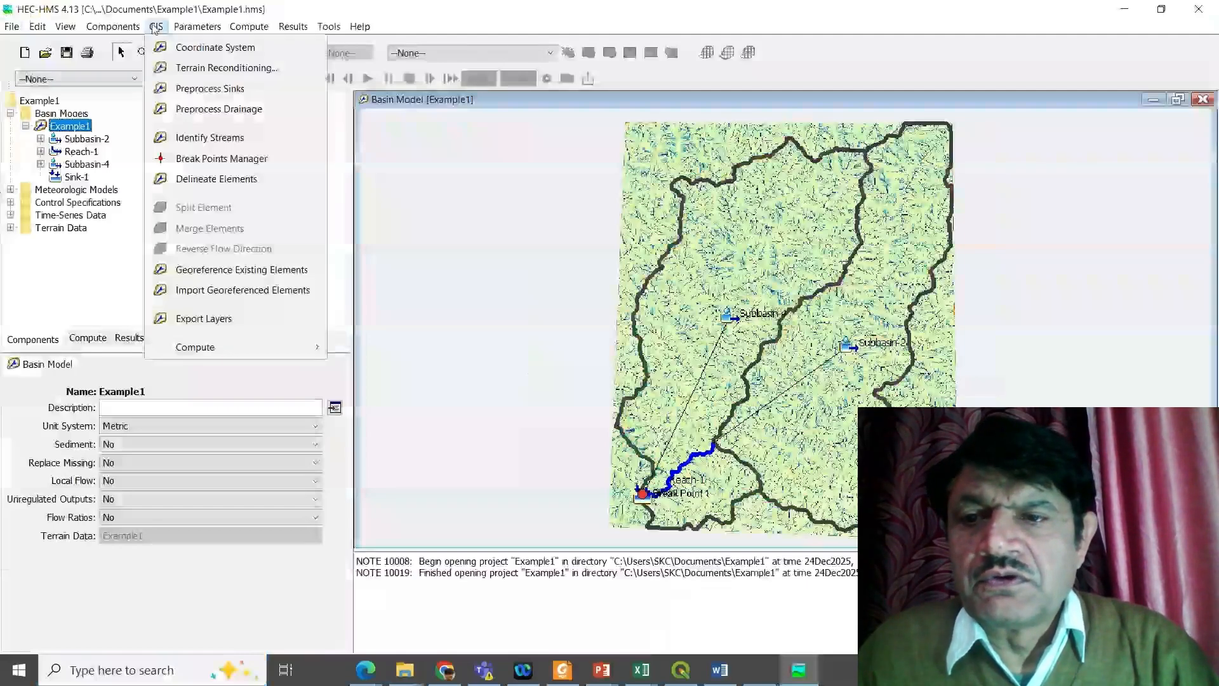
{"action": "left_click", "coordinate": [230, 319]}
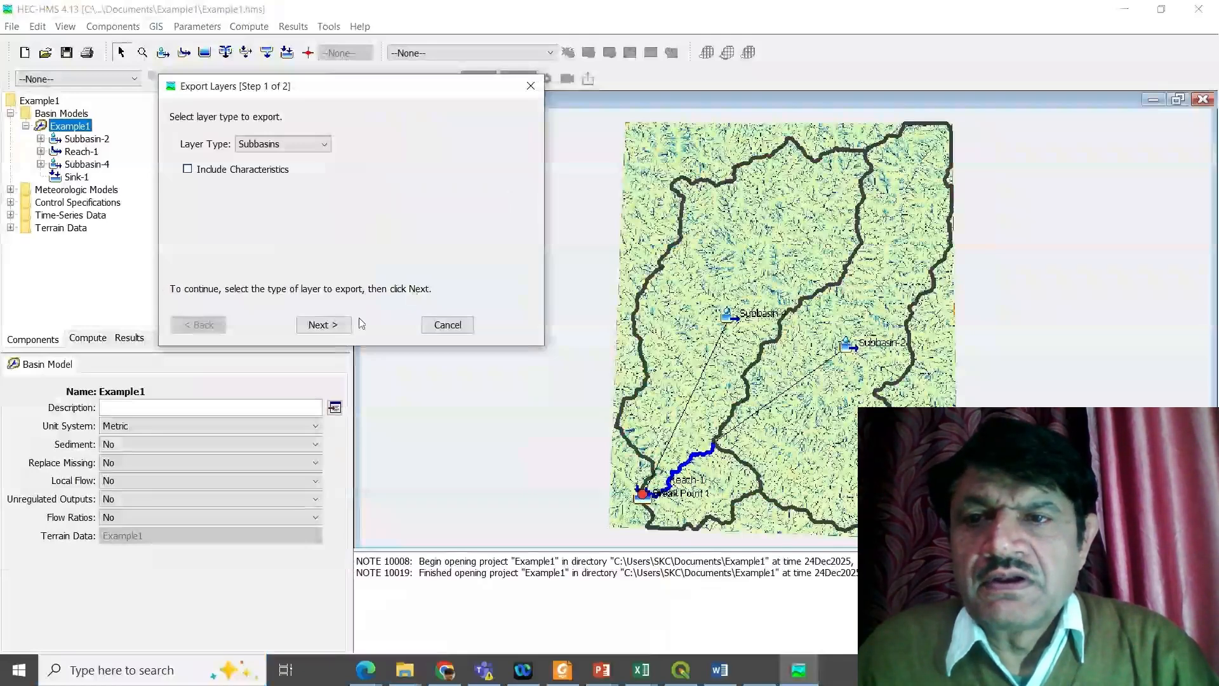
{"action": "left_click", "coordinate": [324, 326]}
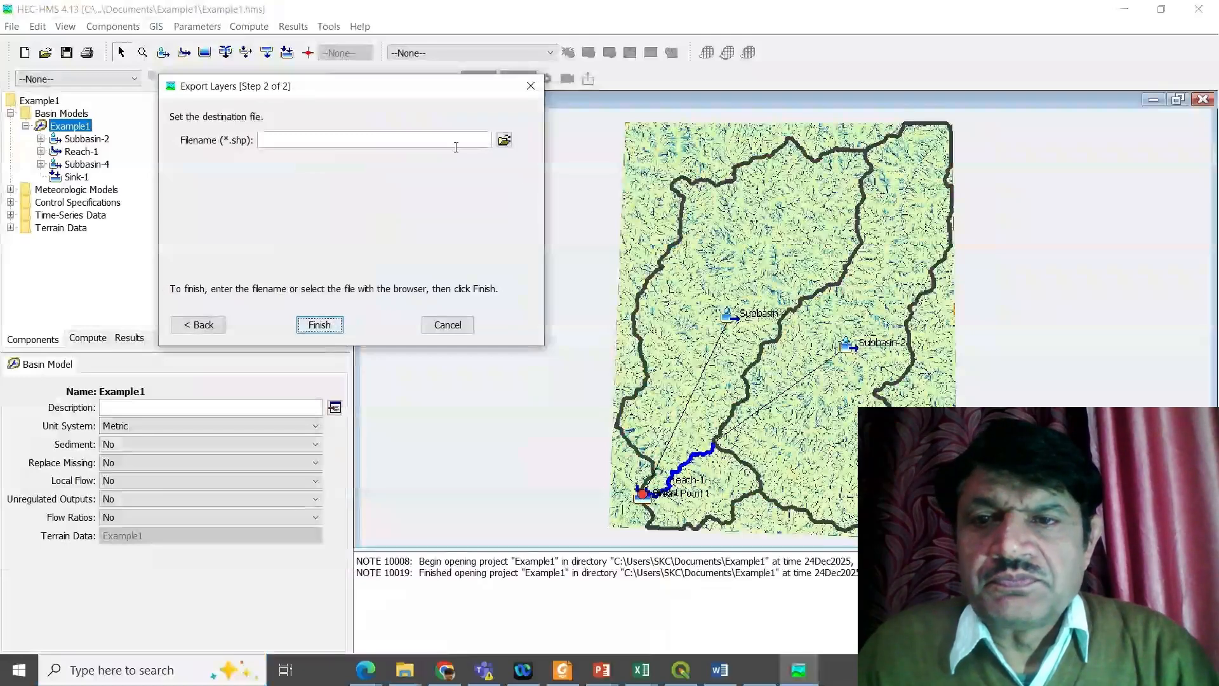
{"action": "left_click", "coordinate": [421, 139]}
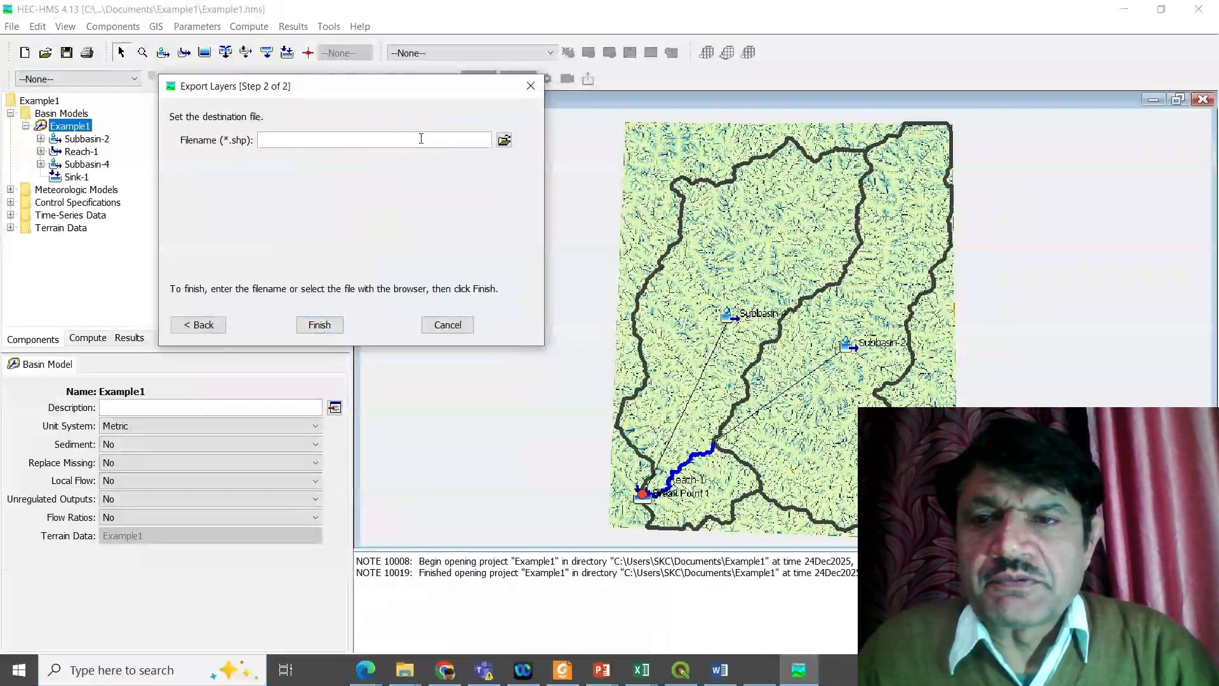
{"action": "type", "text": "Sbba"}
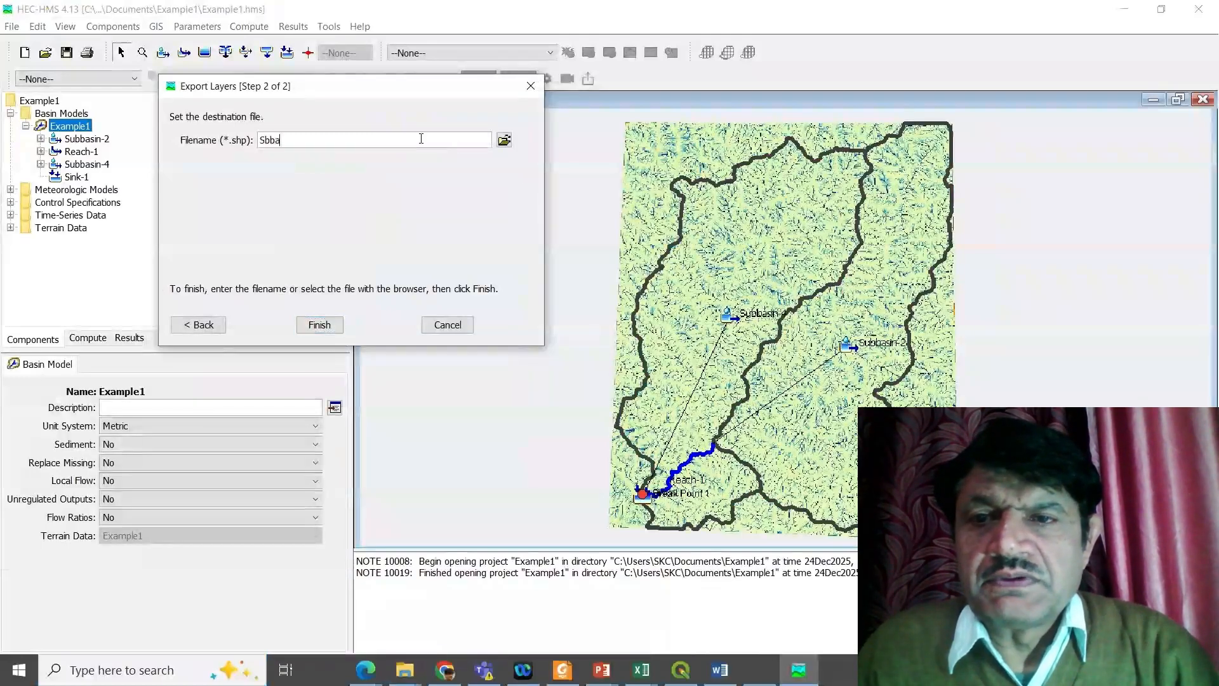
{"action": "type", "text": "sins"}
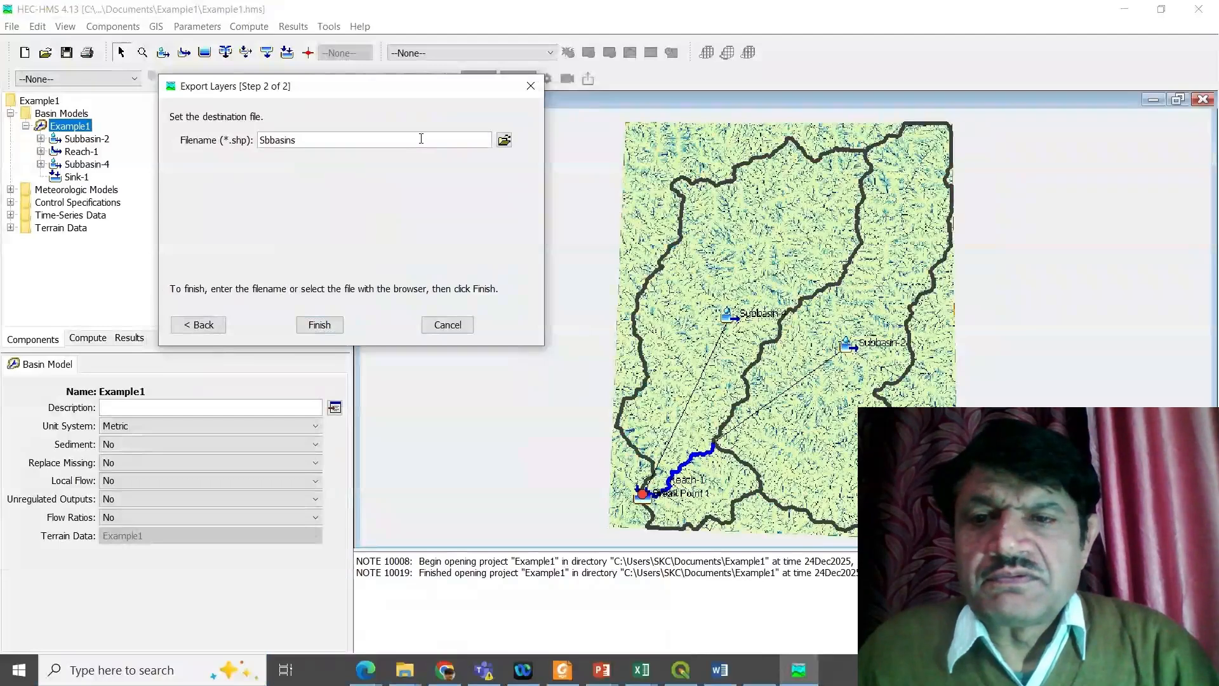
{"action": "left_click", "coordinate": [433, 325]}
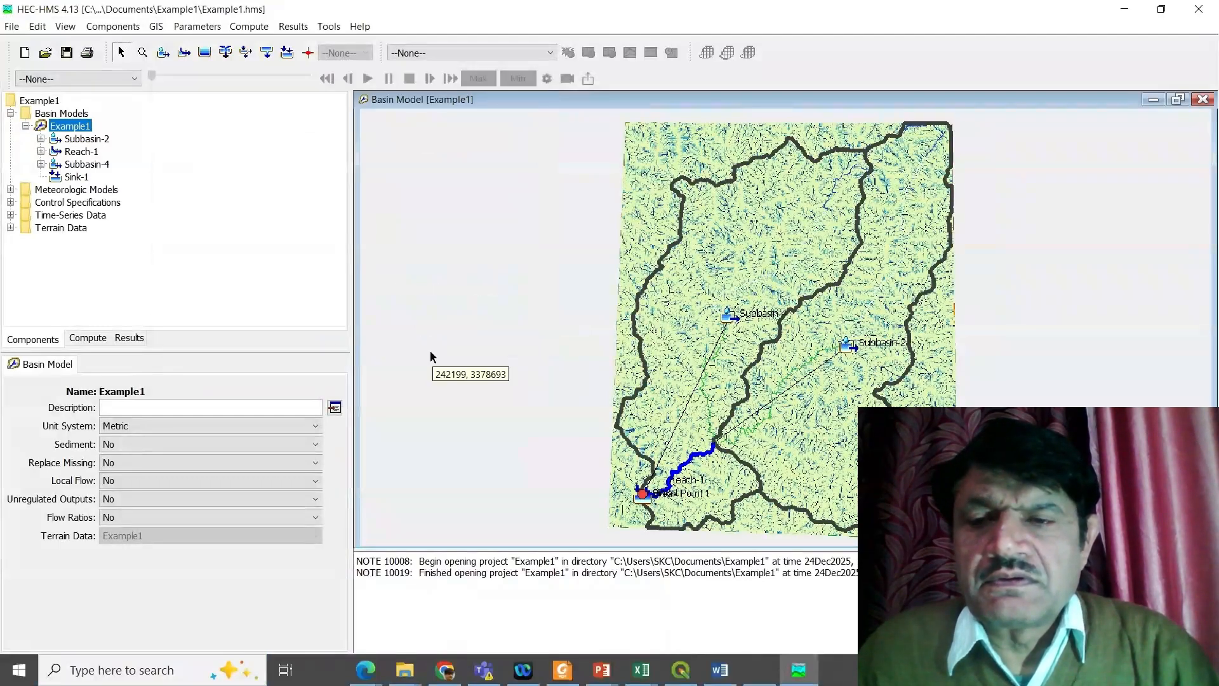
- Search the computer for QGIS and launch QGIS Desktop 3.30.3
{"action": "left_click", "coordinate": [141, 671]}
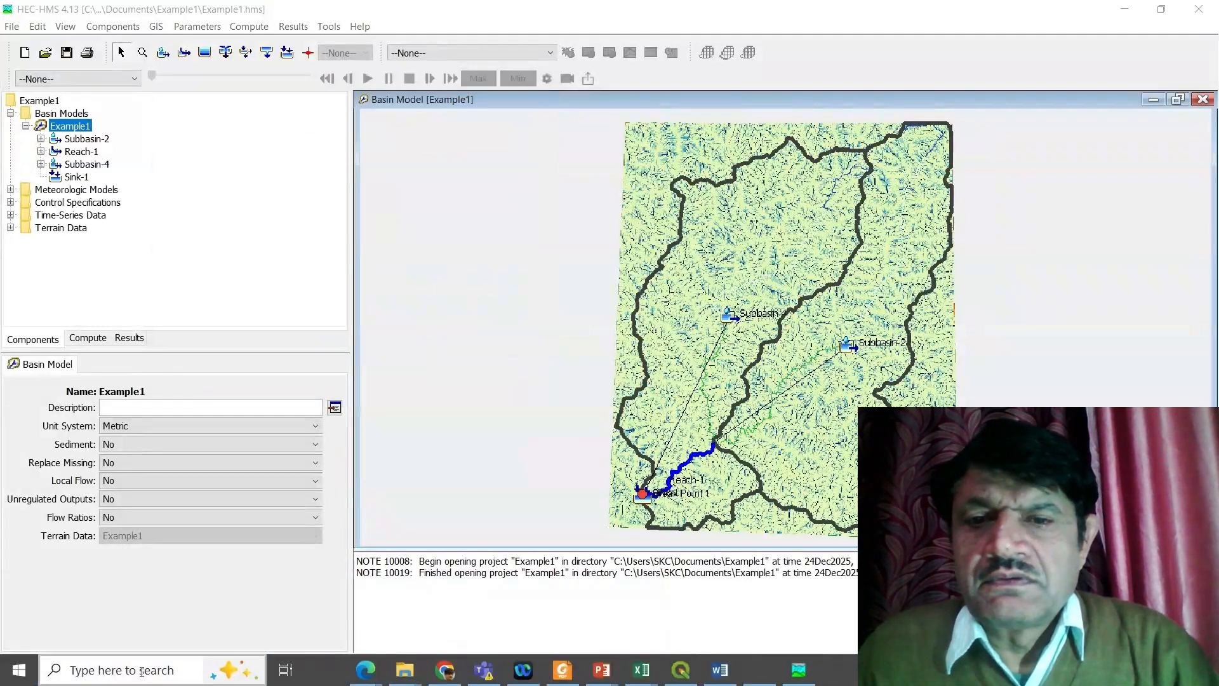
{"action": "type", "text": "qgis"}
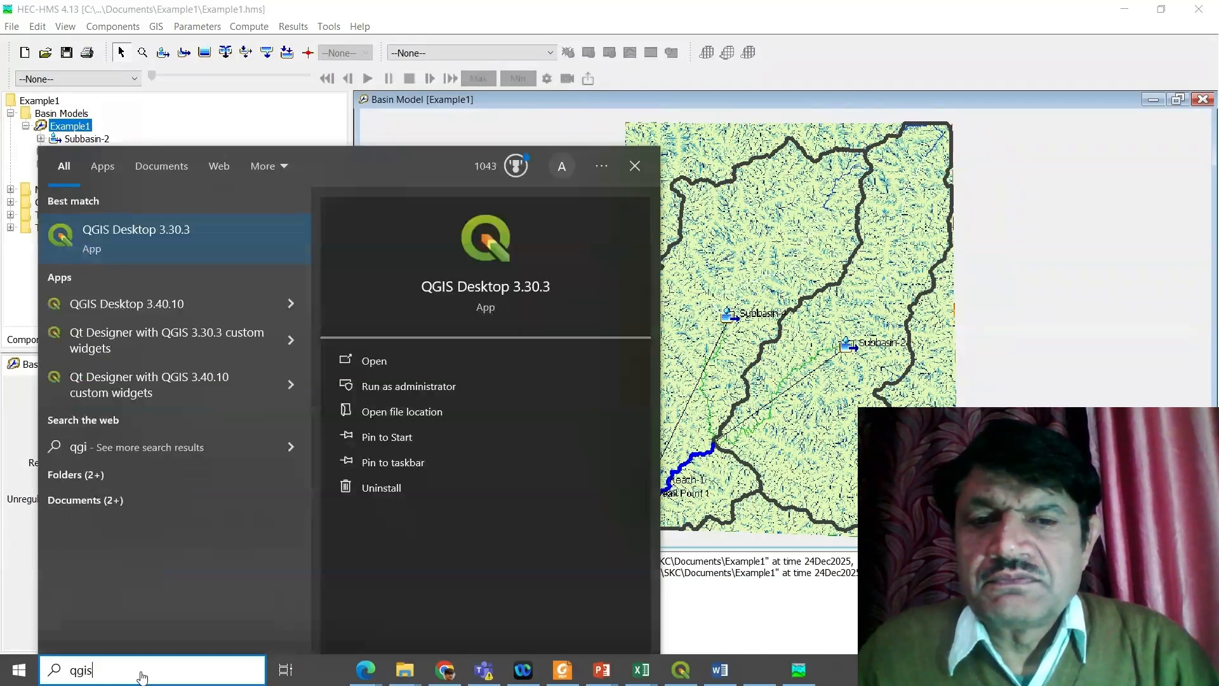
{"action": "left_click", "coordinate": [167, 231]}
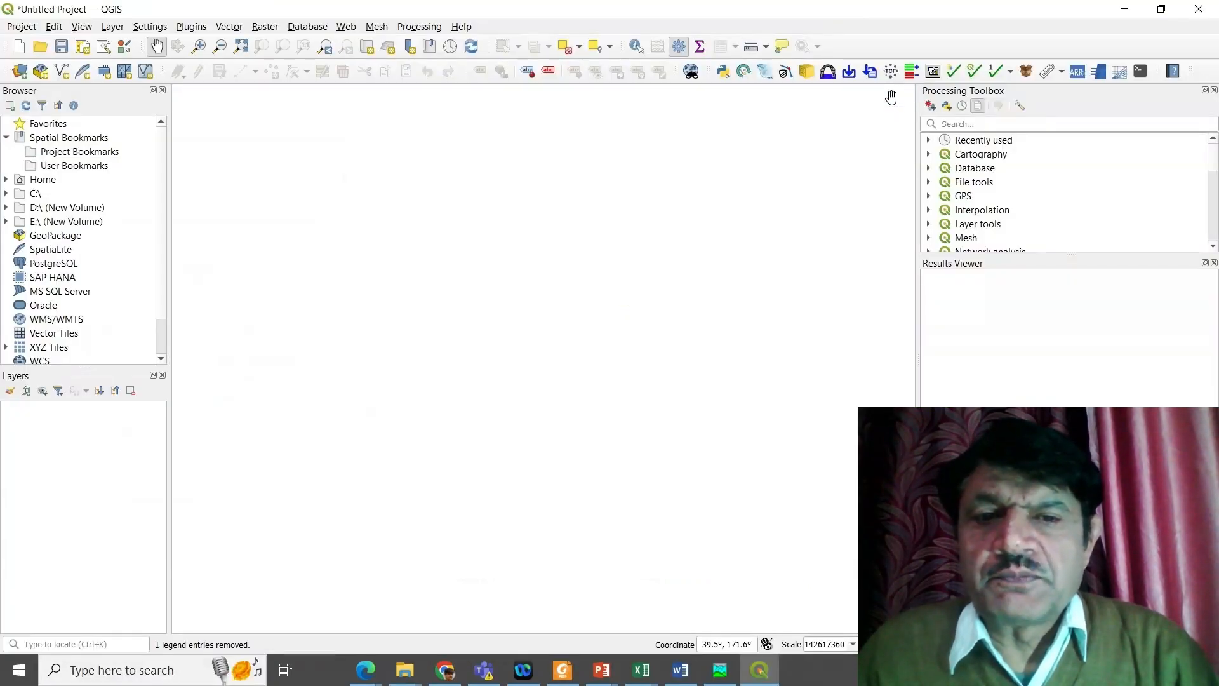
- Add GCN250_ARCII.tif from the Downloads folder to the project as a raster layer
{"action": "left_click", "coordinate": [112, 27]}
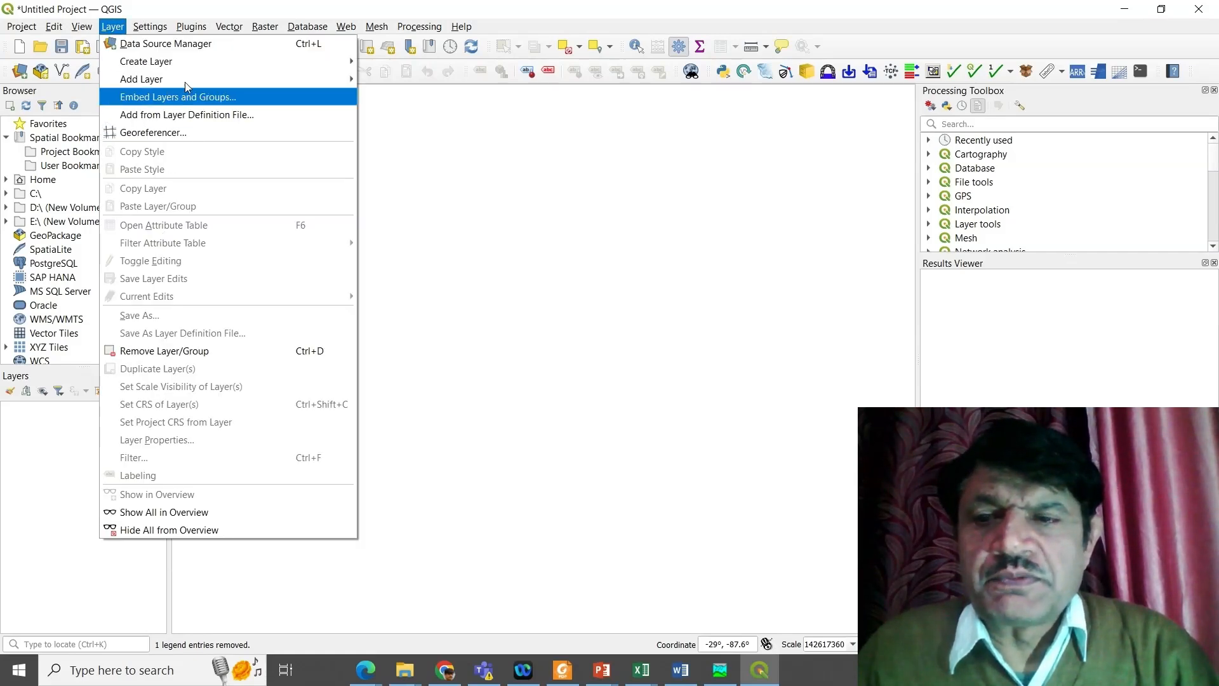
{"action": "mouse_move", "coordinate": [307, 68]}
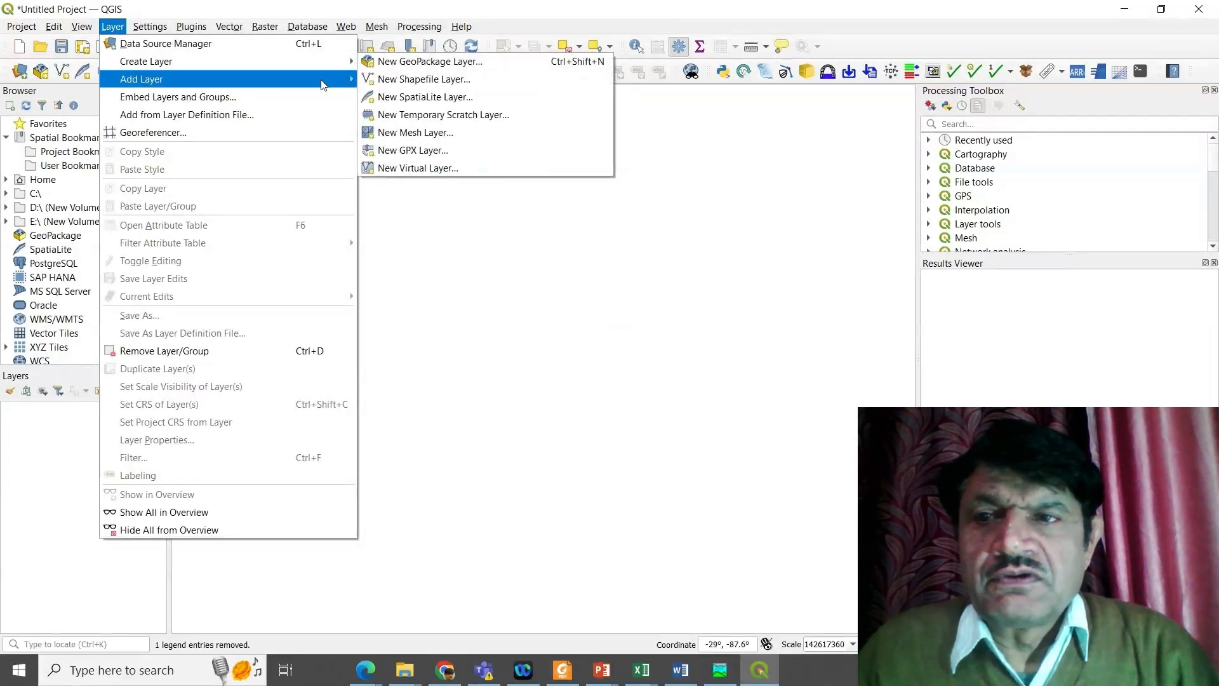
{"action": "left_click", "coordinate": [399, 98]}
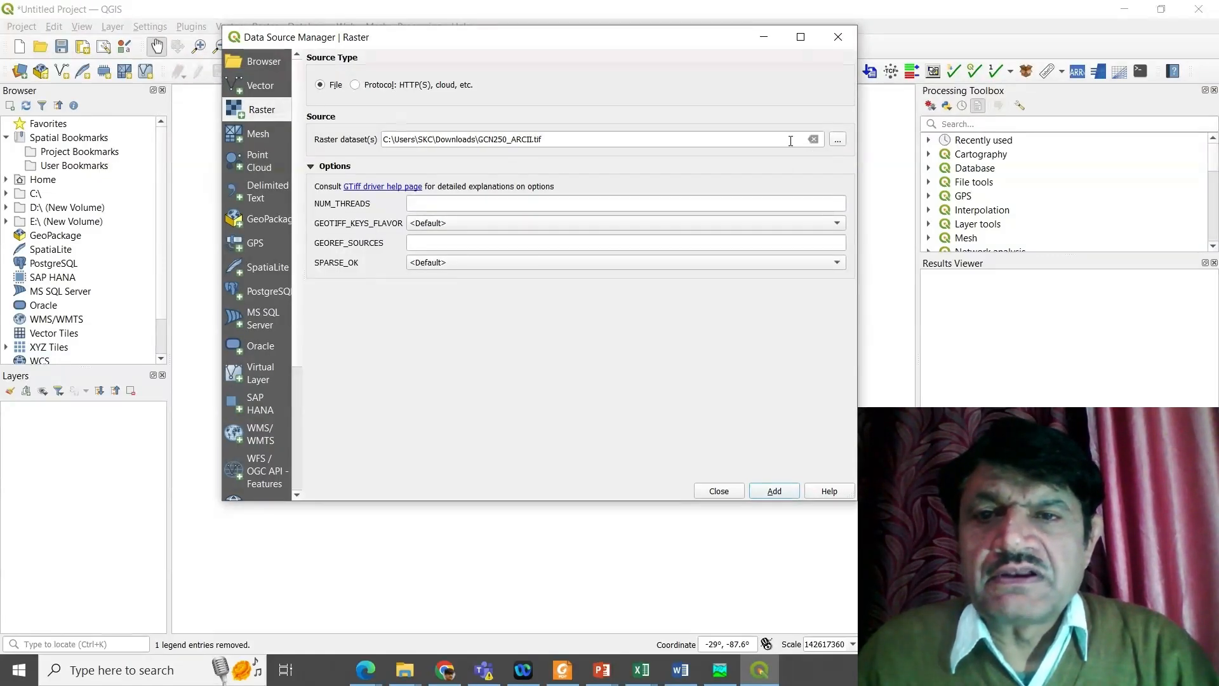
{"action": "left_click", "coordinate": [837, 141]}
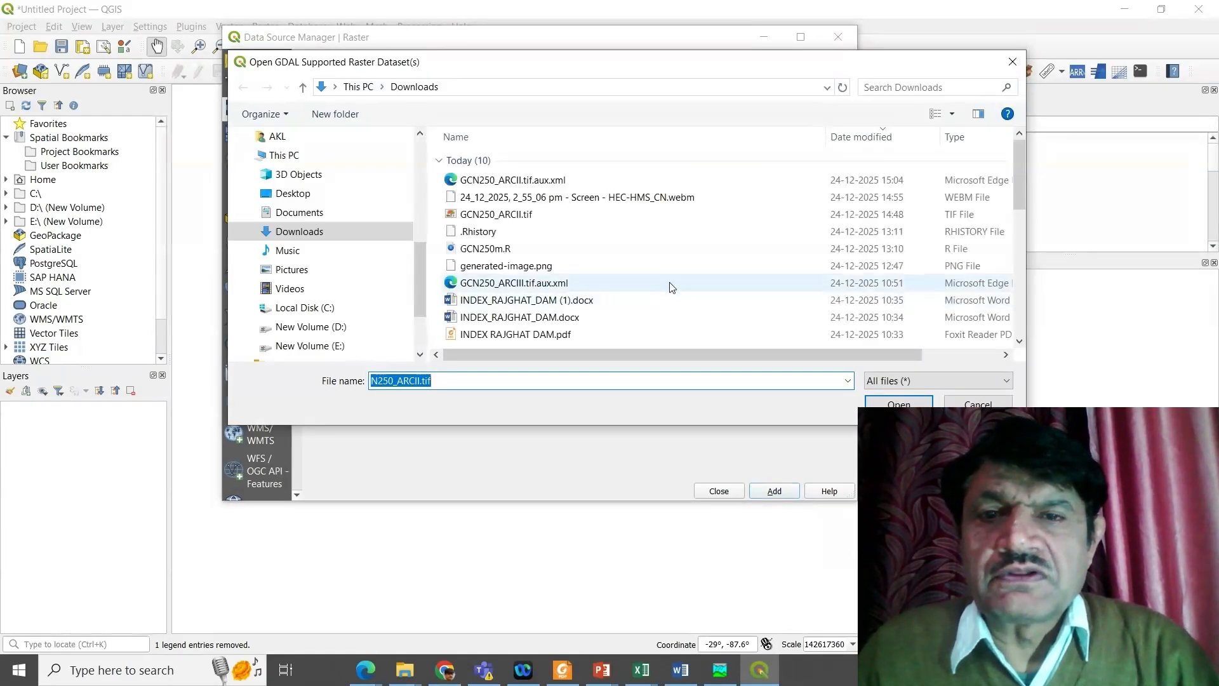
{"action": "left_click", "coordinate": [515, 214]}
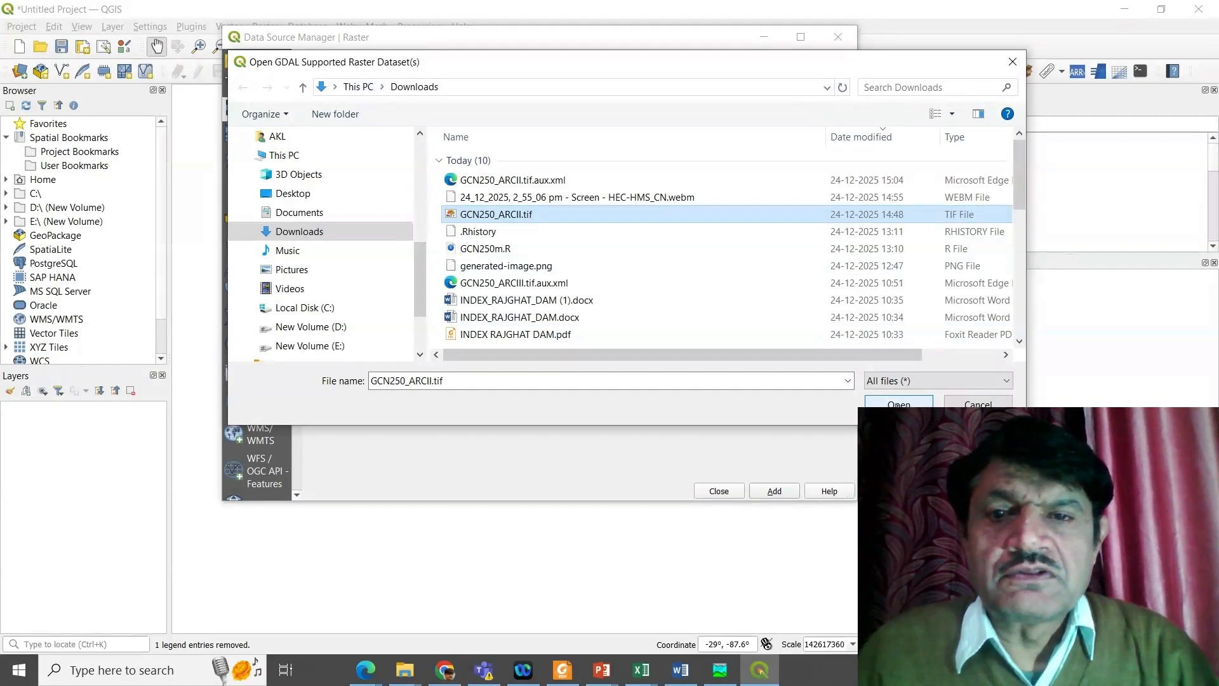
{"action": "left_click", "coordinate": [898, 405]}
{"action": "left_click", "coordinate": [774, 492]}
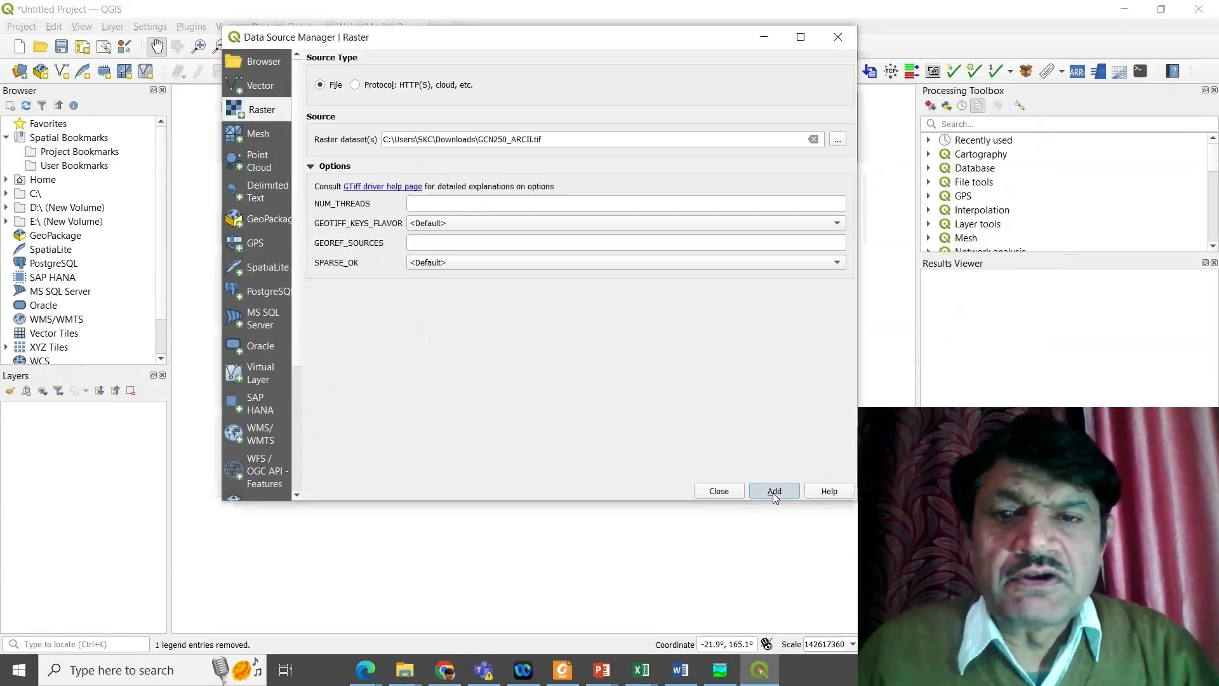
{"action": "left_click", "coordinate": [718, 492]}
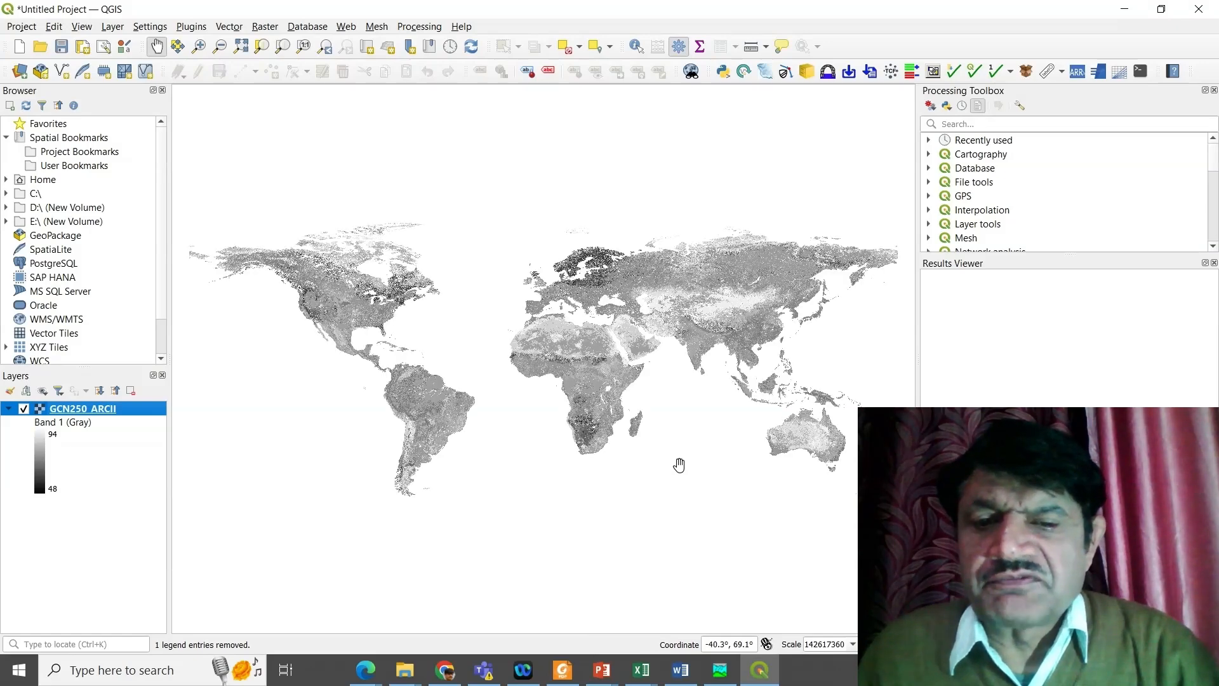
- Examine the GCN250_ARCII raster over India, closing in on the northern plains below the Himalayas
{"action": "scroll", "coordinate": [712, 368], "scroll_direction": "up", "scroll_amount": 1}
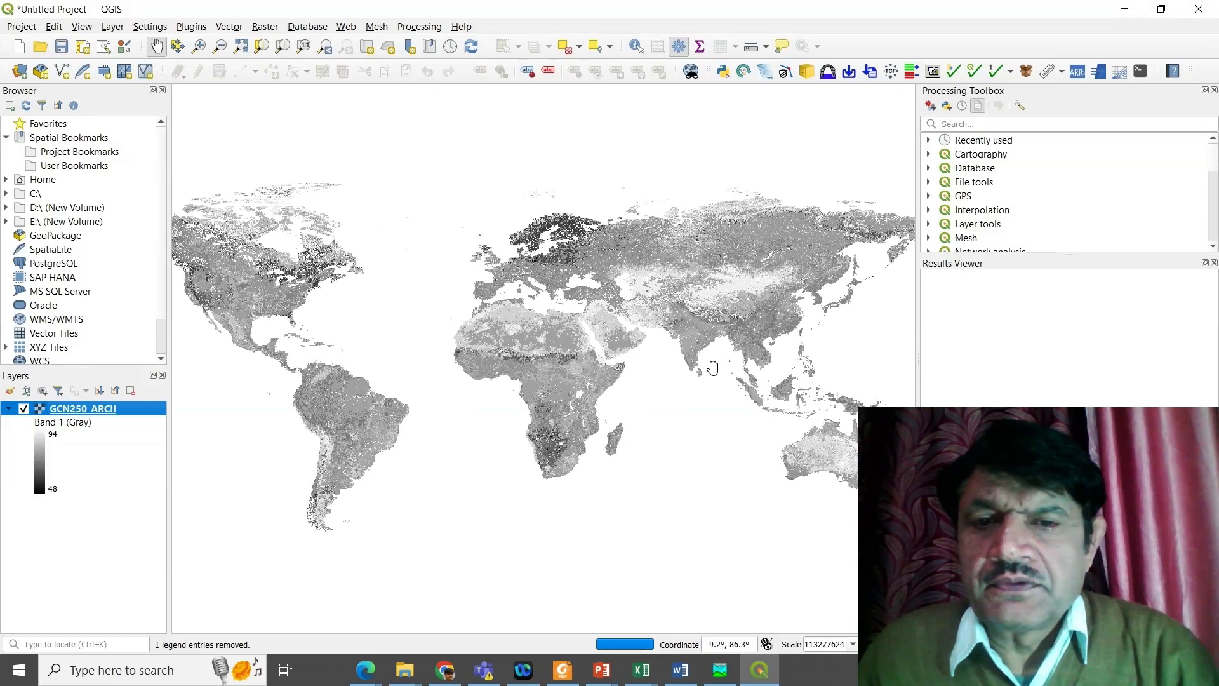
{"action": "scroll", "coordinate": [713, 368], "scroll_direction": "up", "scroll_amount": 2}
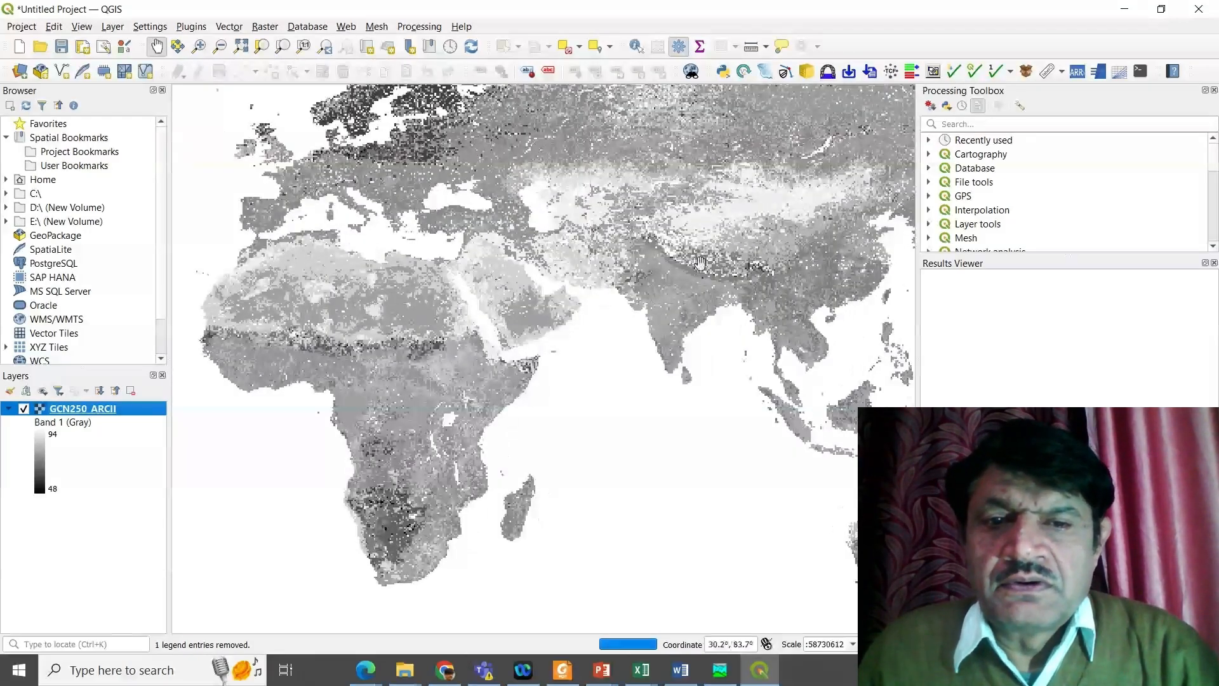
{"action": "scroll", "coordinate": [700, 262], "scroll_direction": "up", "scroll_amount": 1}
{"action": "scroll", "coordinate": [701, 261], "scroll_direction": "up", "scroll_amount": 1}
{"action": "scroll", "coordinate": [700, 261], "scroll_direction": "up", "scroll_amount": 2}
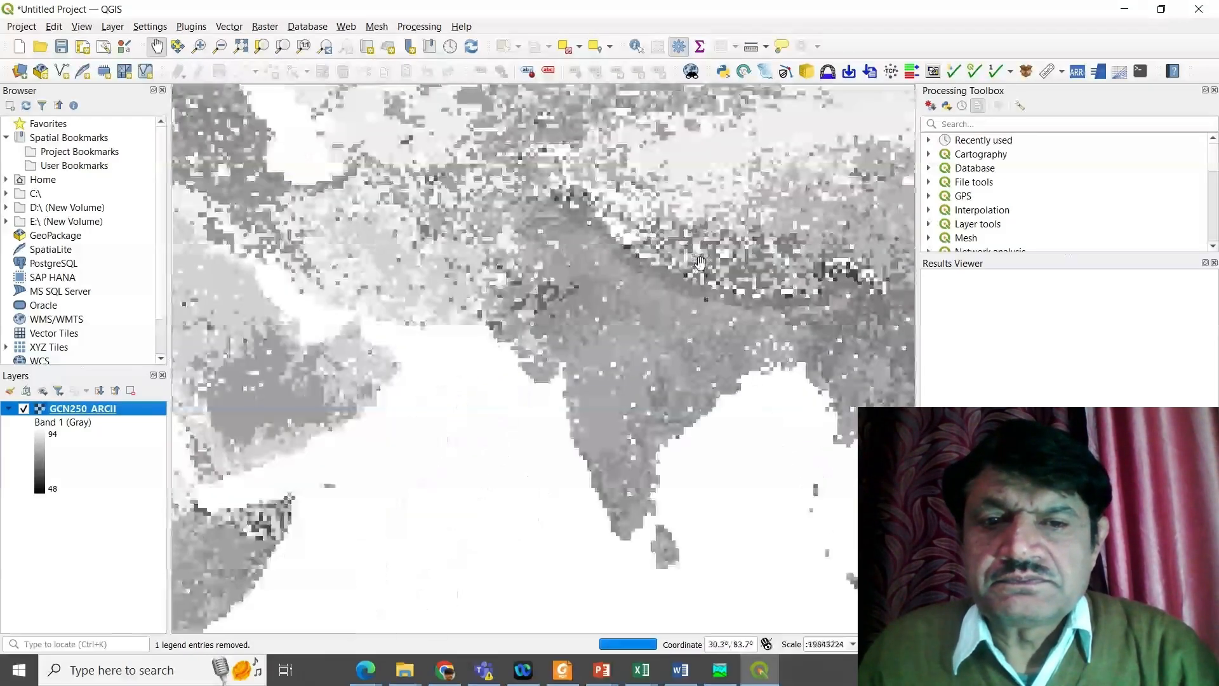
{"action": "scroll", "coordinate": [701, 261], "scroll_direction": "up", "scroll_amount": 2}
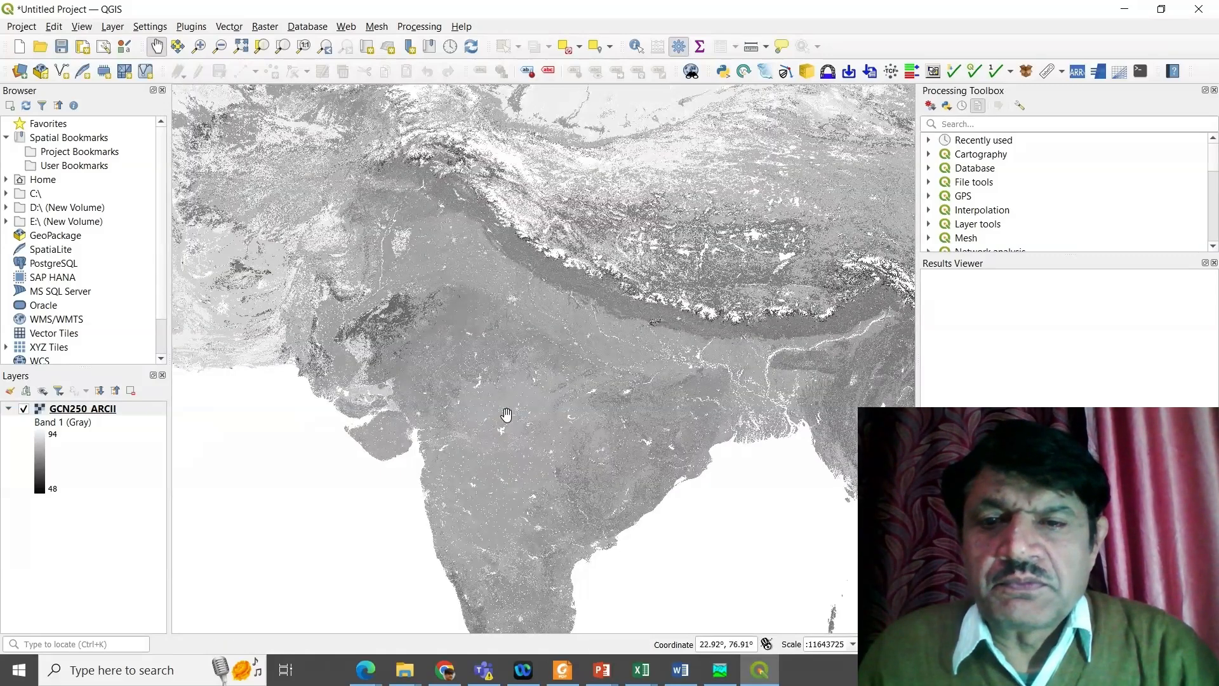
{"action": "scroll", "coordinate": [506, 414], "scroll_direction": "up", "scroll_amount": 1}
{"action": "scroll", "coordinate": [506, 414], "scroll_direction": "up", "scroll_amount": 1}
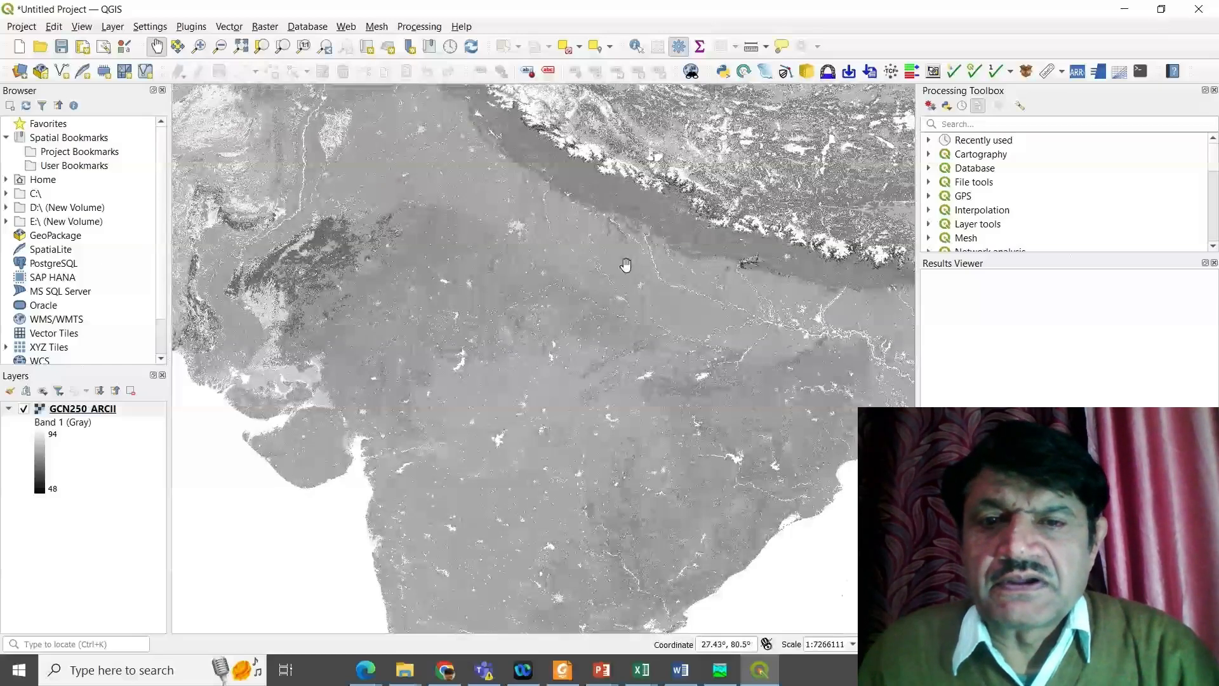
{"action": "scroll", "coordinate": [626, 265], "scroll_direction": "up", "scroll_amount": 1}
{"action": "scroll", "coordinate": [626, 264], "scroll_direction": "up", "scroll_amount": 2}
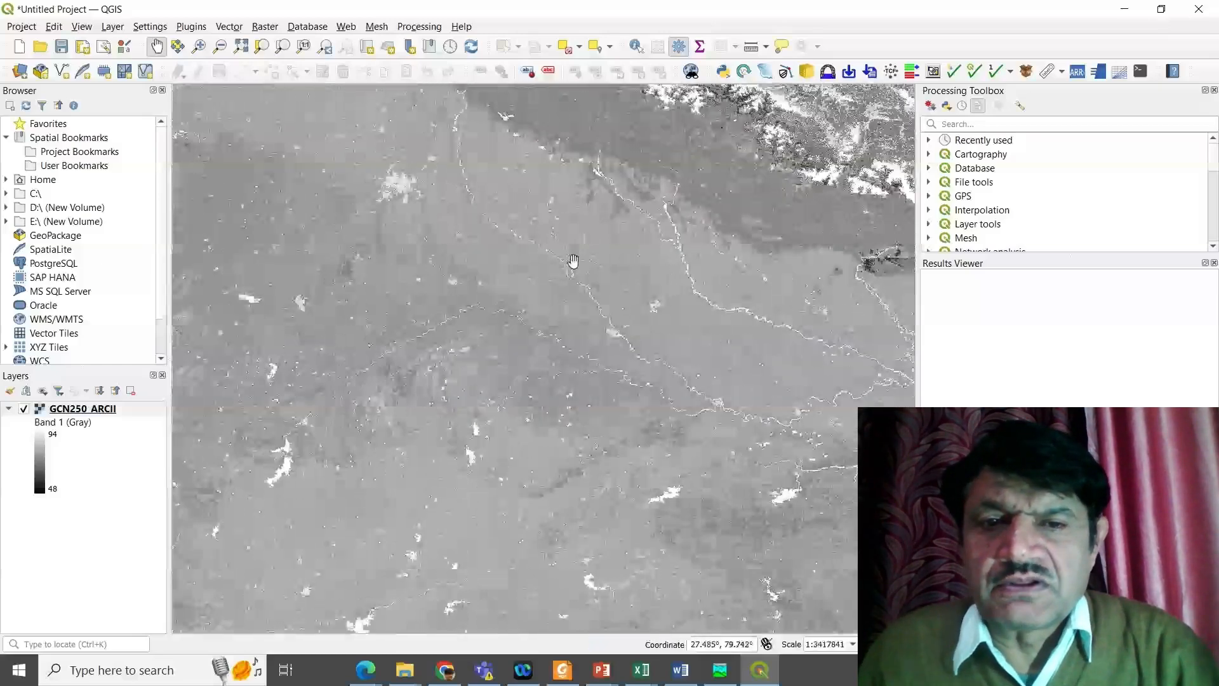
{"action": "left_click_drag", "start_coordinate": [572, 259], "coordinate": [550, 352]}
{"action": "scroll", "coordinate": [550, 351], "scroll_direction": "up", "scroll_amount": 1}
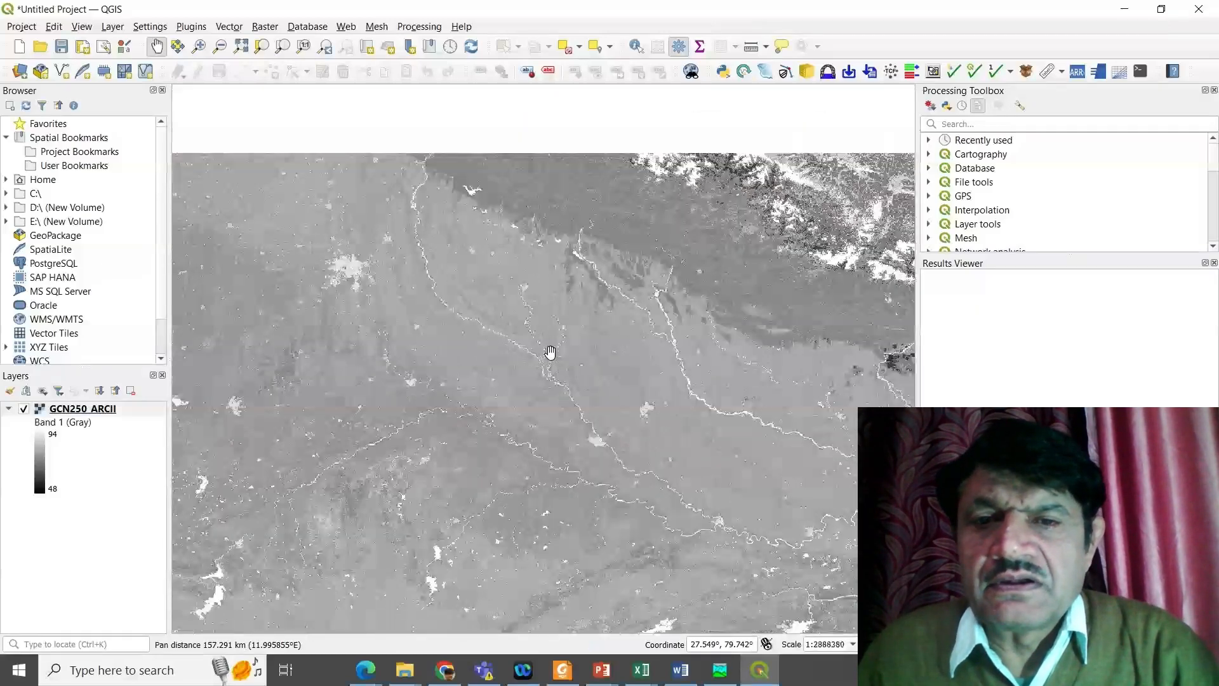
- Identify the GCN250_ARCII curve number at three points across the northern plains and the mountains
{"action": "left_click", "coordinate": [112, 28]}
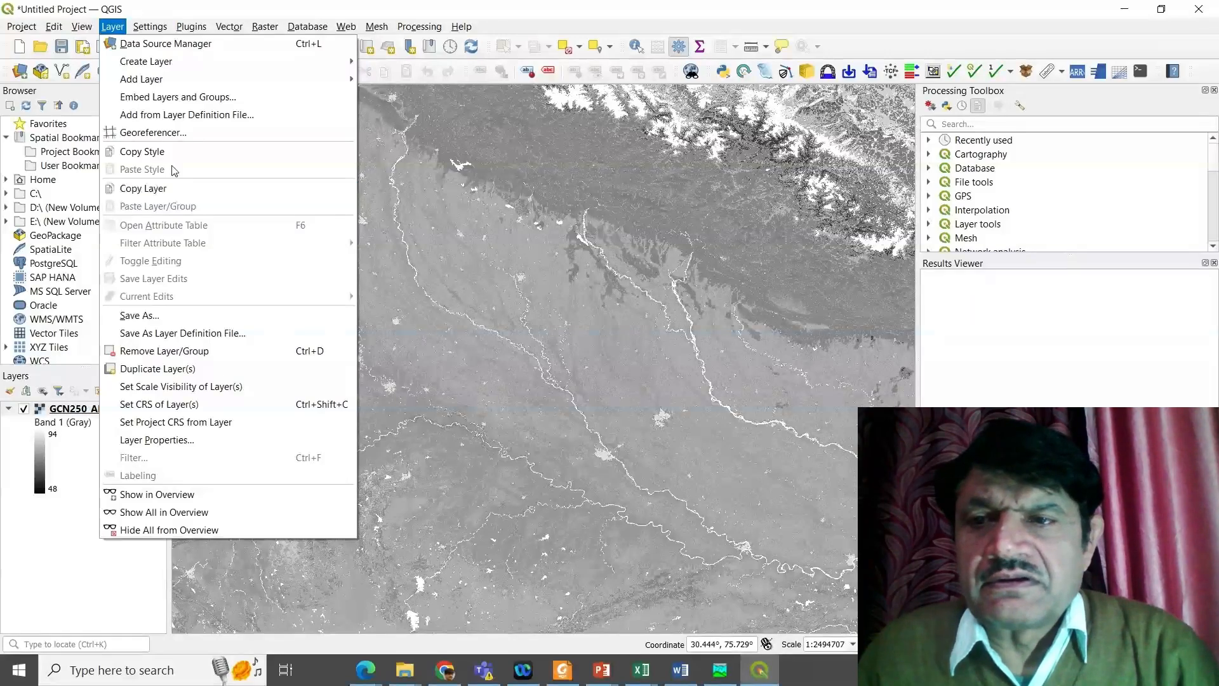
{"action": "mouse_move", "coordinate": [82, 26]}
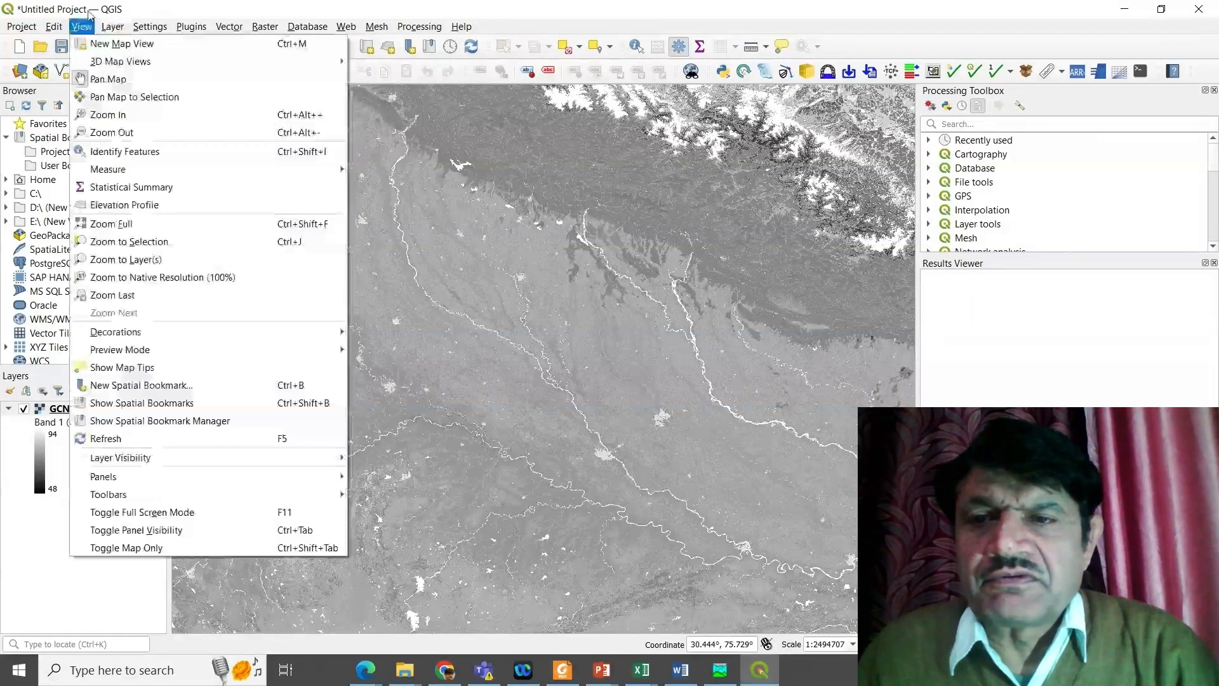
{"action": "left_click", "coordinate": [125, 151]}
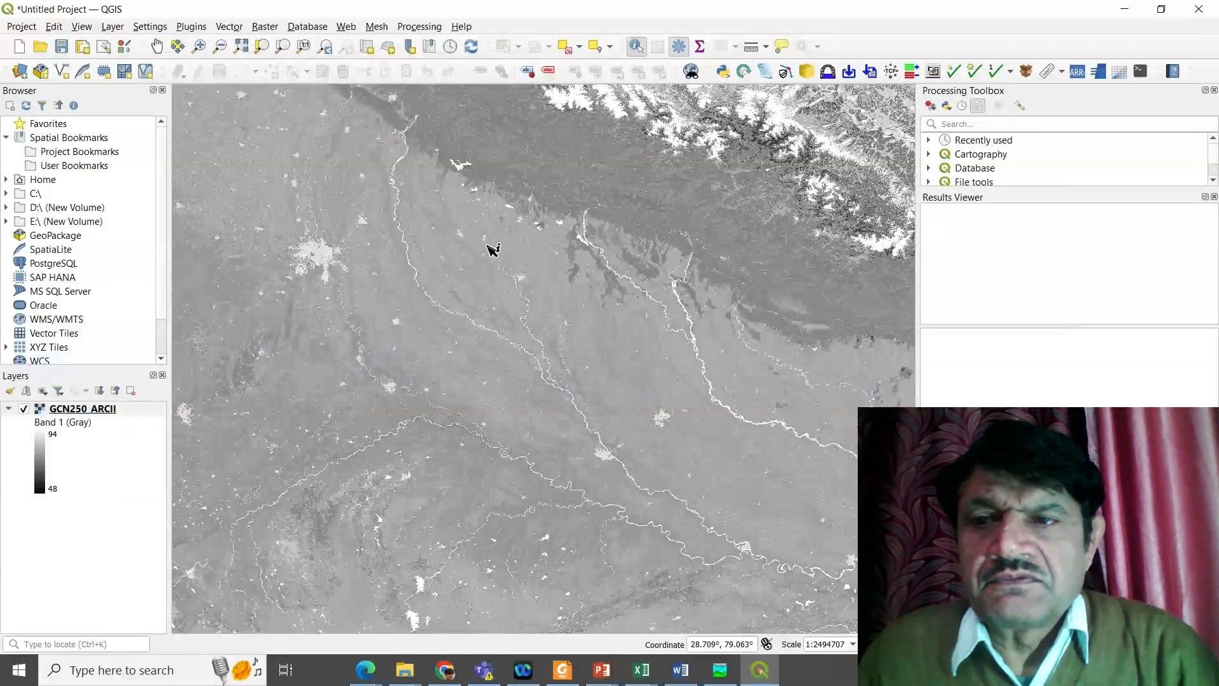
{"action": "left_click", "coordinate": [512, 234]}
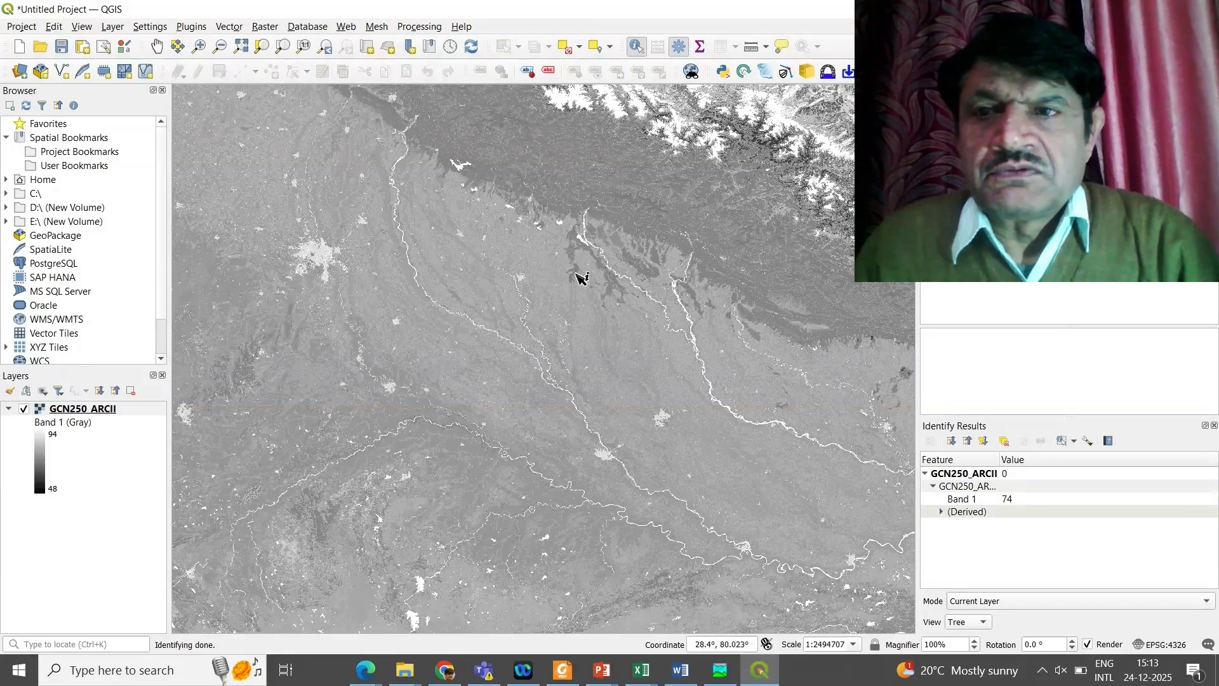
{"action": "left_click", "coordinate": [604, 281]}
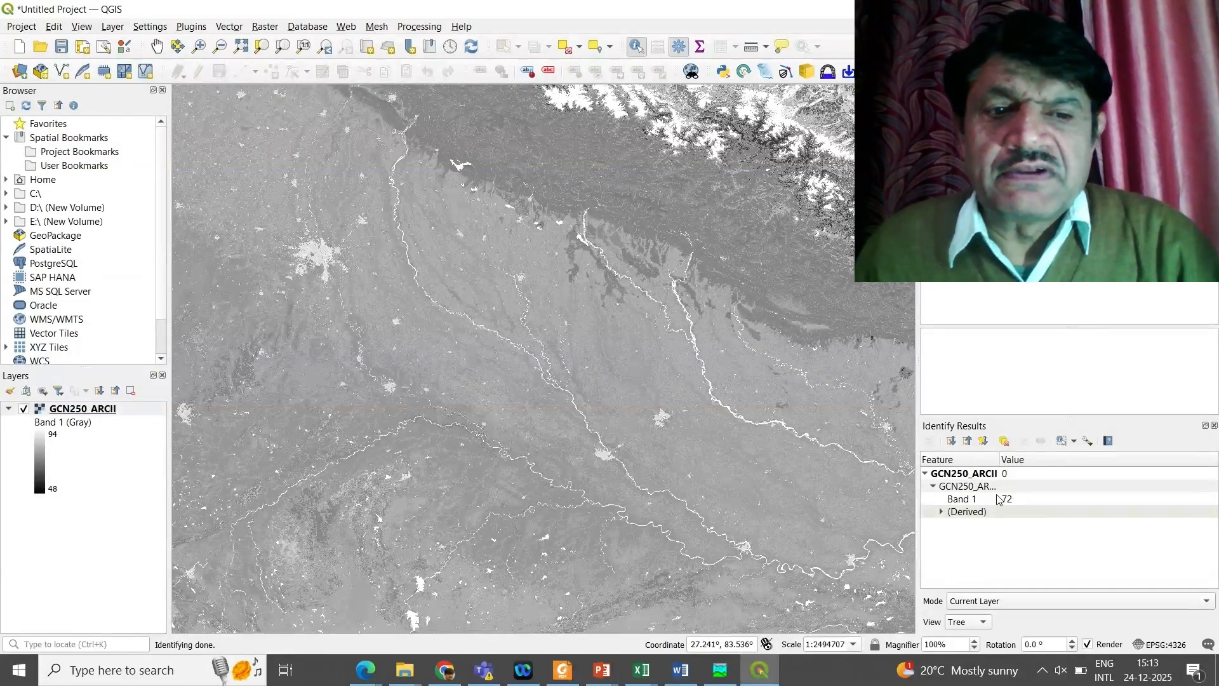
{"action": "left_click", "coordinate": [760, 133]}
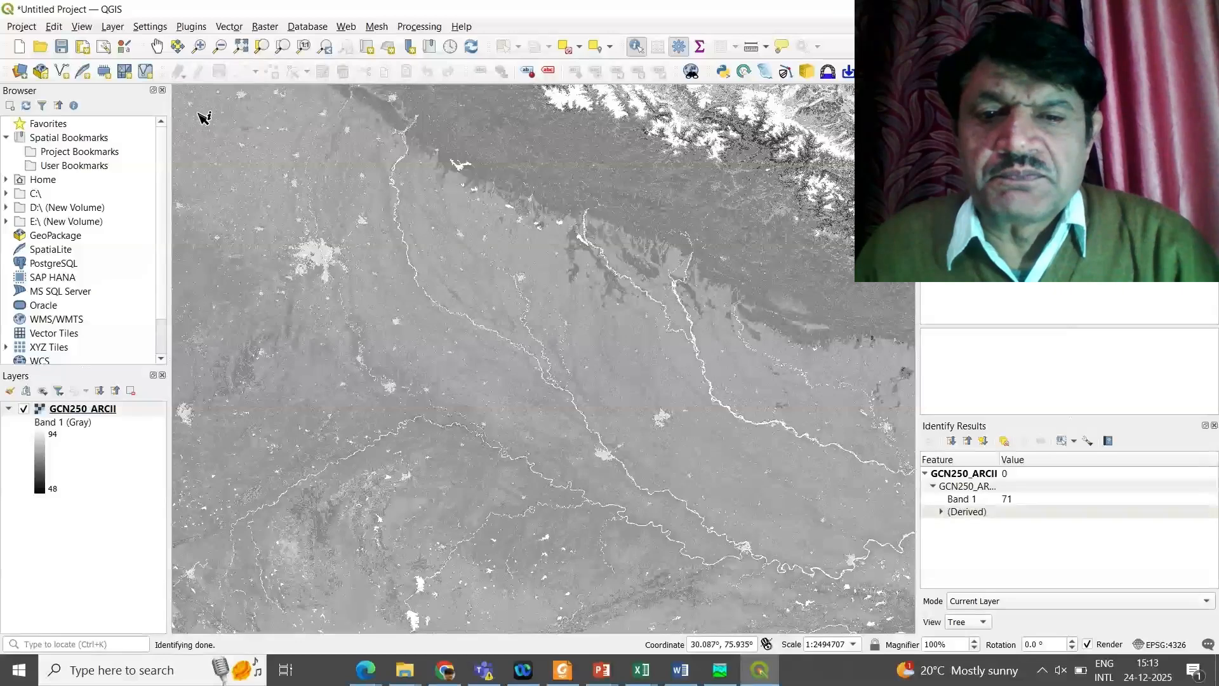
- Add subbasin.shp from the Downloads folder to the project as a vector layer
{"action": "left_click", "coordinate": [123, 29]}
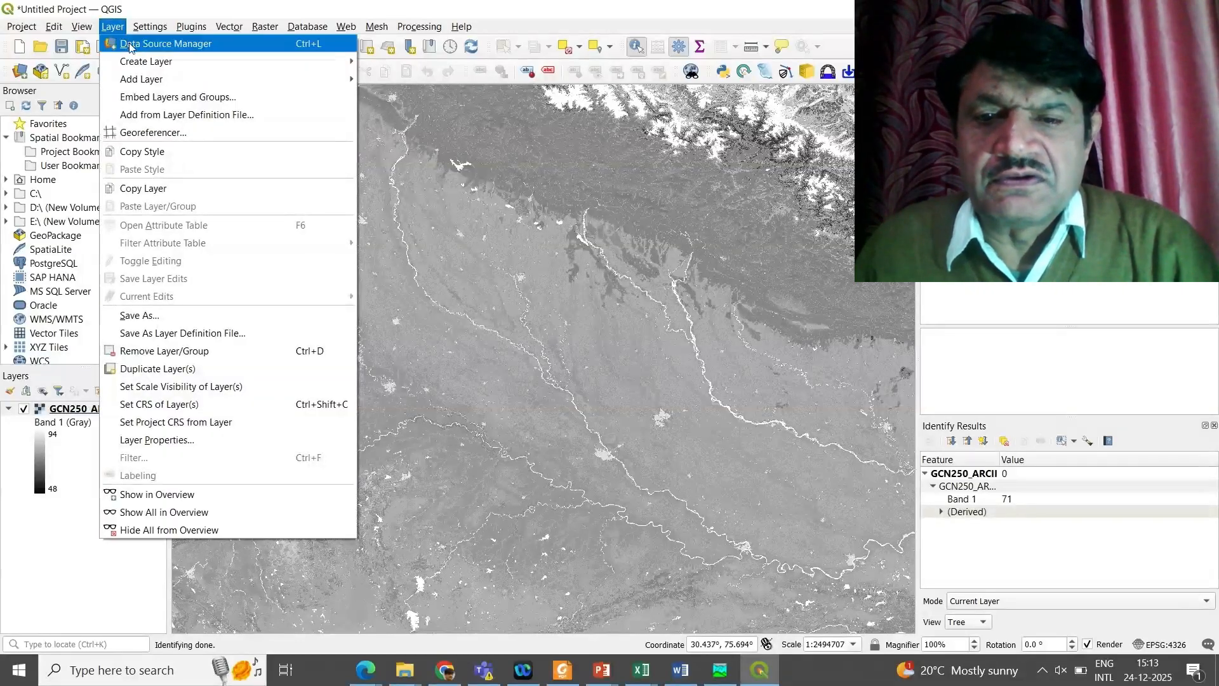
{"action": "mouse_move", "coordinate": [150, 81]}
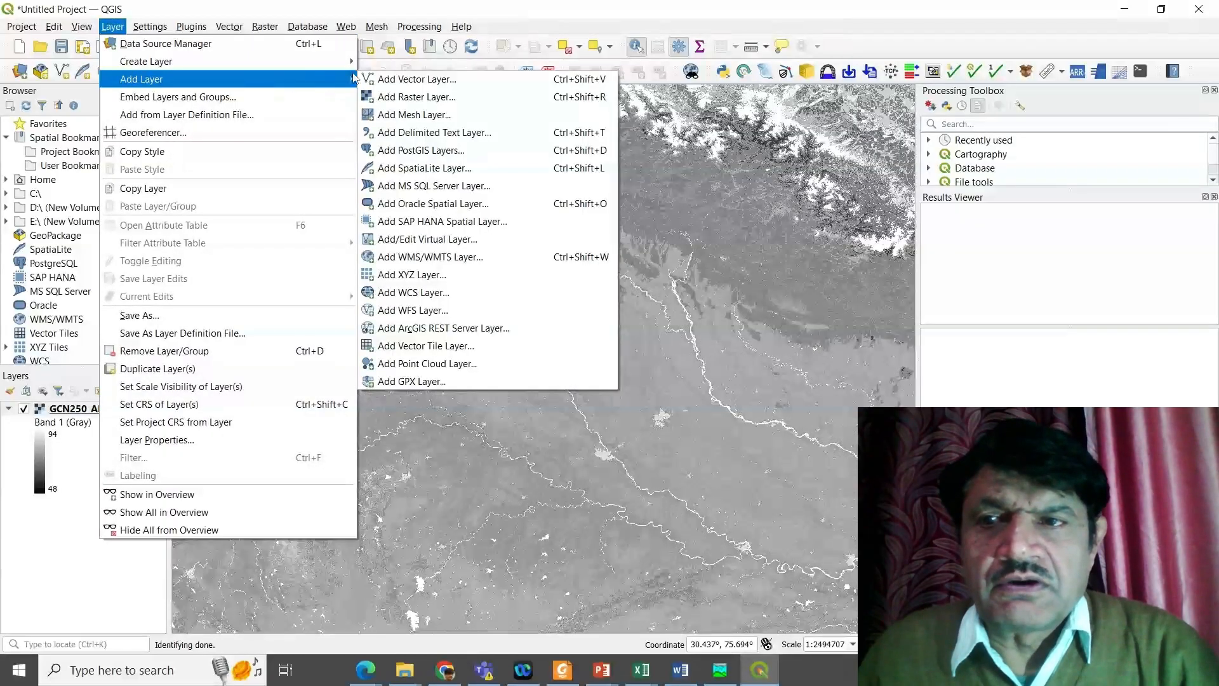
{"action": "left_click", "coordinate": [388, 80]}
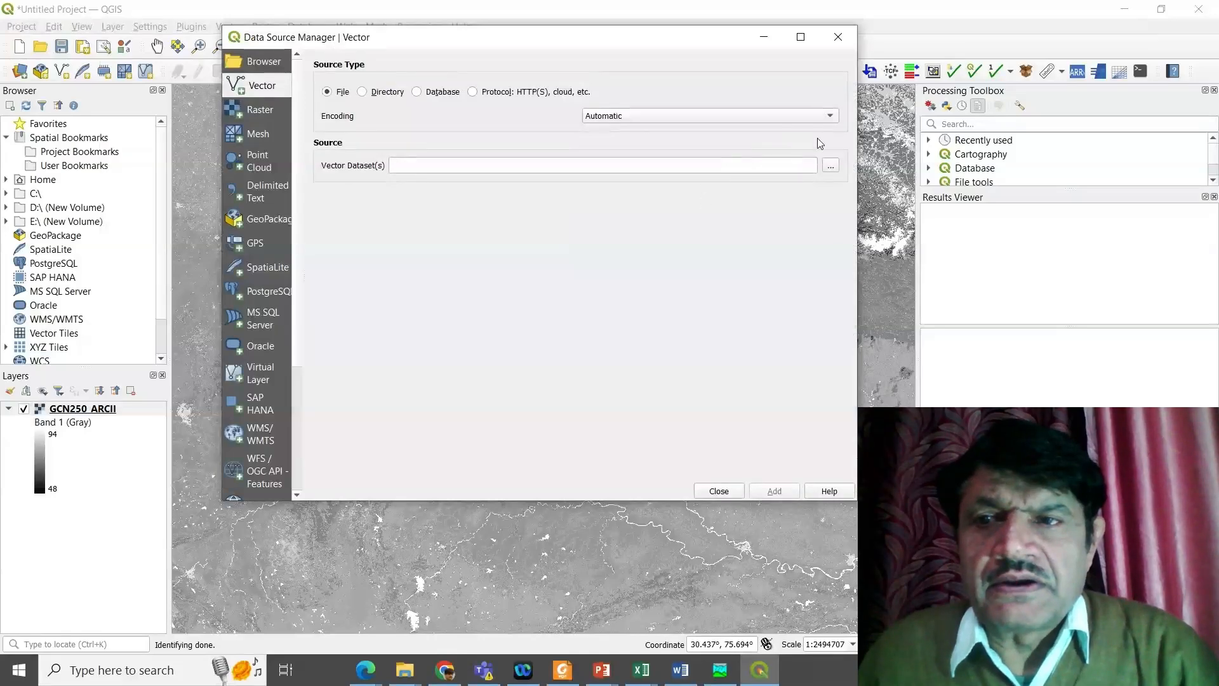
{"action": "left_click", "coordinate": [829, 166]}
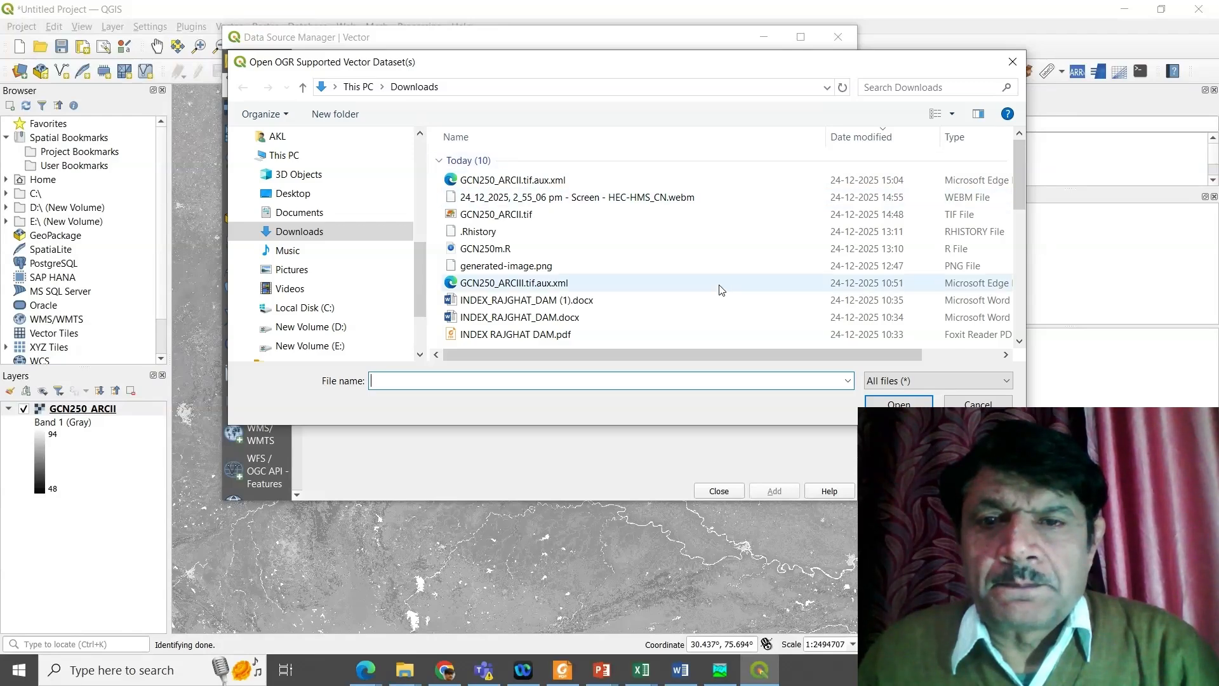
{"action": "scroll", "coordinate": [720, 290], "scroll_direction": "down", "scroll_amount": 2}
{"action": "scroll", "coordinate": [720, 291], "scroll_direction": "down", "scroll_amount": 4}
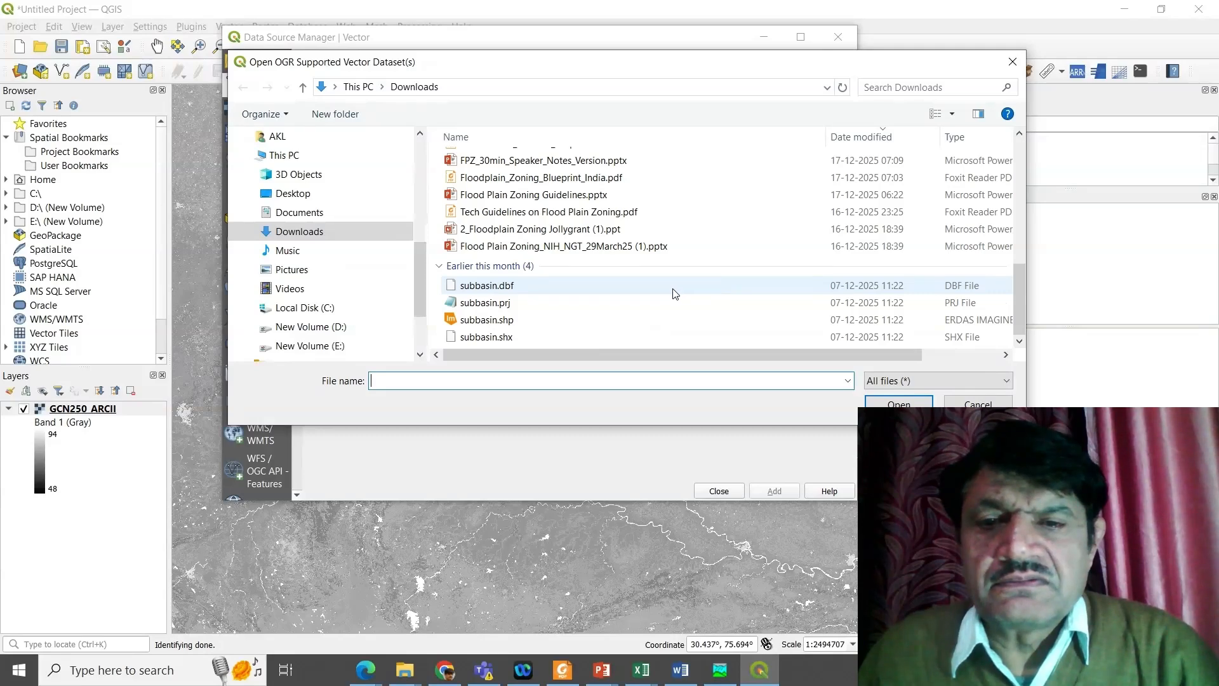
{"action": "left_click", "coordinate": [512, 321]}
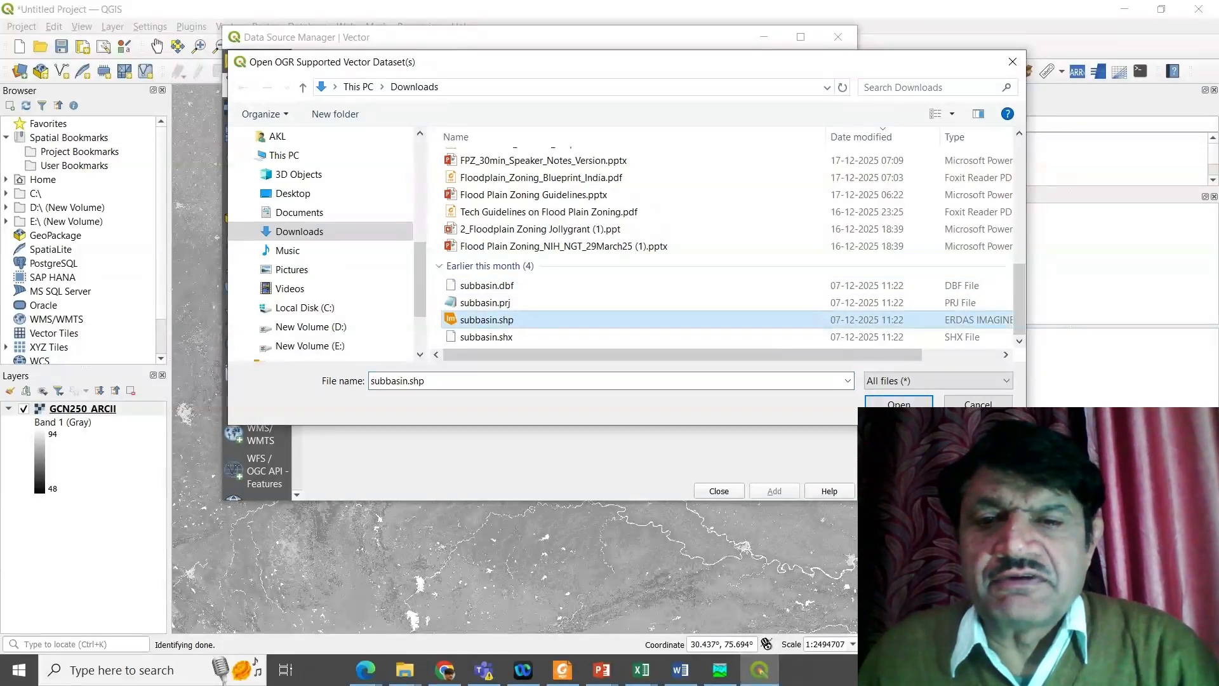
{"action": "left_click", "coordinate": [898, 403]}
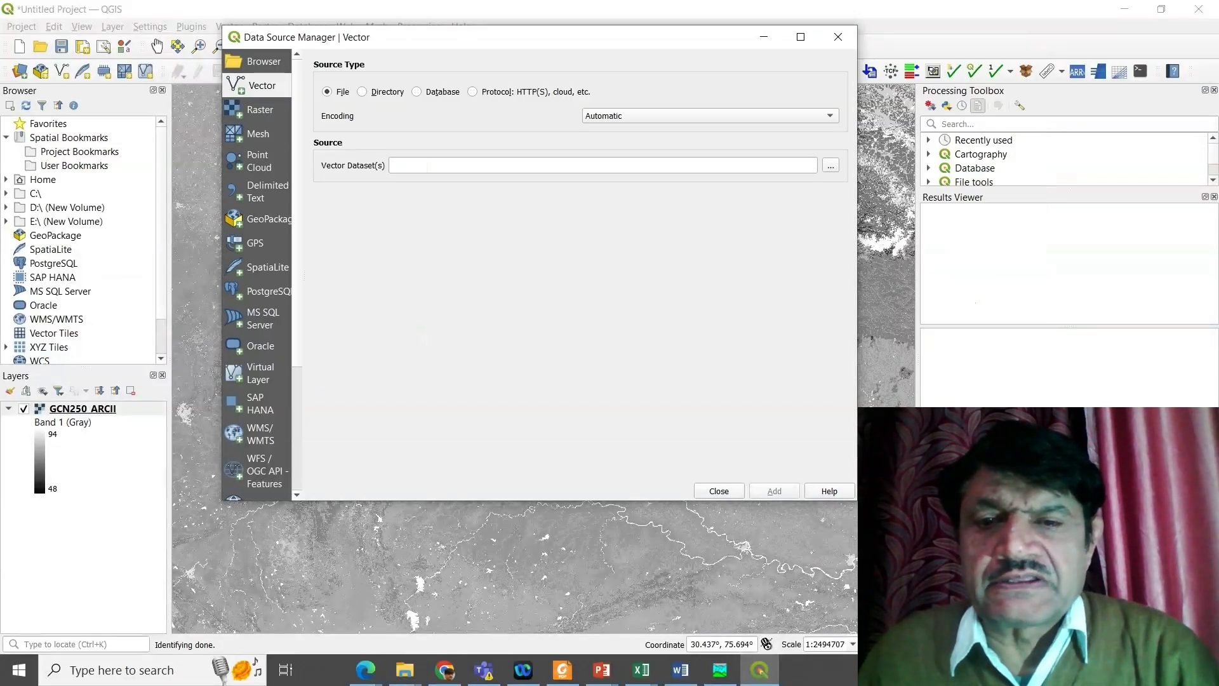
{"action": "left_click", "coordinate": [787, 491]}
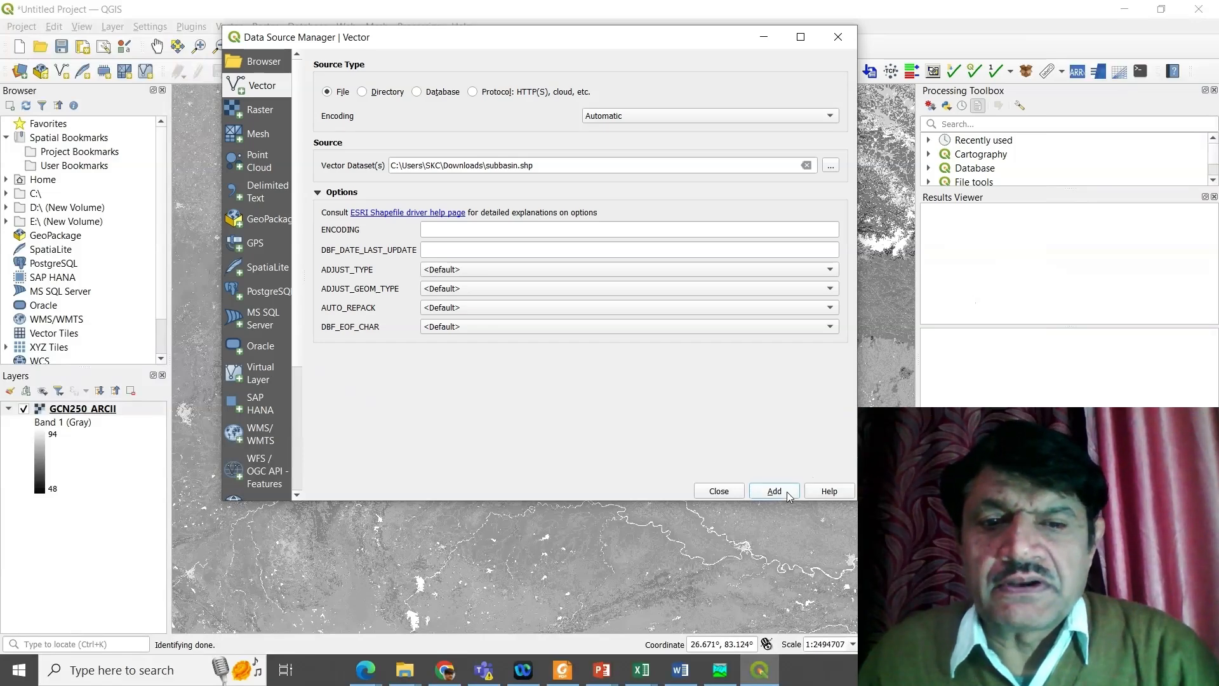
{"action": "left_click", "coordinate": [719, 491]}
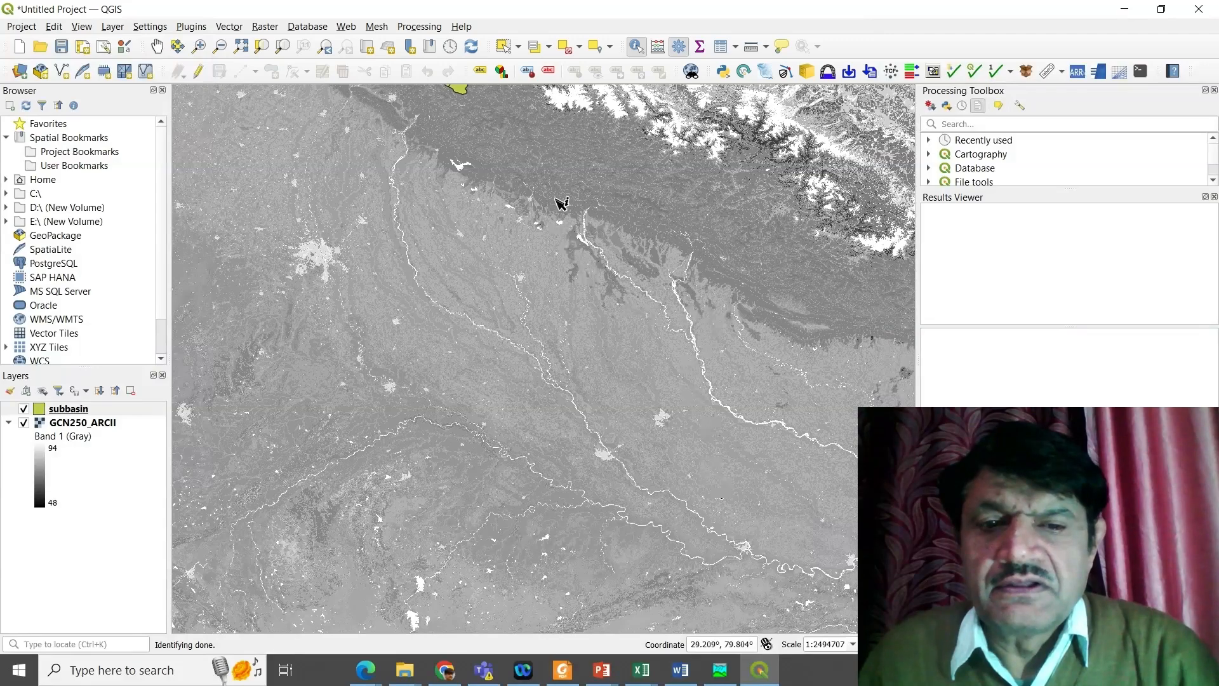
- Set up Clip Raster by Mask Layer with GCN250_ARCII as the input layer and subbasin as the mask layer
{"action": "left_click", "coordinate": [156, 47]}
{"action": "left_click_drag", "start_coordinate": [468, 217], "coordinate": [532, 513]}
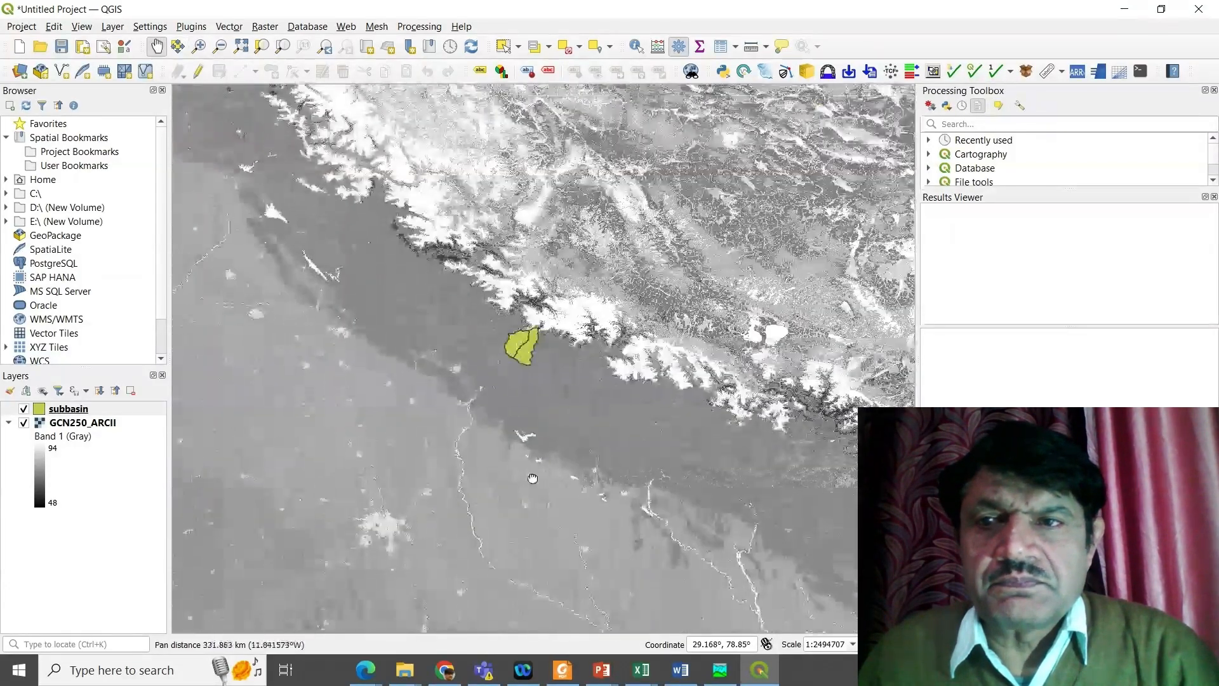
{"action": "scroll", "coordinate": [536, 343], "scroll_direction": "up", "scroll_amount": 3}
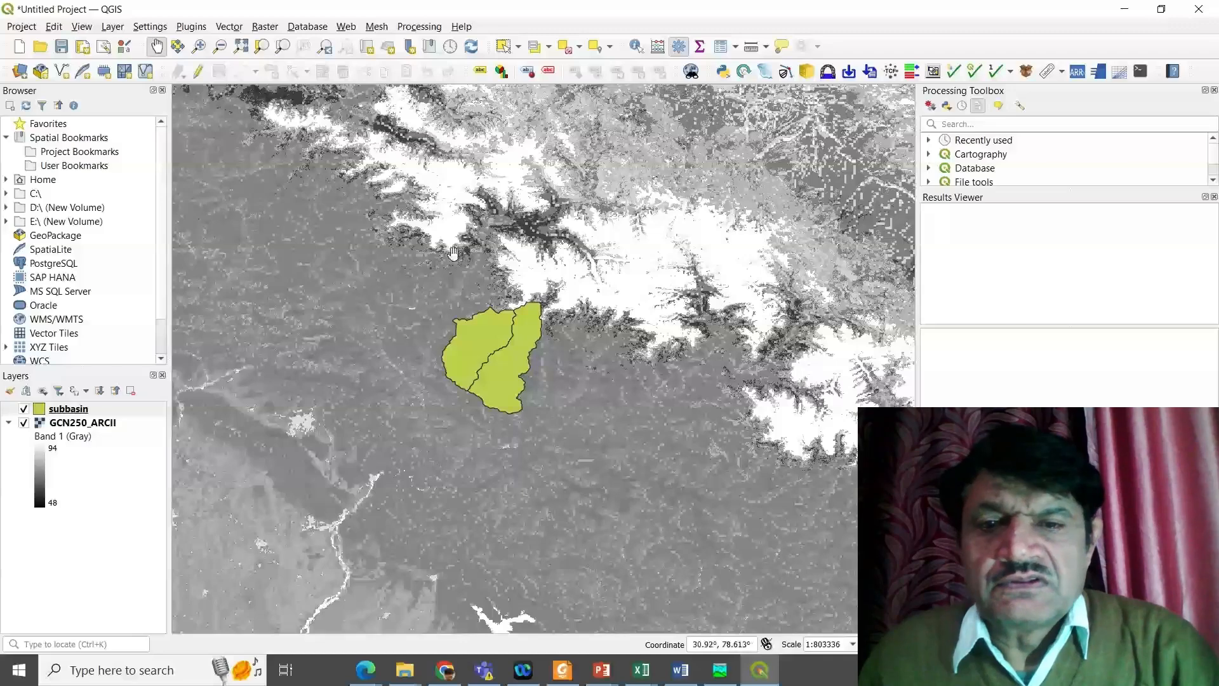
{"action": "left_click", "coordinate": [265, 26]}
{"action": "mouse_move", "coordinate": [330, 132]}
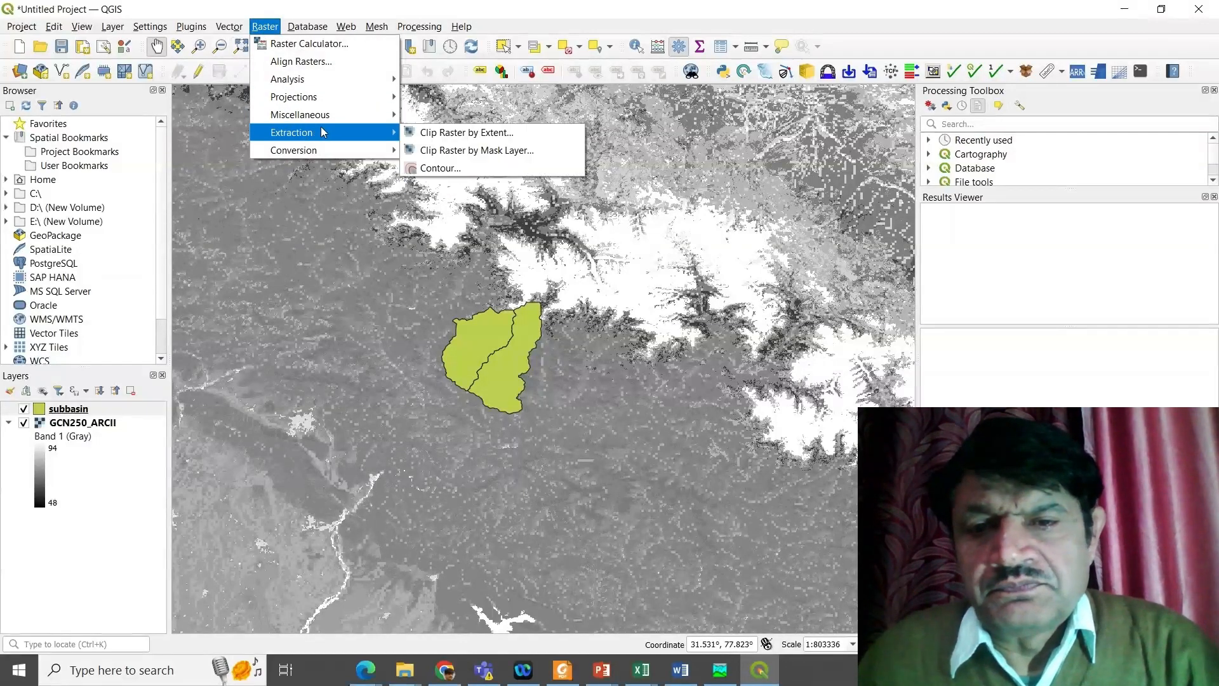
{"action": "left_click", "coordinate": [493, 154]}
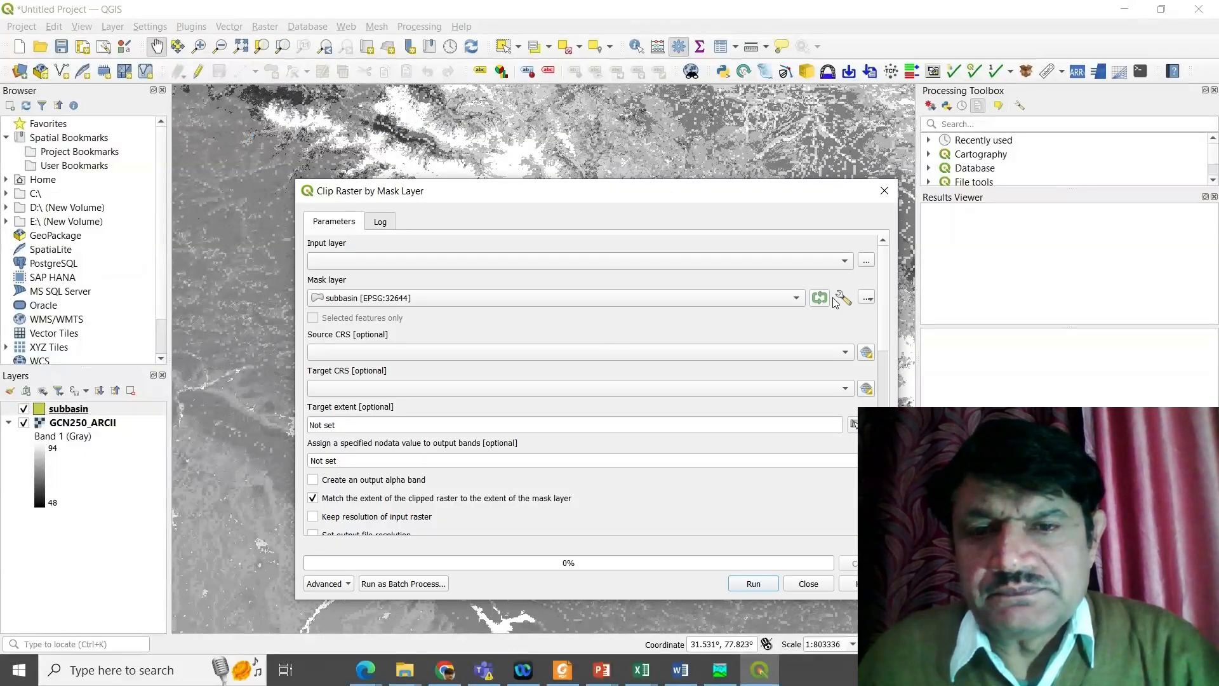
{"action": "left_click", "coordinate": [849, 260]}
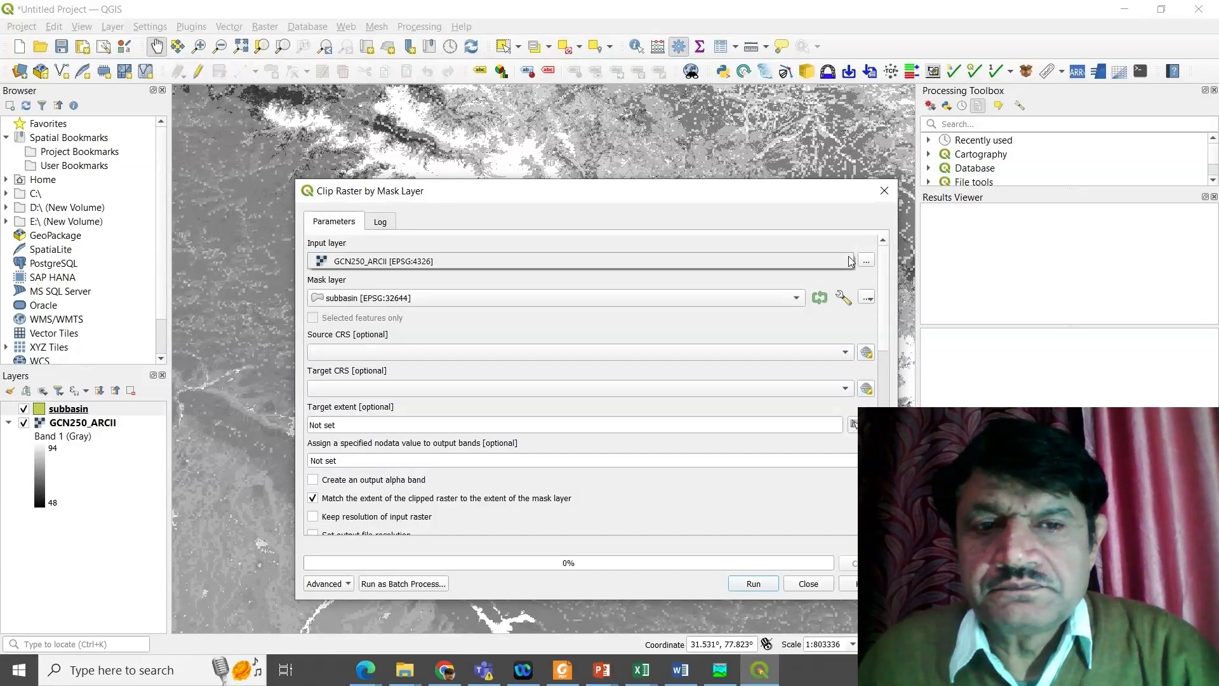
{"action": "left_click", "coordinate": [749, 260]}
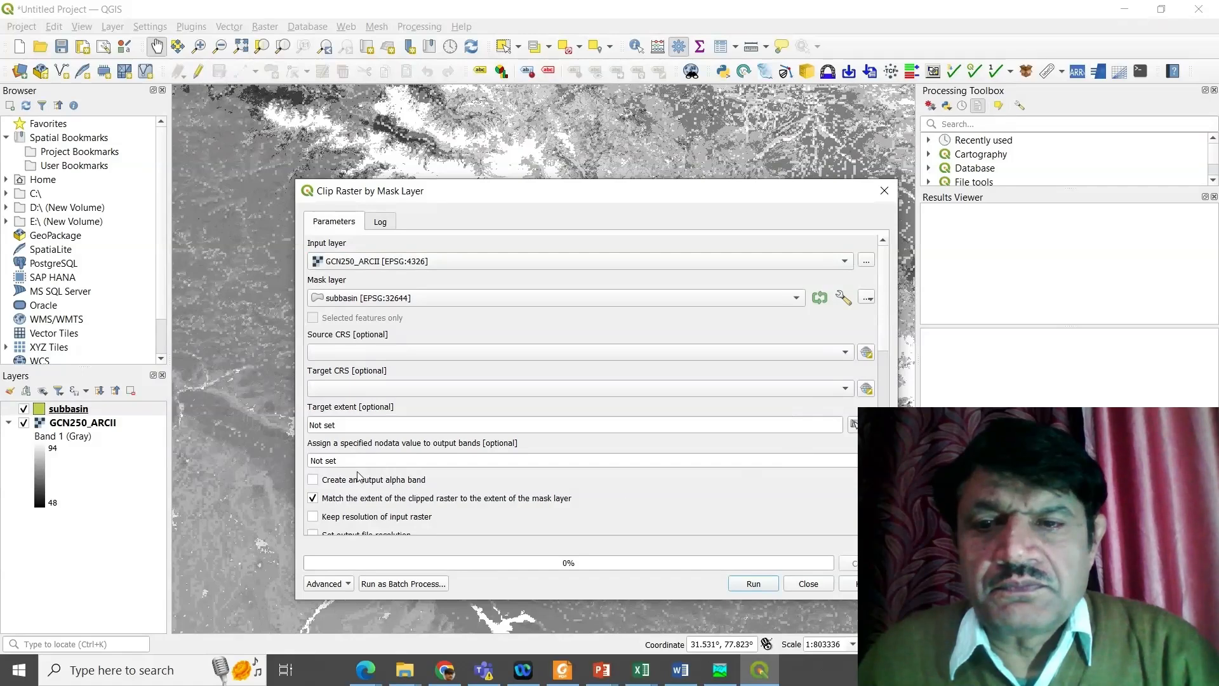
- Turn off matching the clipped raster's extent to the mask layer and run the clip to a temporary file
{"action": "left_click", "coordinate": [314, 499]}
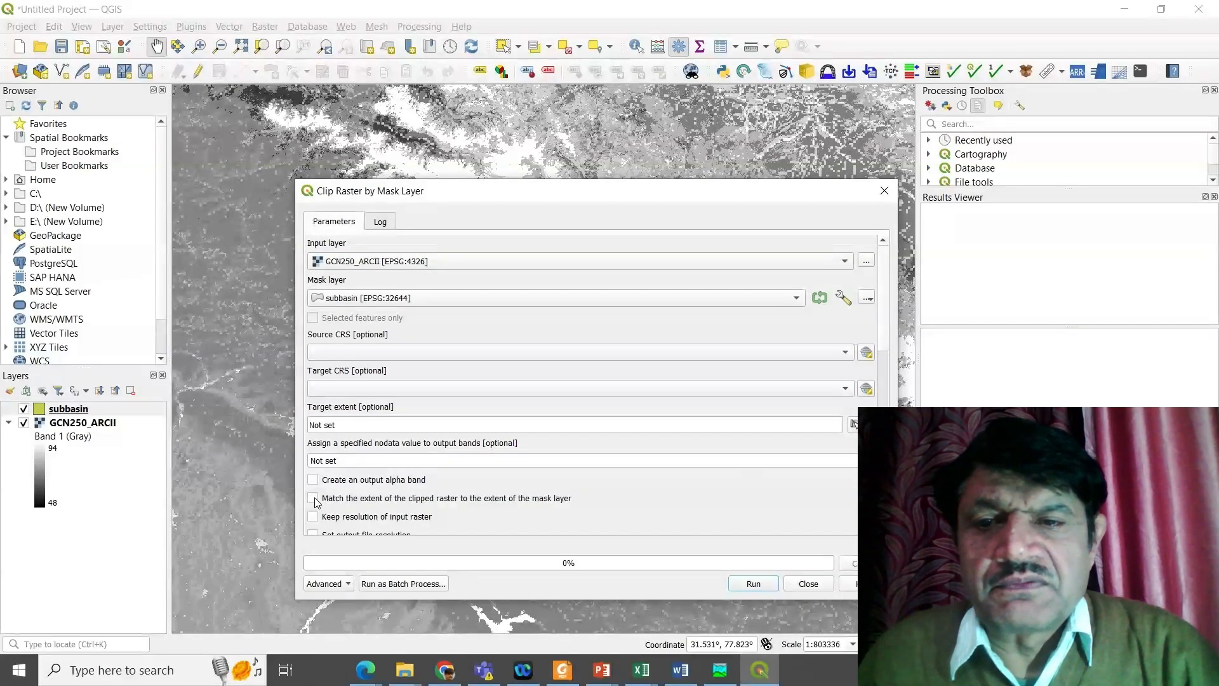
{"action": "scroll", "coordinate": [887, 341], "scroll_direction": "down", "scroll_amount": 7}
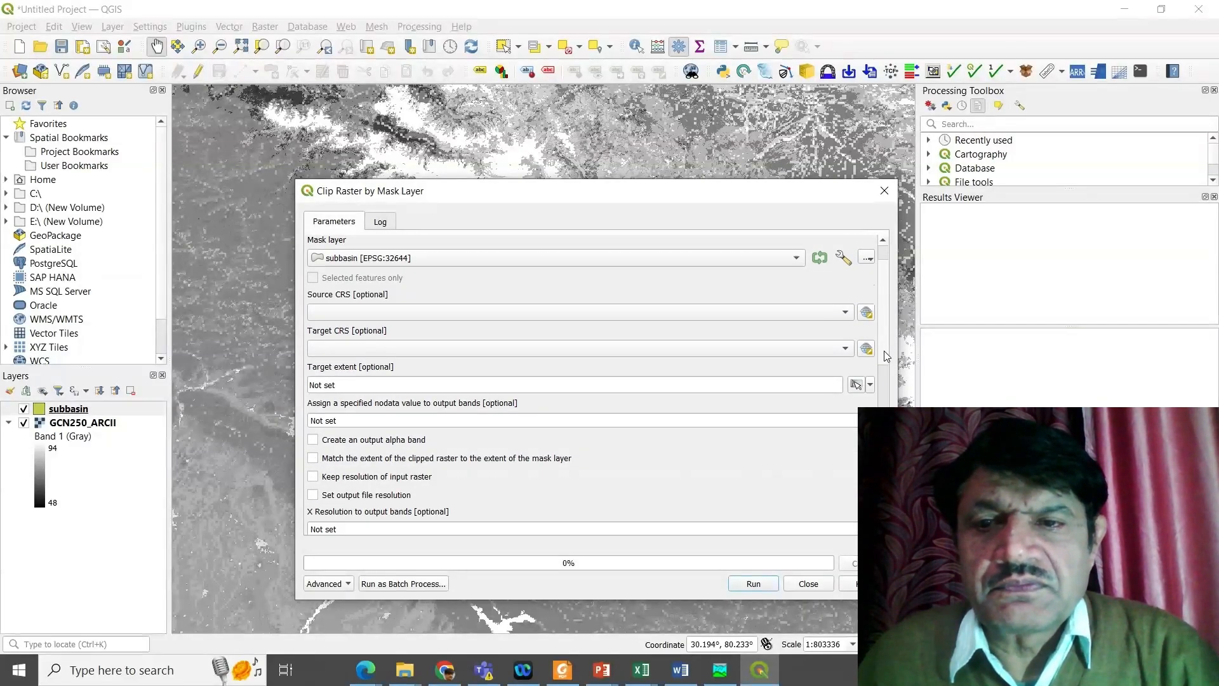
{"action": "scroll", "coordinate": [590, 381], "scroll_direction": "down", "scroll_amount": 8}
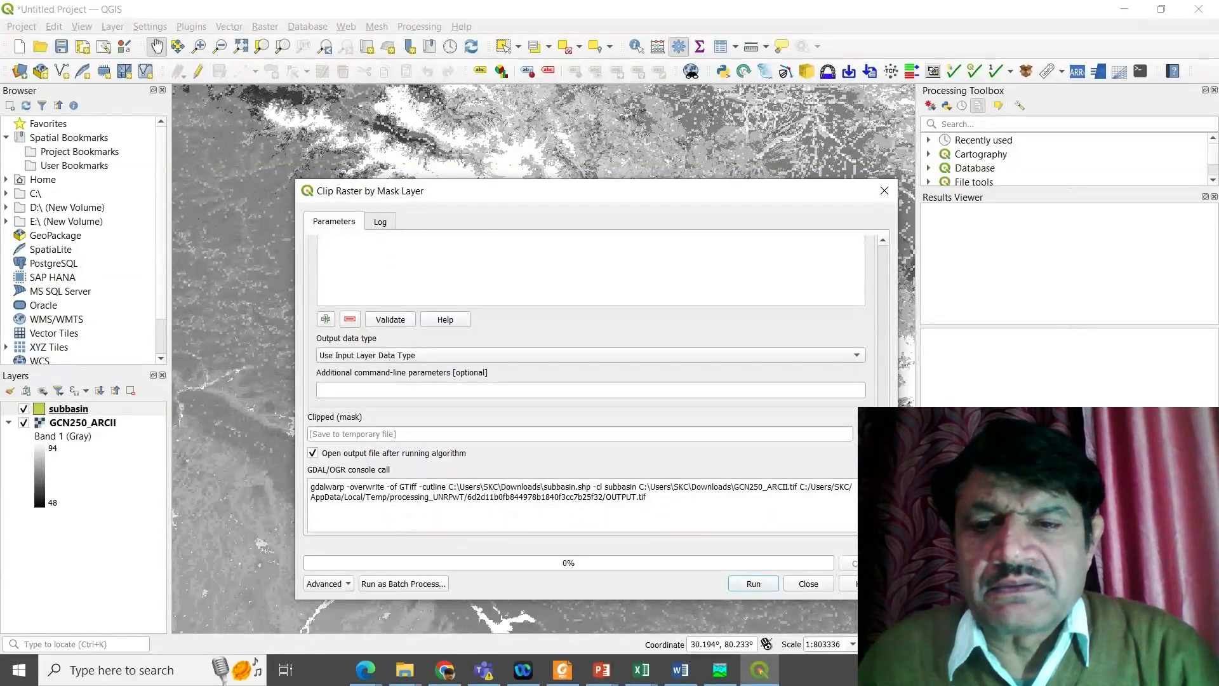
{"action": "left_click", "coordinate": [754, 583]}
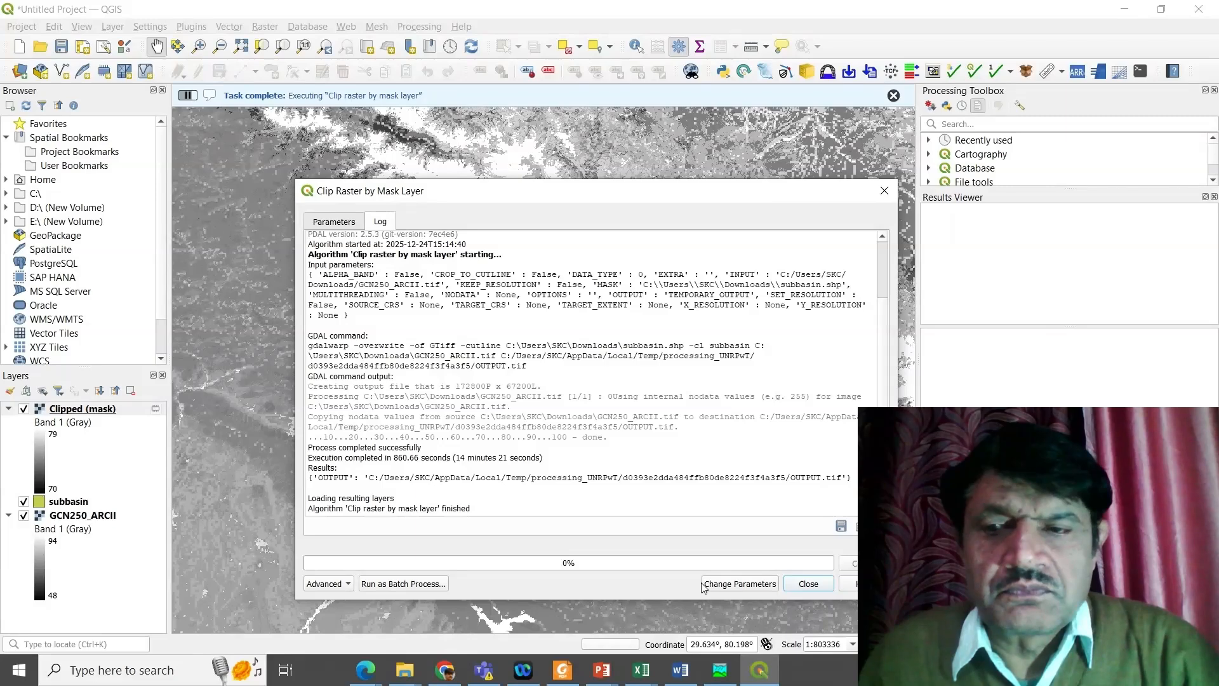
{"action": "left_click", "coordinate": [809, 583]}
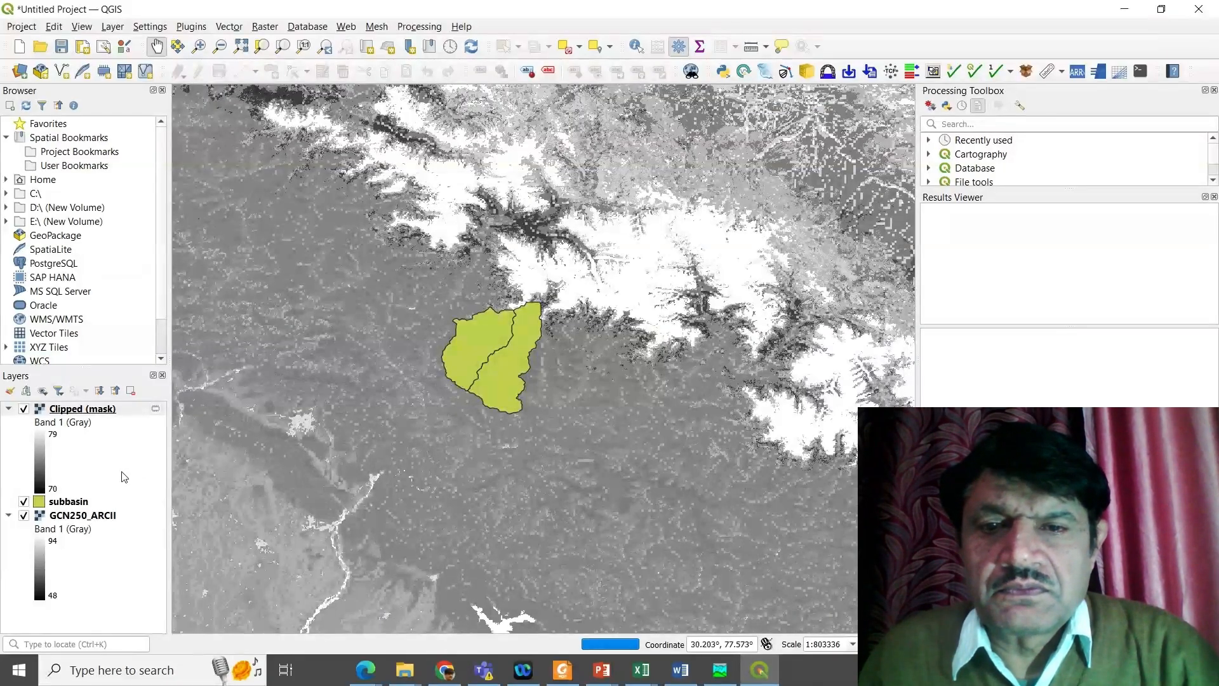
- Hide the GCN250_ARCII and subbasin layers so that only the Clipped (mask) raster is displayed
{"action": "left_click", "coordinate": [26, 518]}
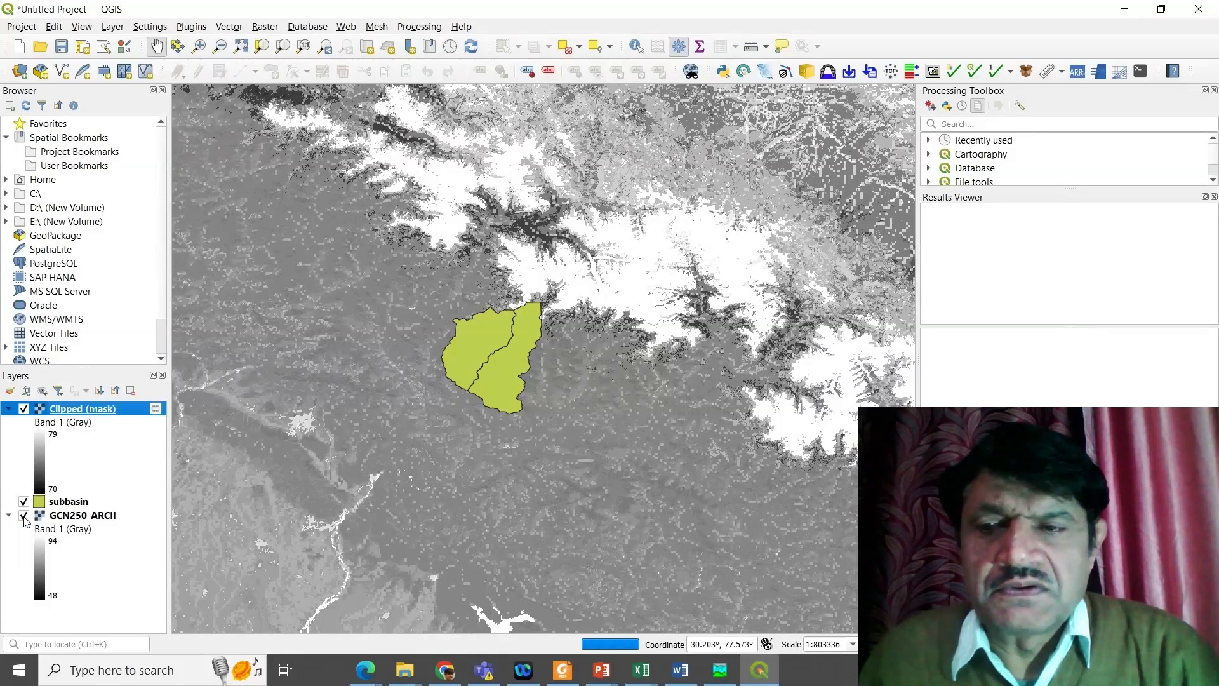
{"action": "left_click", "coordinate": [24, 502]}
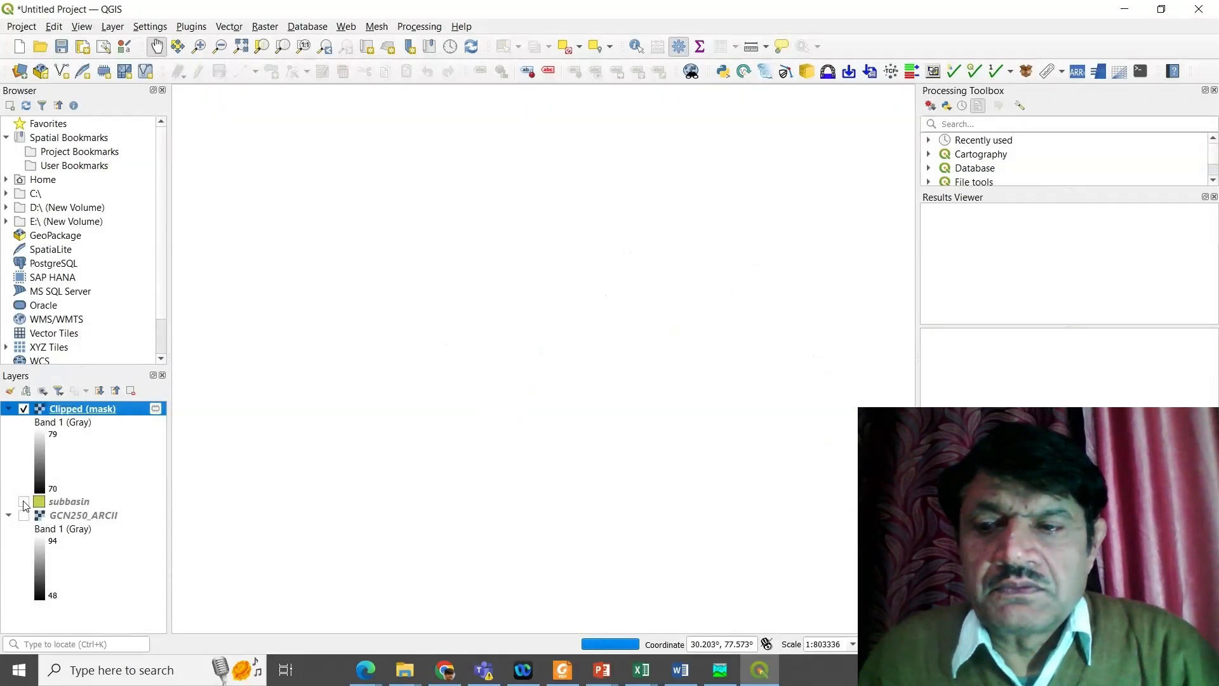
{"action": "left_click", "coordinate": [25, 410]}
{"action": "left_click", "coordinate": [25, 409]}
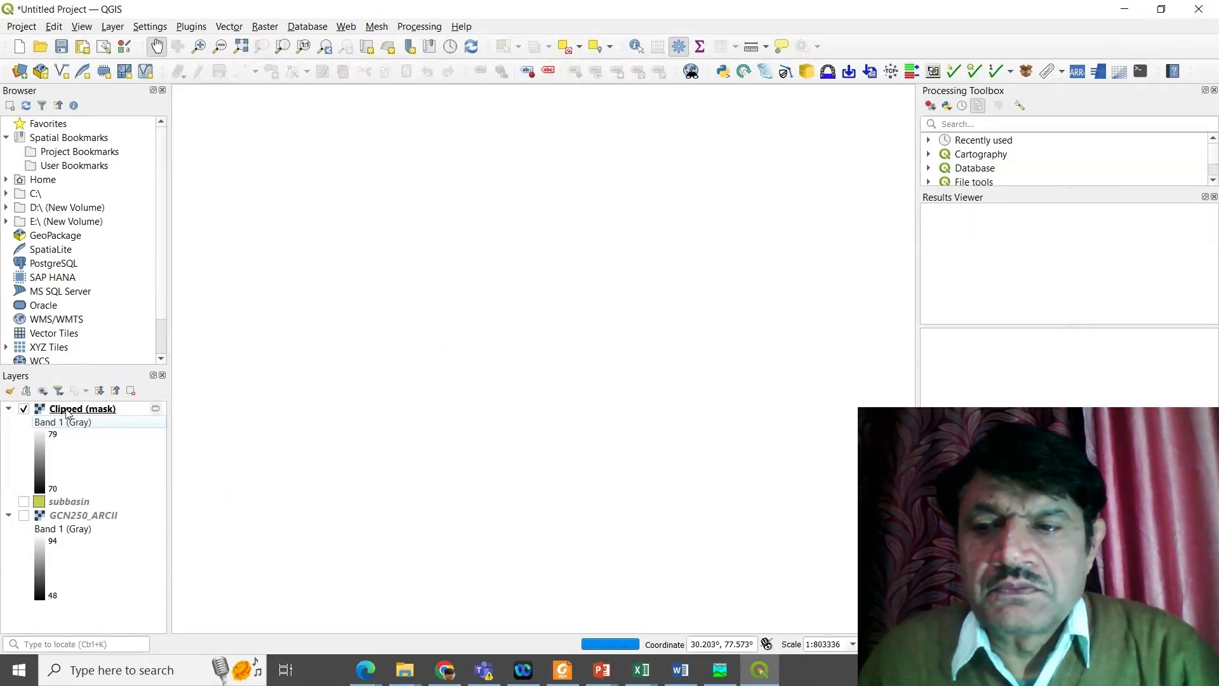
{"action": "left_click", "coordinate": [68, 410]}
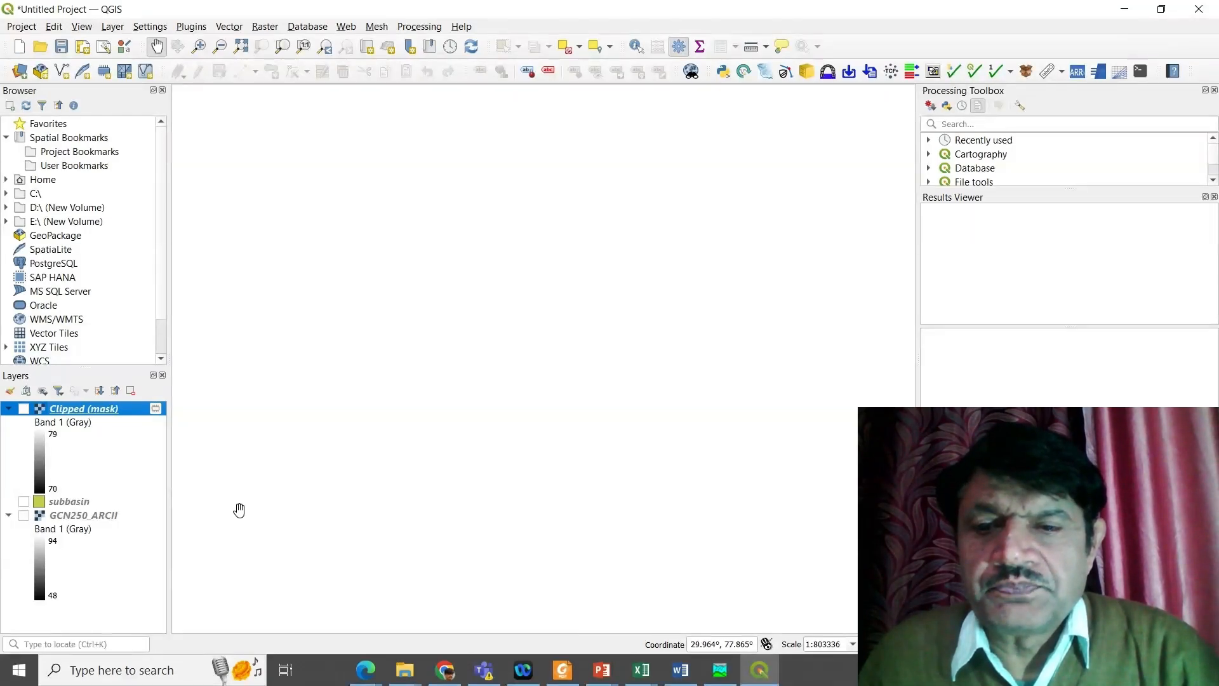
{"action": "left_click", "coordinate": [24, 409]}
{"action": "left_click", "coordinate": [24, 409]}
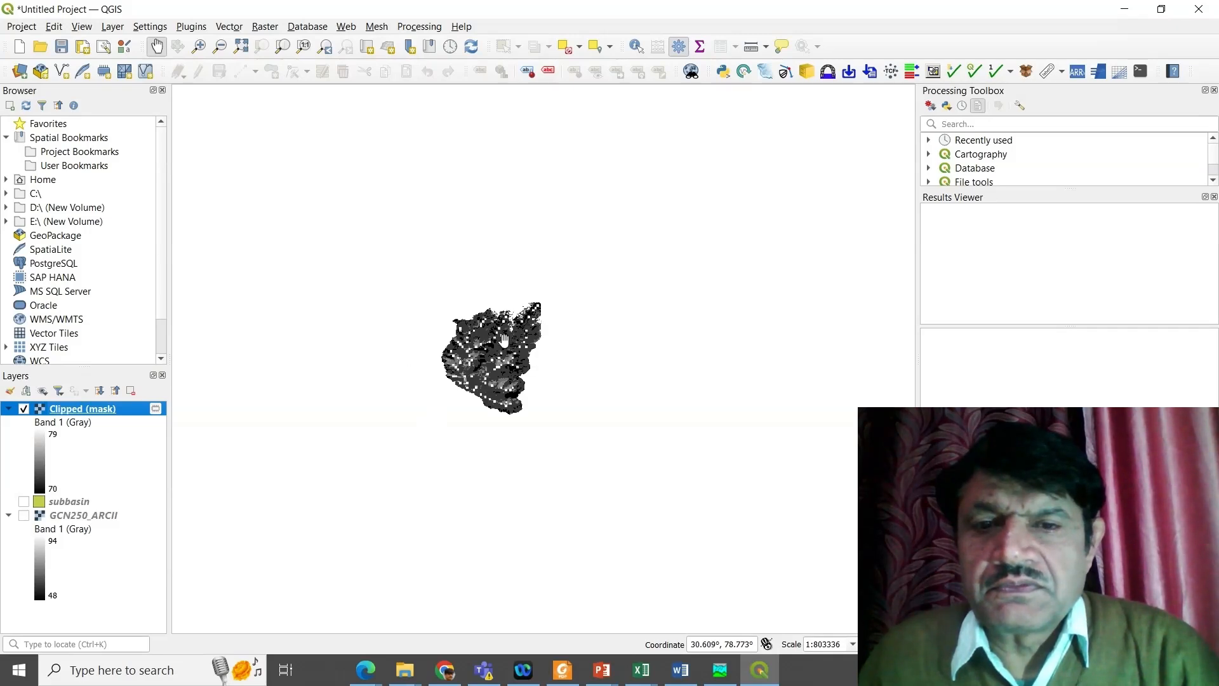
- Compare the Clipped (mask) raster with the surrounding GCN250_ARCII raster by briefly showing the full raster beneath it
{"action": "scroll", "coordinate": [503, 338], "scroll_direction": "up", "scroll_amount": 1}
{"action": "scroll", "coordinate": [503, 339], "scroll_direction": "up", "scroll_amount": 1}
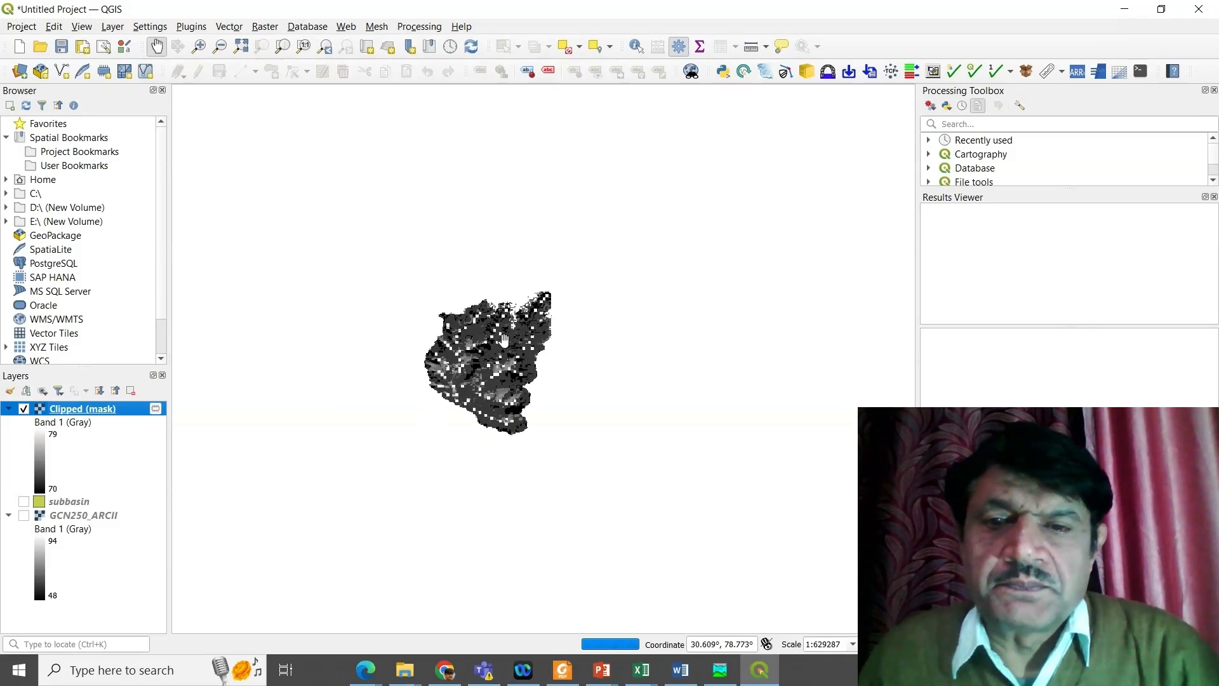
{"action": "scroll", "coordinate": [504, 338], "scroll_direction": "up", "scroll_amount": 1}
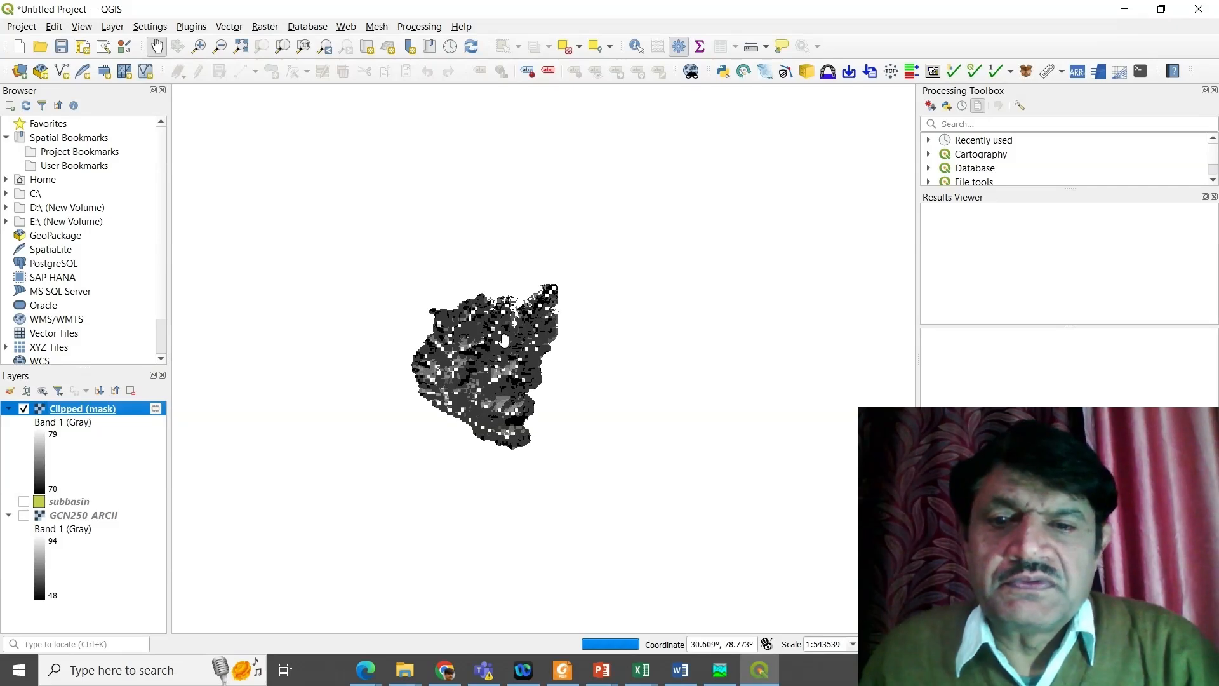
{"action": "scroll", "coordinate": [475, 343], "scroll_direction": "up", "scroll_amount": 1}
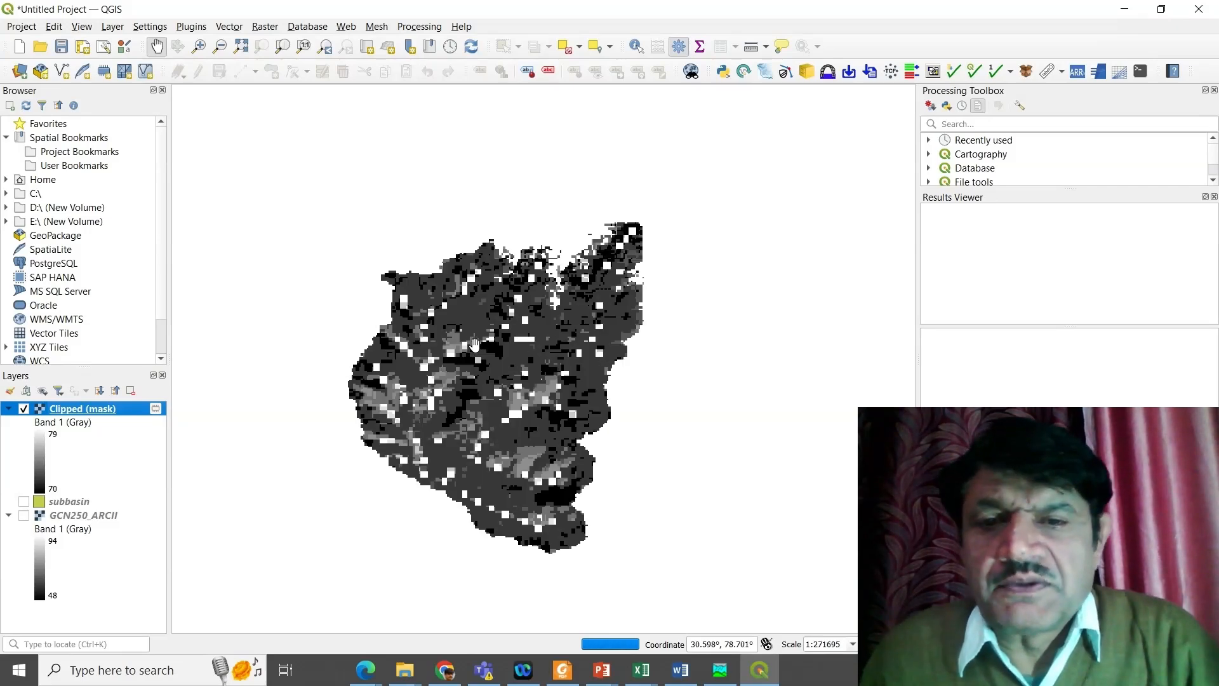
{"action": "left_click", "coordinate": [25, 515]}
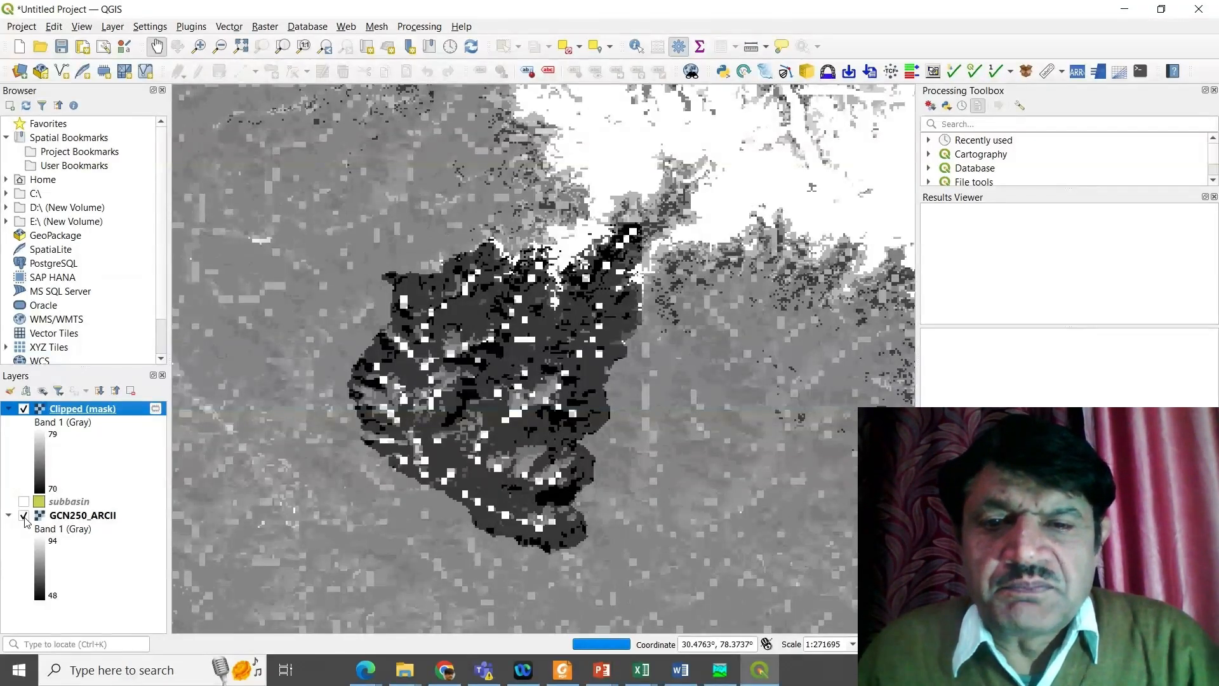
{"action": "left_click", "coordinate": [24, 515]}
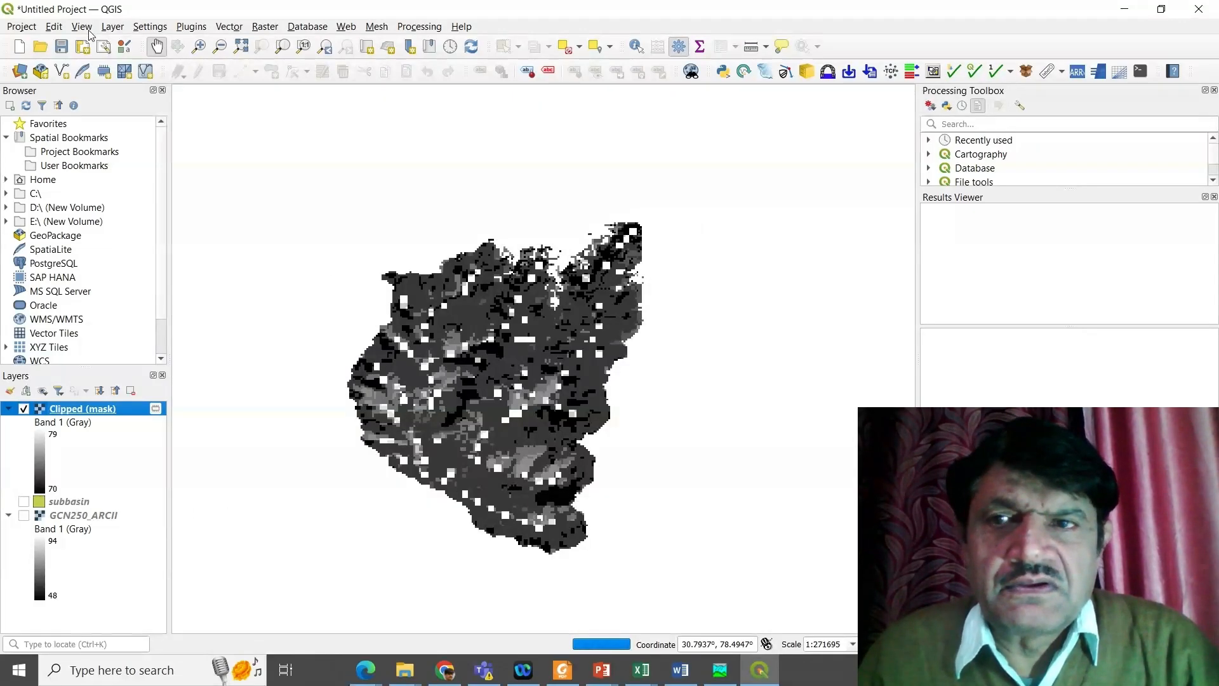
- Identify the Clipped (mask) curve number at two points in the central and southern parts of the basin
{"action": "key", "text": "alt+l"}
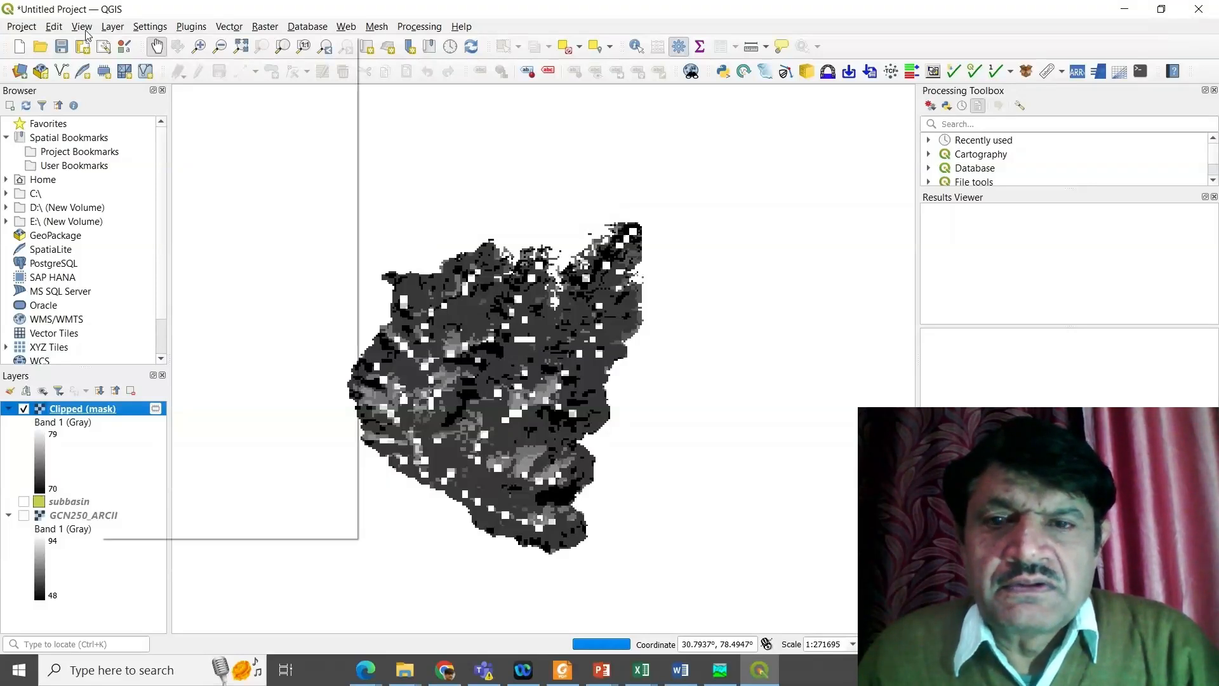
{"action": "key", "text": "Escape"}
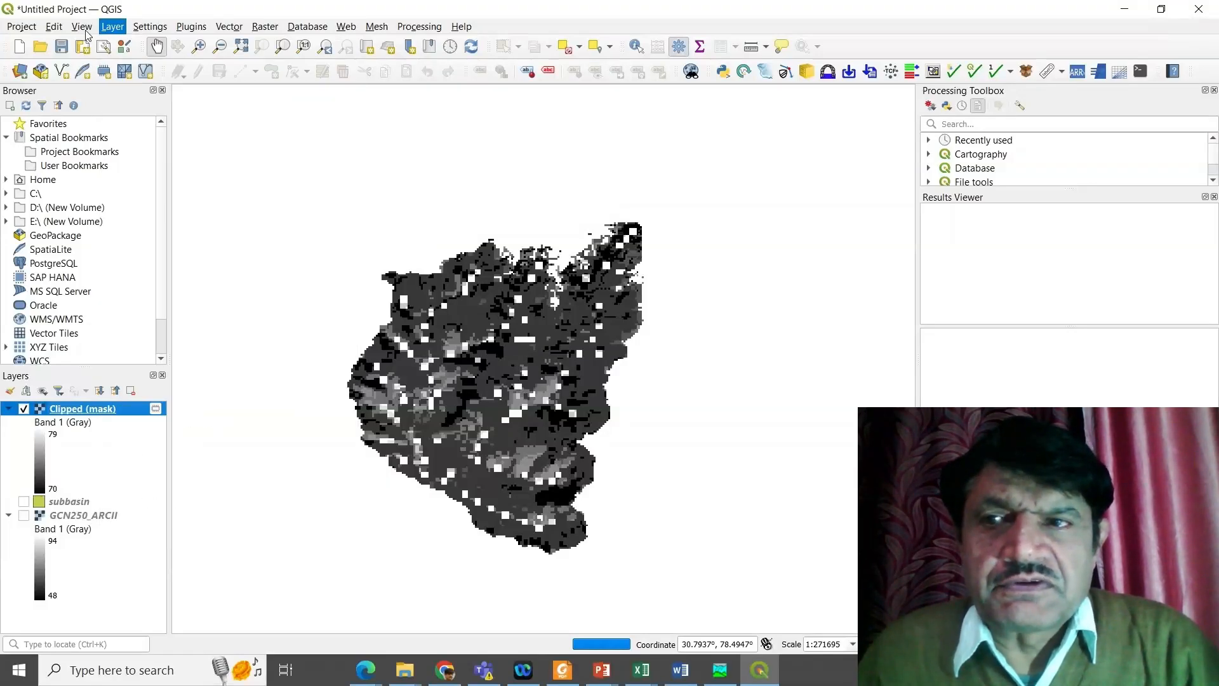
{"action": "left_click", "coordinate": [87, 35]}
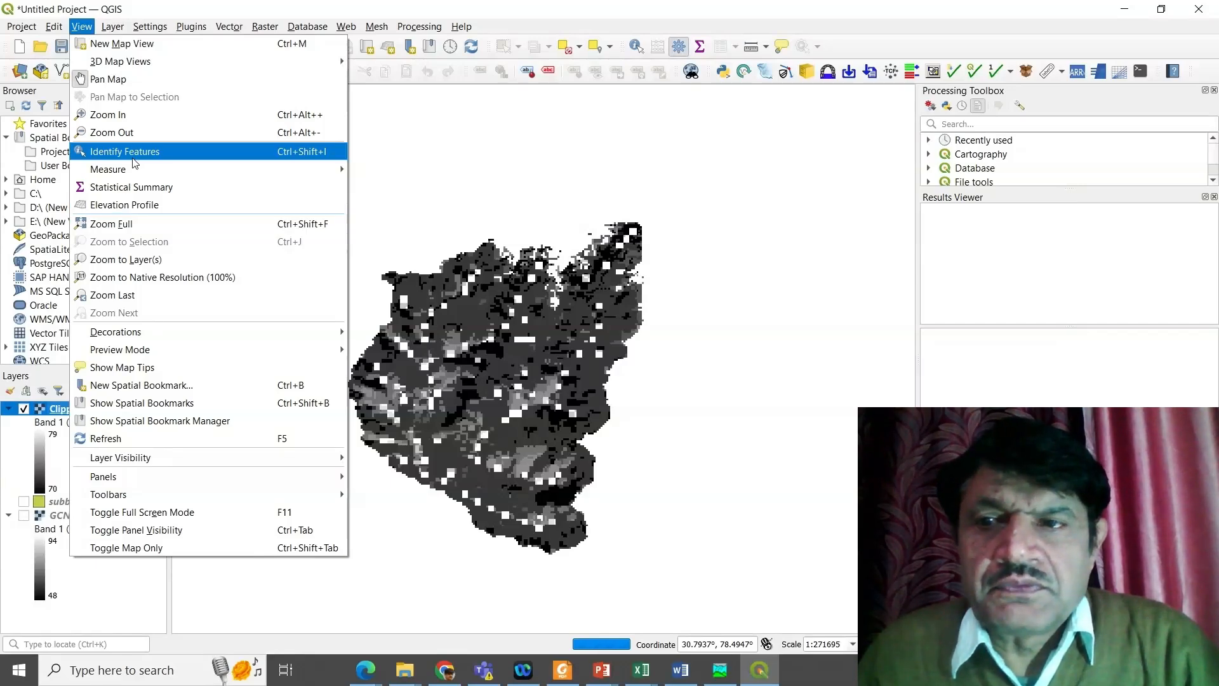
{"action": "left_click", "coordinate": [135, 163]}
{"action": "left_click", "coordinate": [537, 379]}
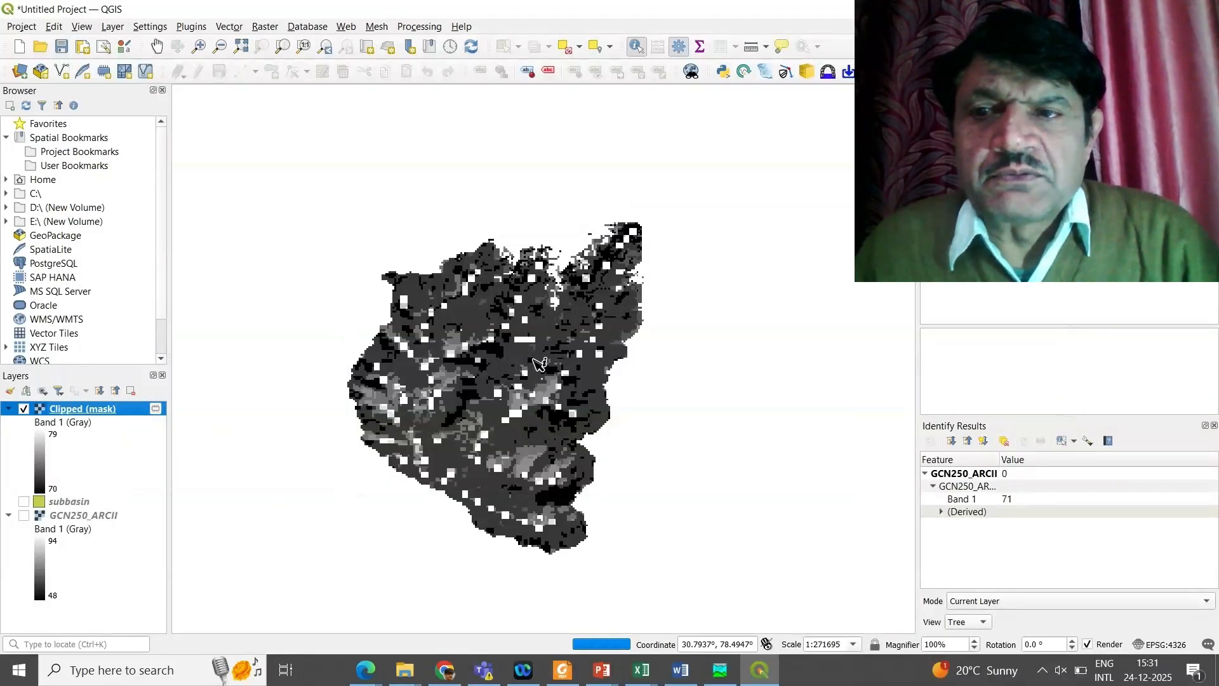
{"action": "left_click", "coordinate": [523, 452]}
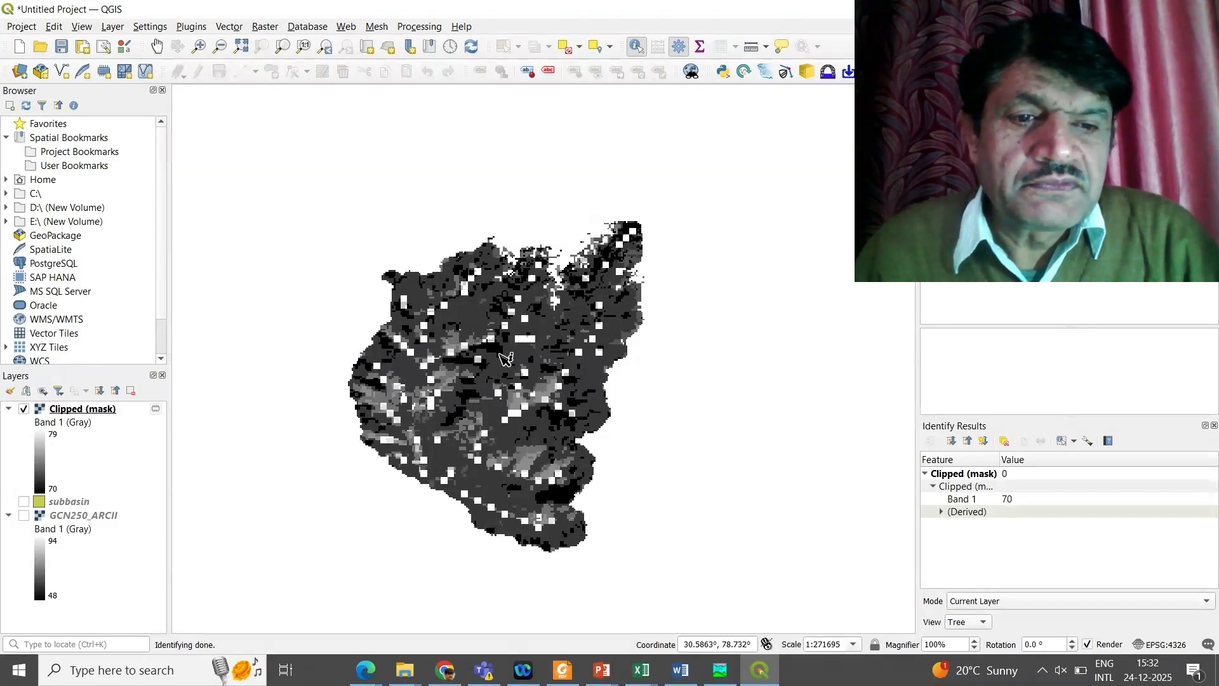
- Identify one more Clipped (mask) point in the northern basin and polygonize the raster's Band 1 with field DN to a temporary file
{"action": "left_click", "coordinate": [476, 319]}
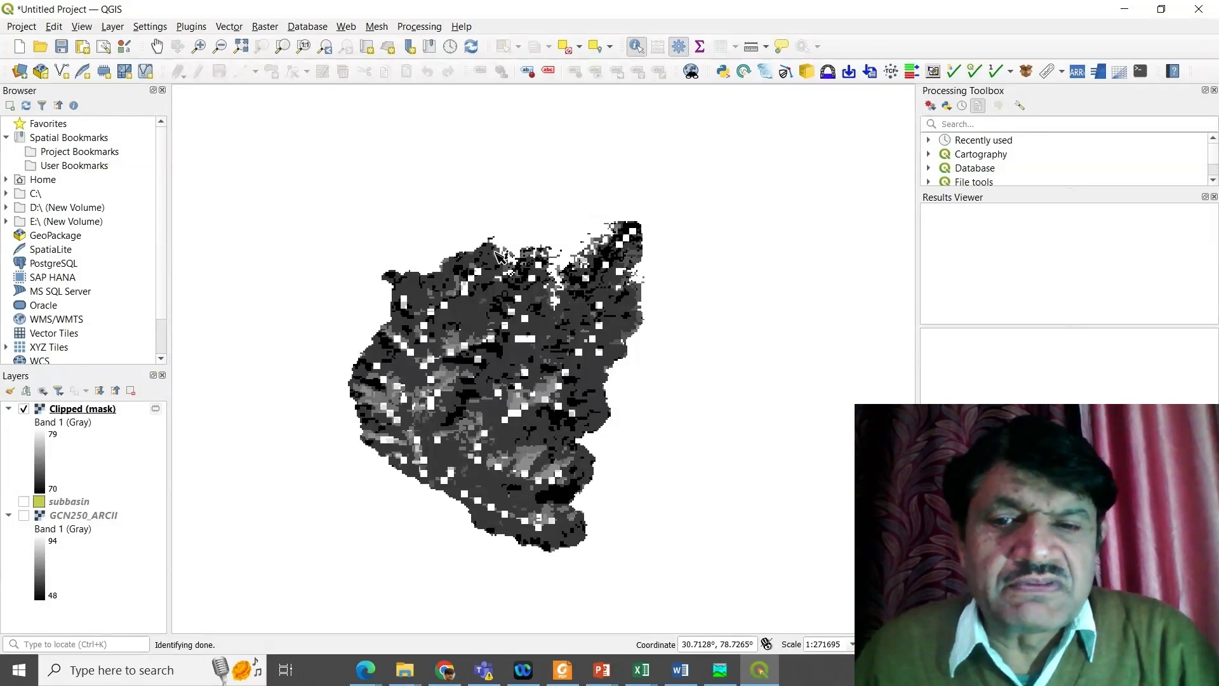
{"action": "left_click", "coordinate": [272, 30]}
{"action": "mouse_move", "coordinate": [374, 150]}
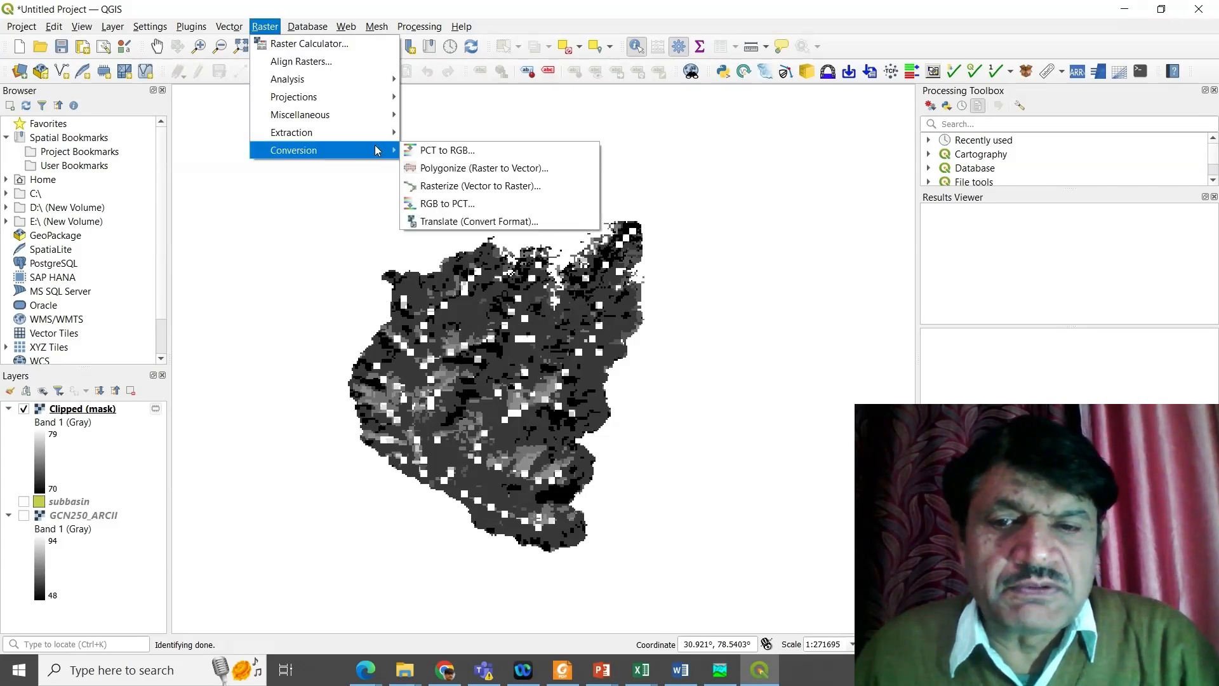
{"action": "left_click", "coordinate": [456, 168]}
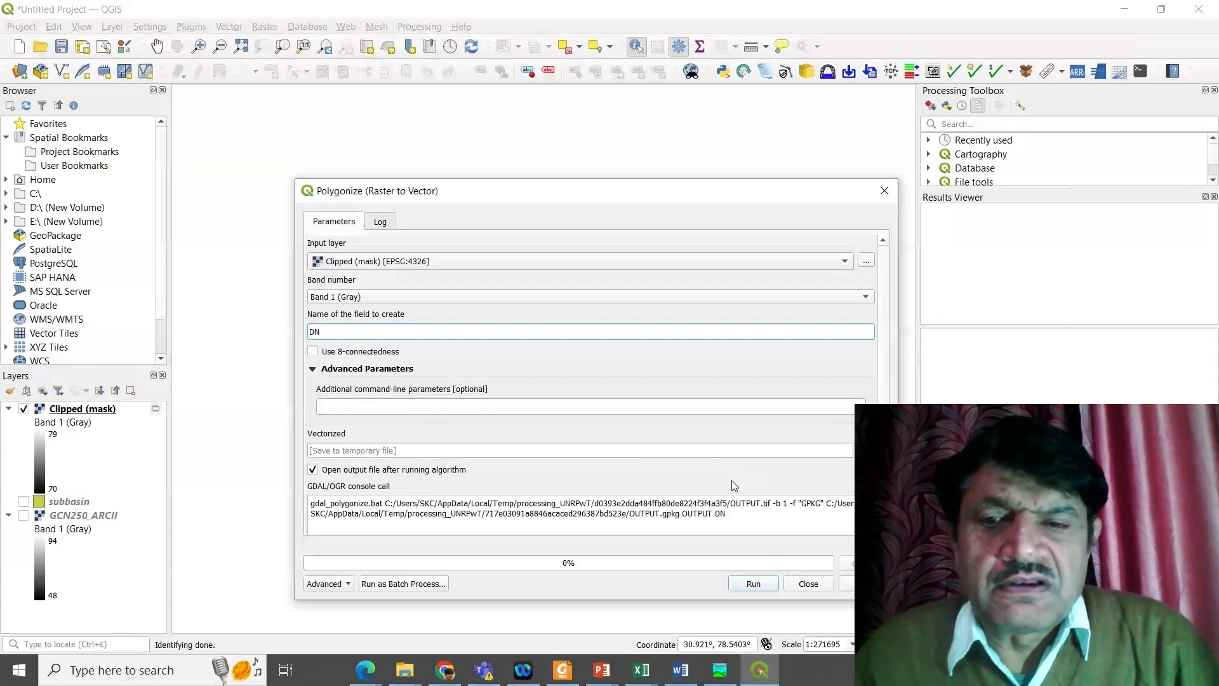
{"action": "left_click", "coordinate": [754, 583]}
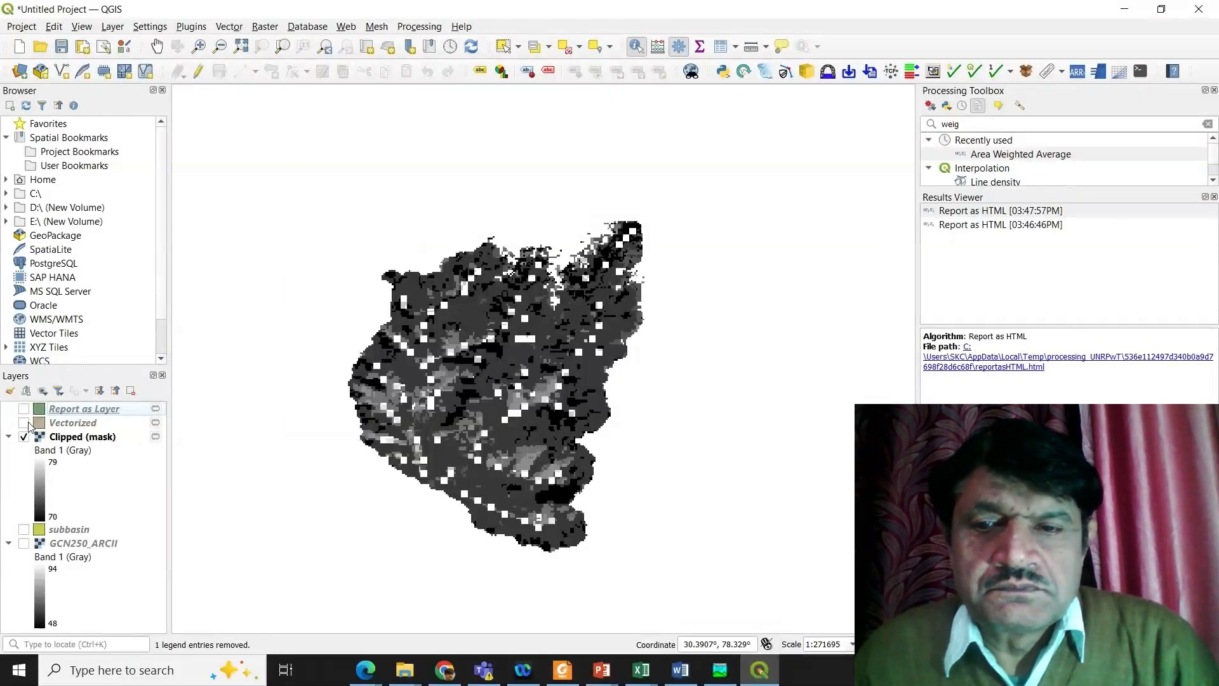
- Show the Vectorized and Report as Layer layers and set subbasin as the input layer of the Area Weighted Average tool
{"action": "left_click", "coordinate": [25, 423]}
{"action": "left_click", "coordinate": [25, 409]}
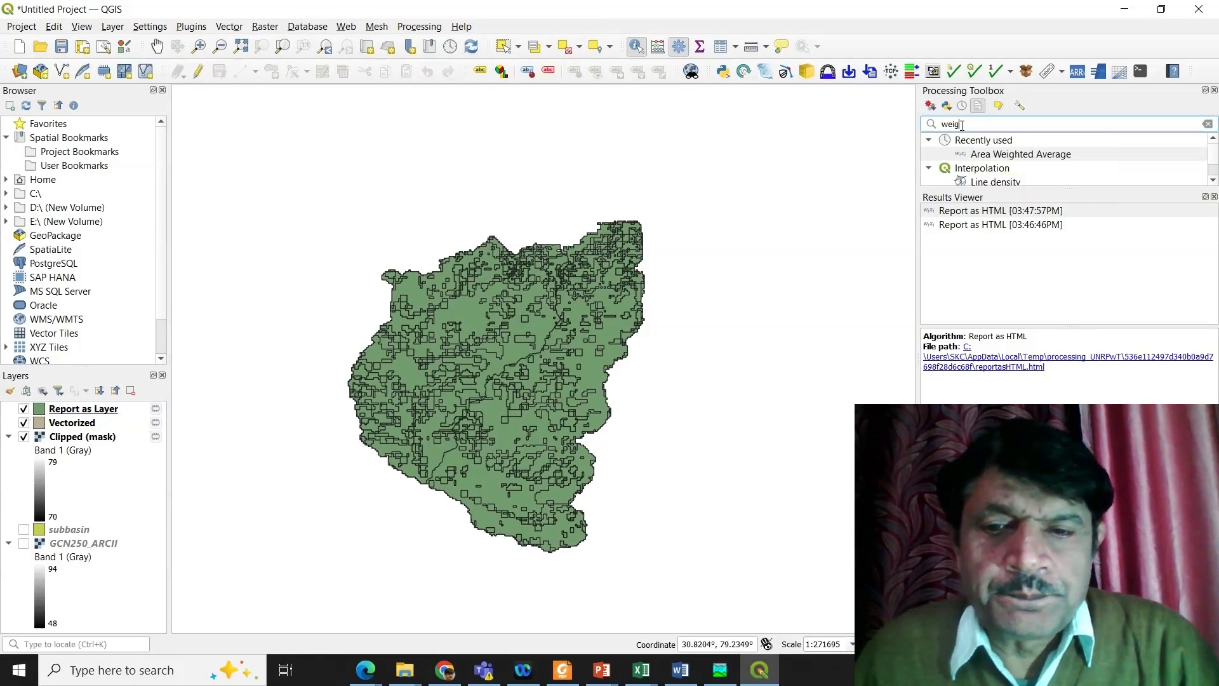
{"action": "double_click", "coordinate": [978, 155]}
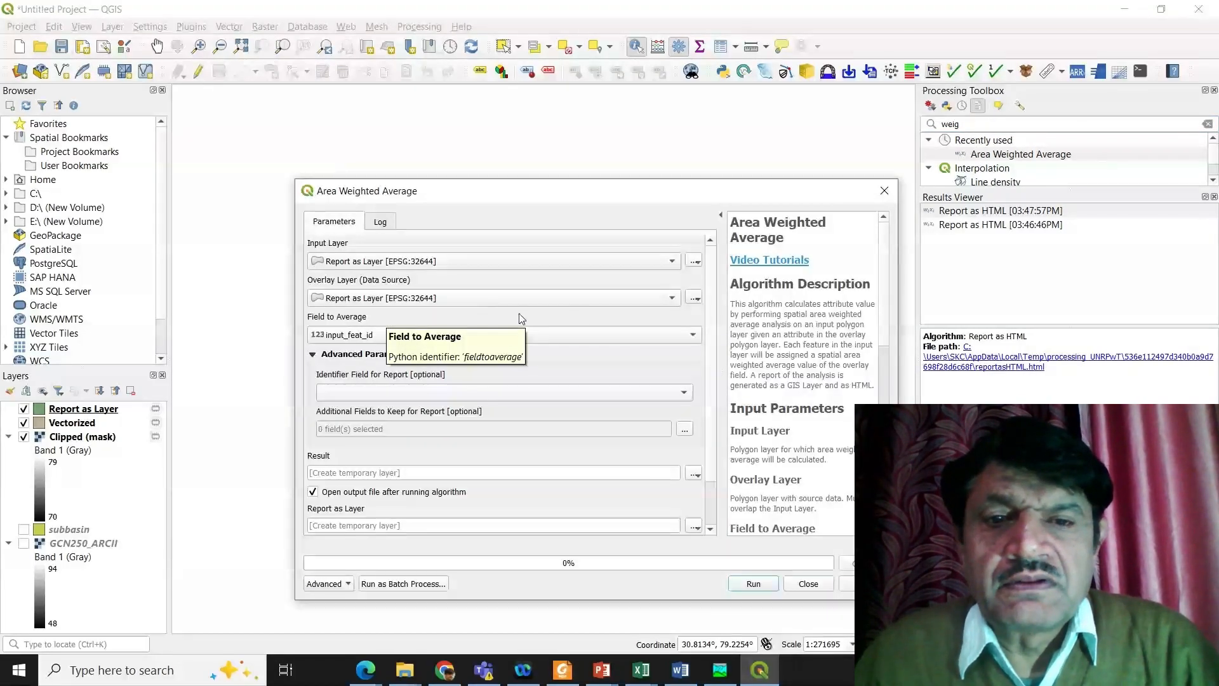
{"action": "left_click", "coordinate": [674, 262]}
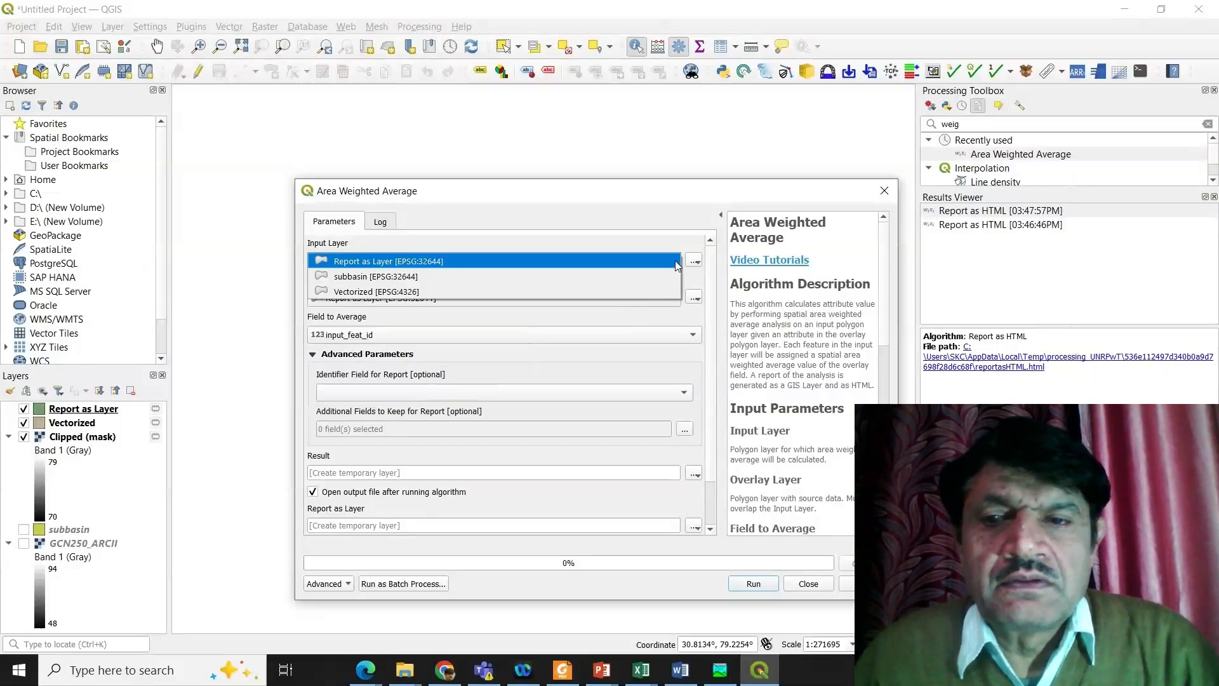
{"action": "left_click", "coordinate": [676, 262]}
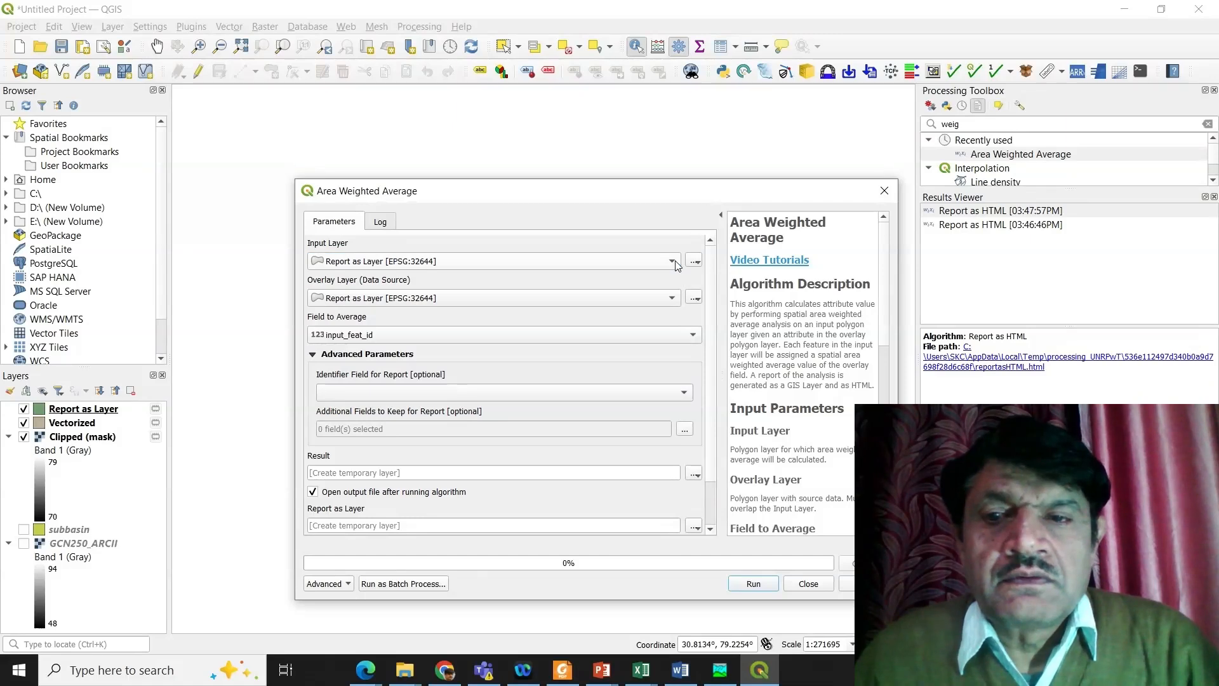
{"action": "left_click", "coordinate": [676, 262]}
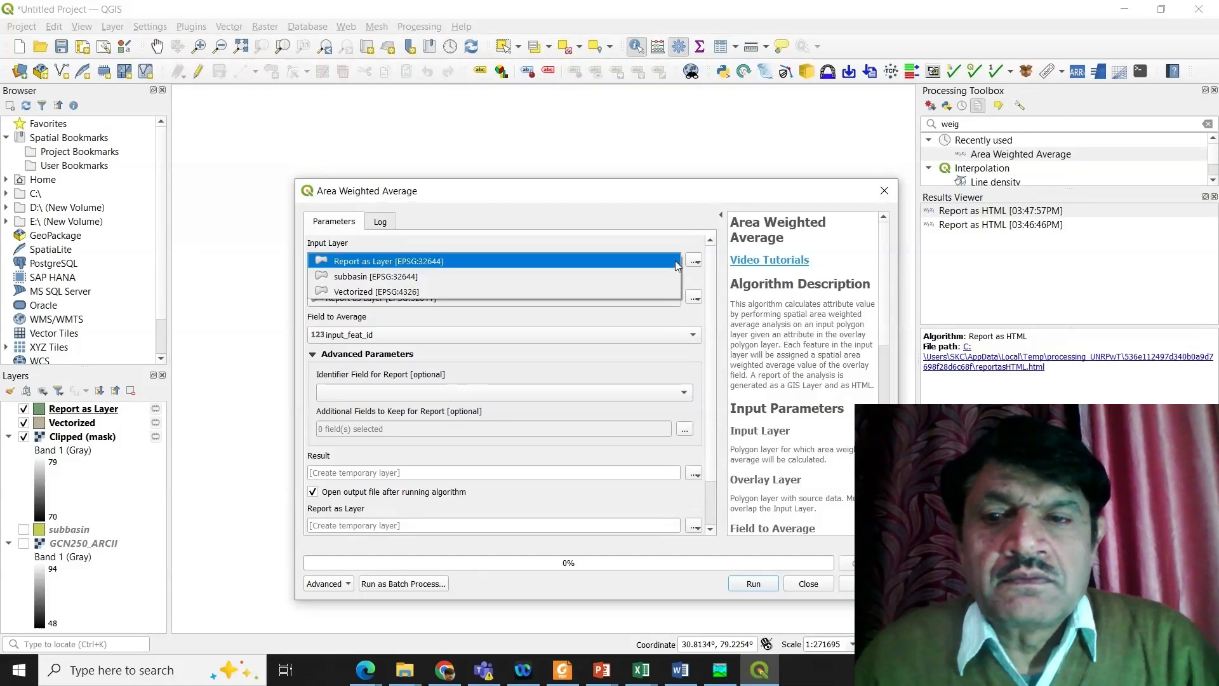
{"action": "left_click", "coordinate": [413, 277]}
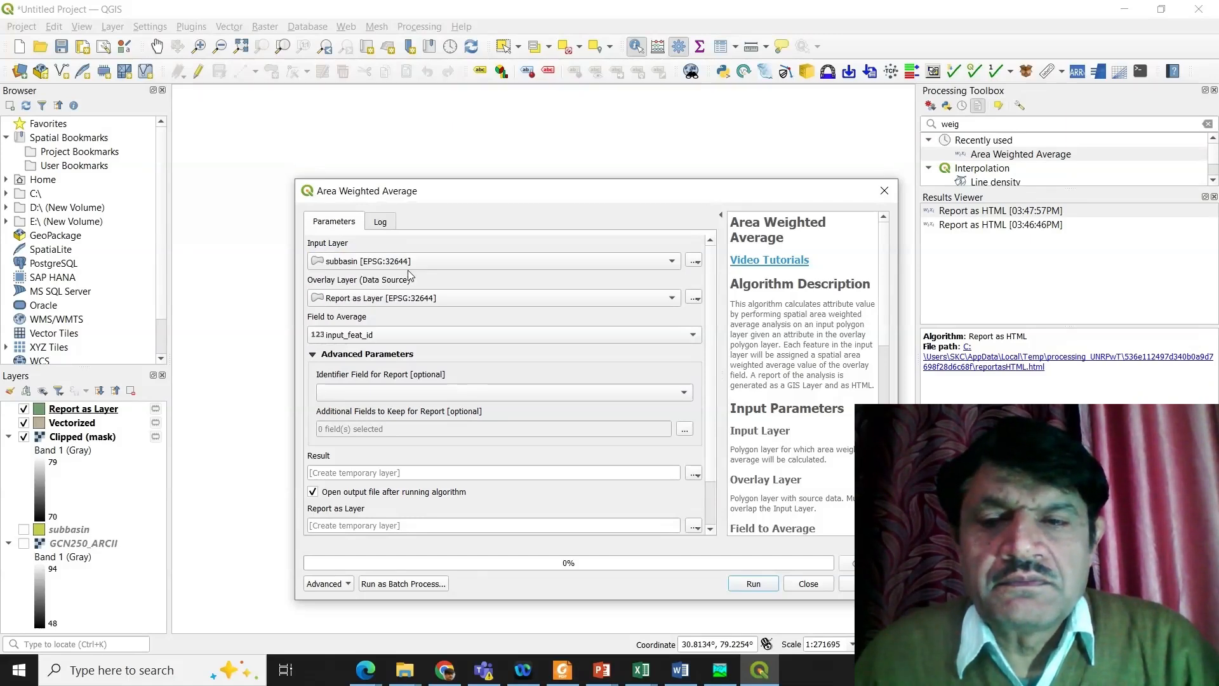
- Run the area weighted average with Vectorized as the overlay layer and DN as the field to average, creating temporary layers
{"action": "left_click", "coordinate": [672, 301]}
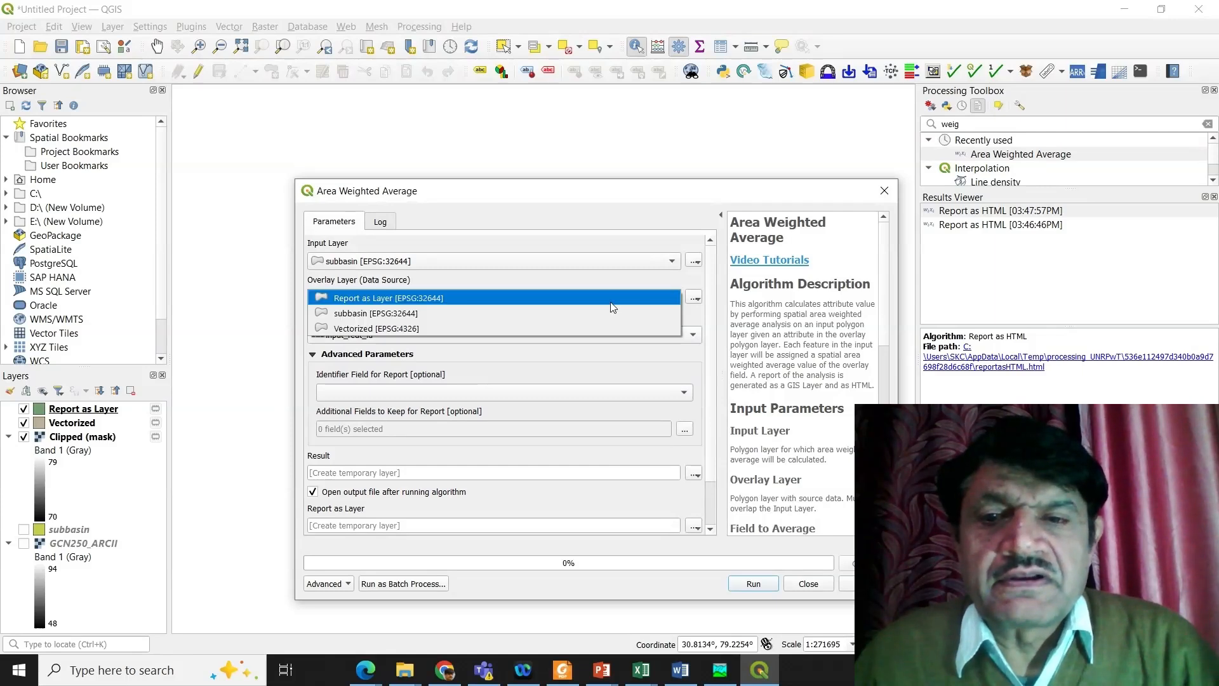
{"action": "left_click", "coordinate": [480, 328]}
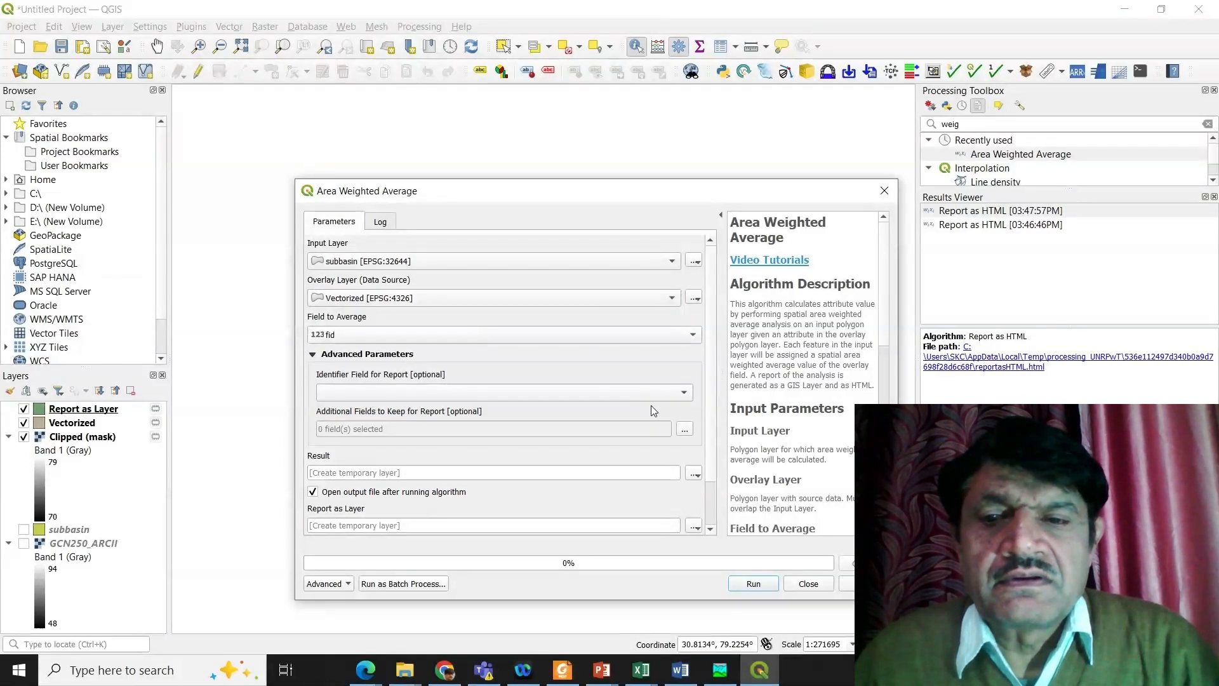
{"action": "left_click", "coordinate": [692, 337]}
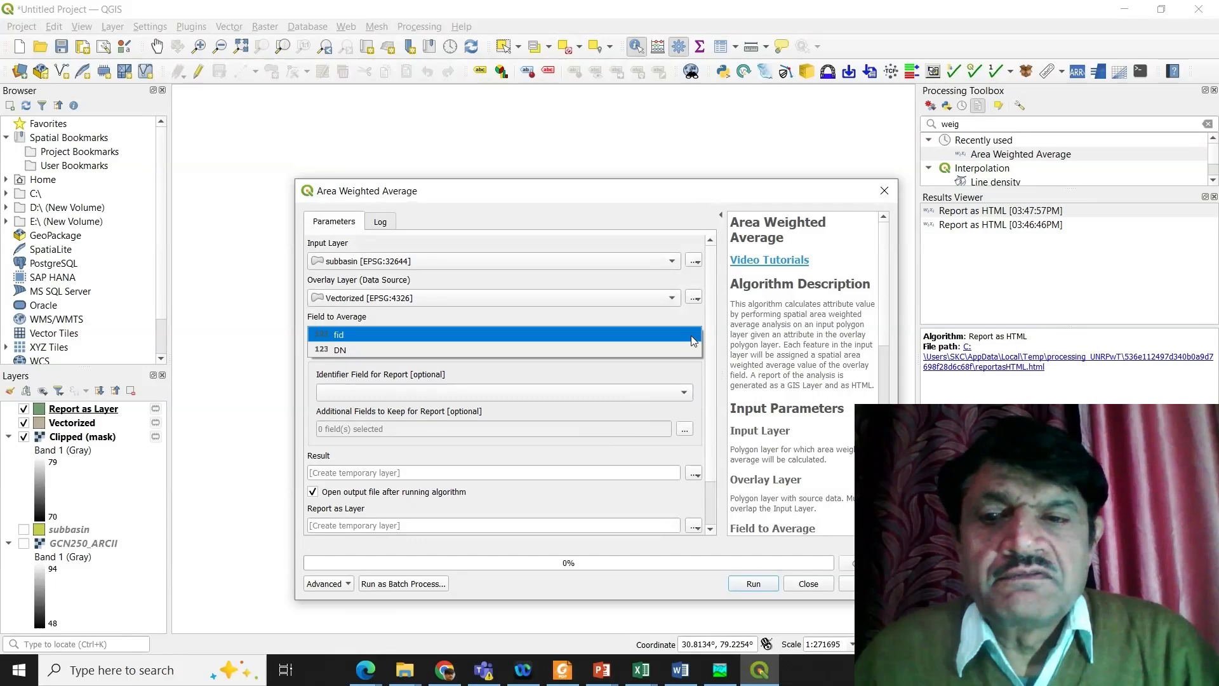
{"action": "left_click", "coordinate": [357, 346]}
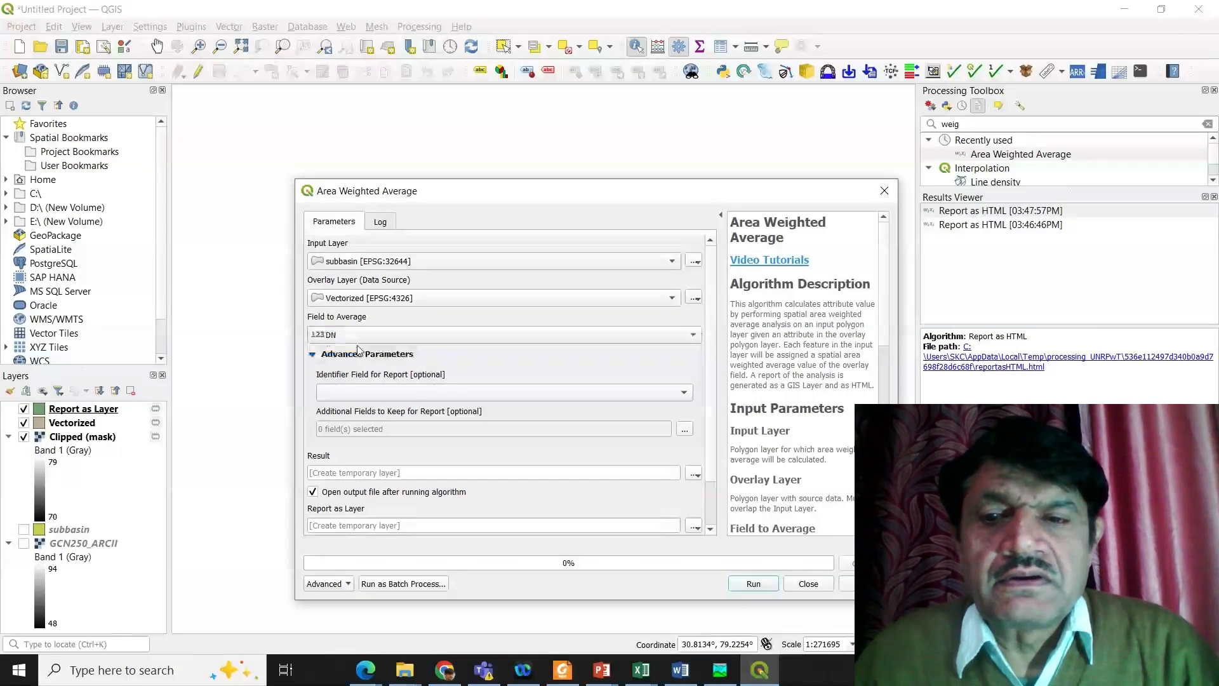
{"action": "left_click", "coordinate": [759, 583]}
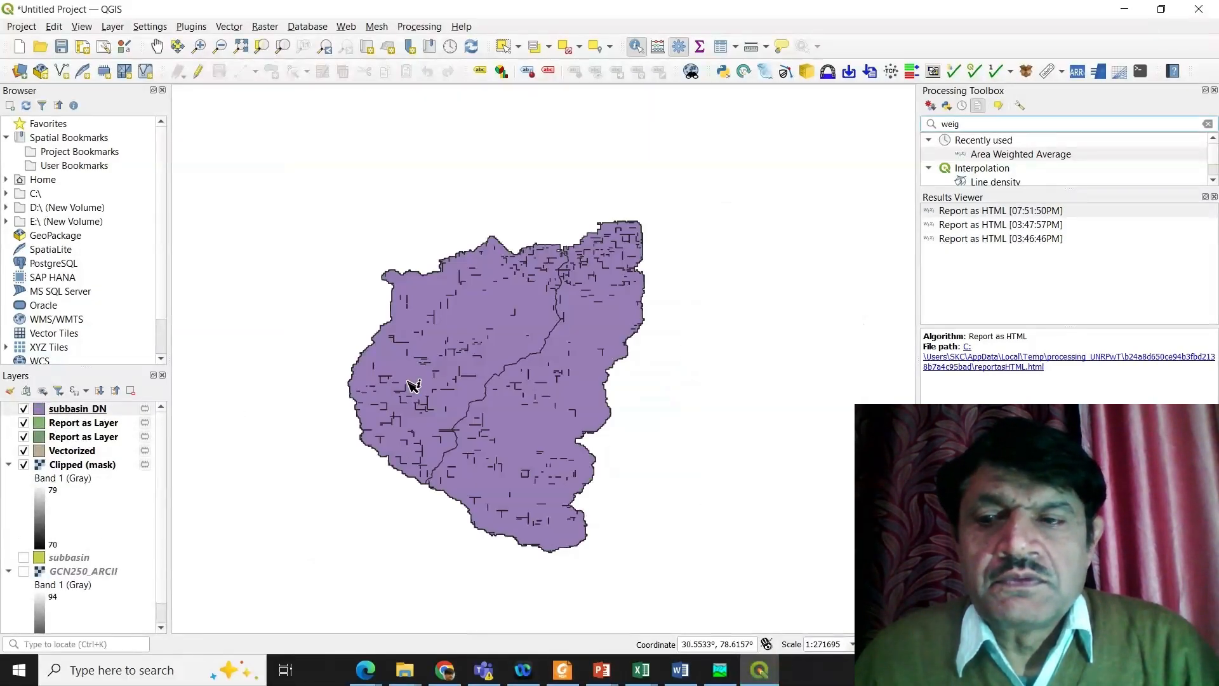
- Identify the western and eastern subbasins of subbasin_DN to read each weighted curve number, and recheck the western one
{"action": "left_click", "coordinate": [485, 326]}
{"action": "scroll", "coordinate": [955, 533], "scroll_direction": "down", "scroll_amount": 5}
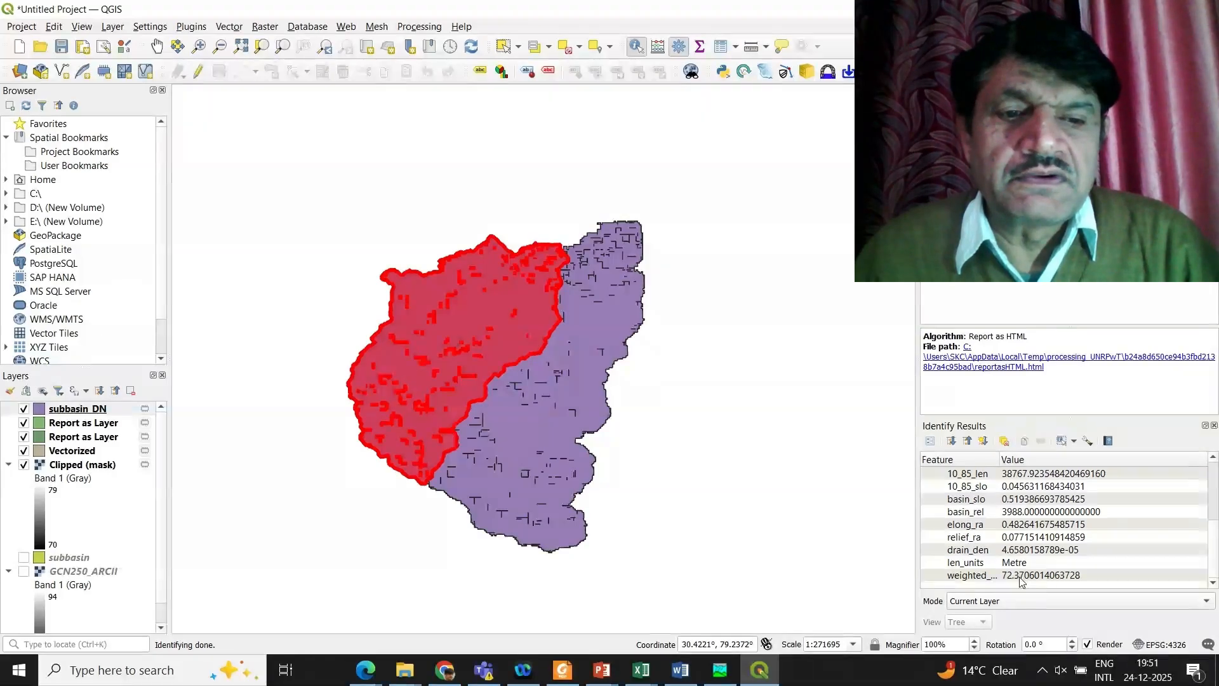
{"action": "left_click", "coordinate": [592, 395]}
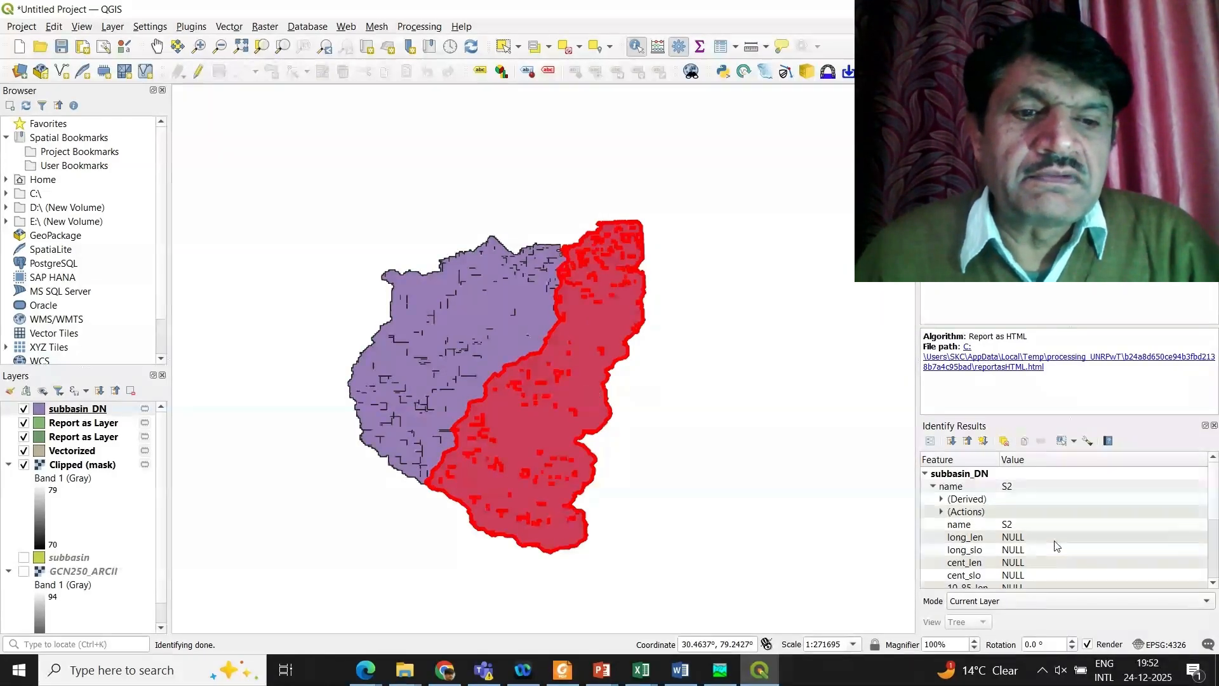
{"action": "scroll", "coordinate": [1056, 545], "scroll_direction": "down", "scroll_amount": 3}
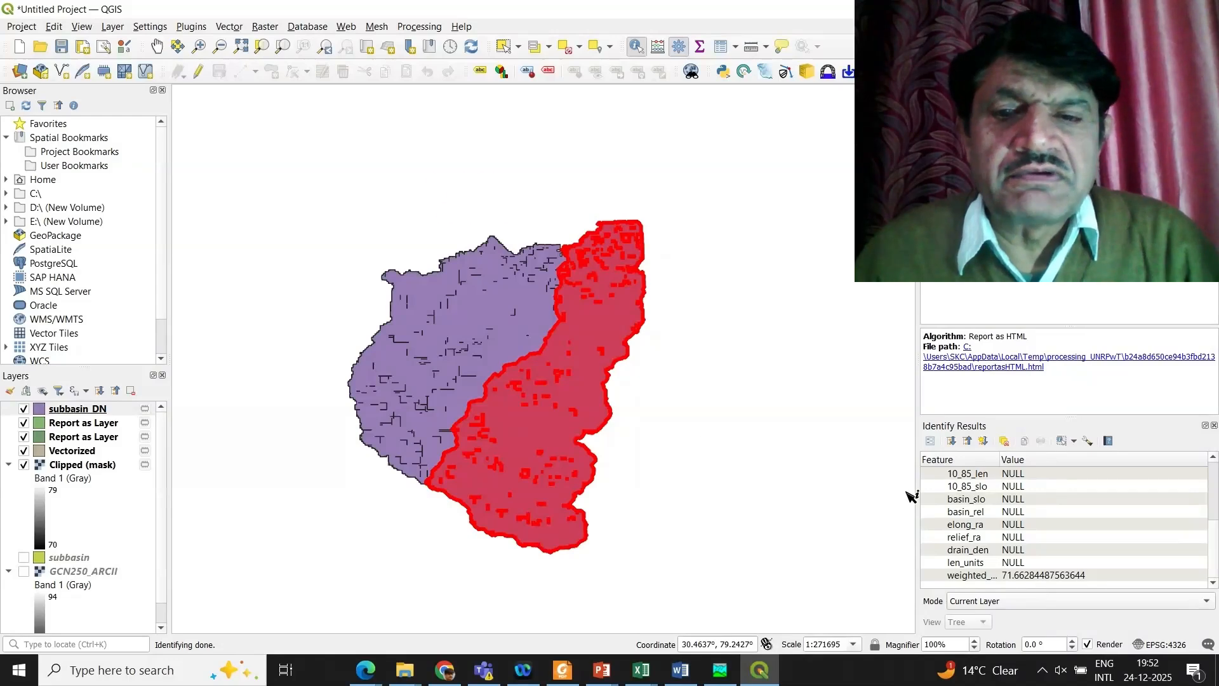
{"action": "left_click", "coordinate": [501, 316]}
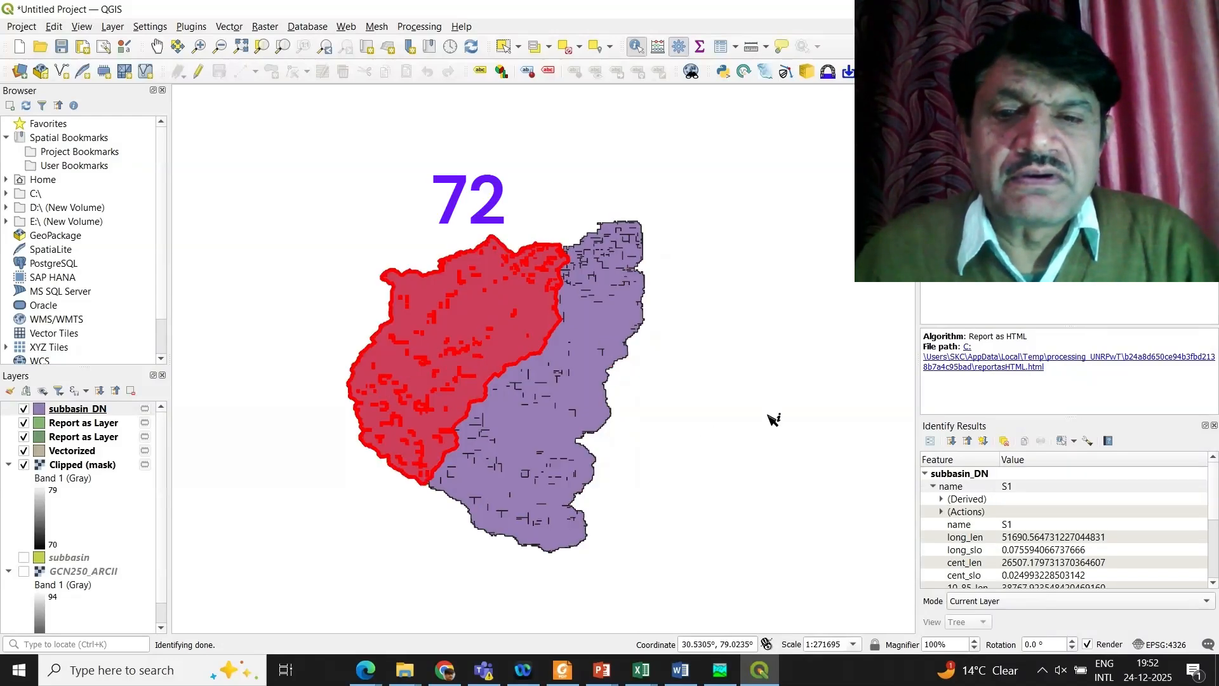
{"action": "scroll", "coordinate": [954, 506], "scroll_direction": "down", "scroll_amount": 3}
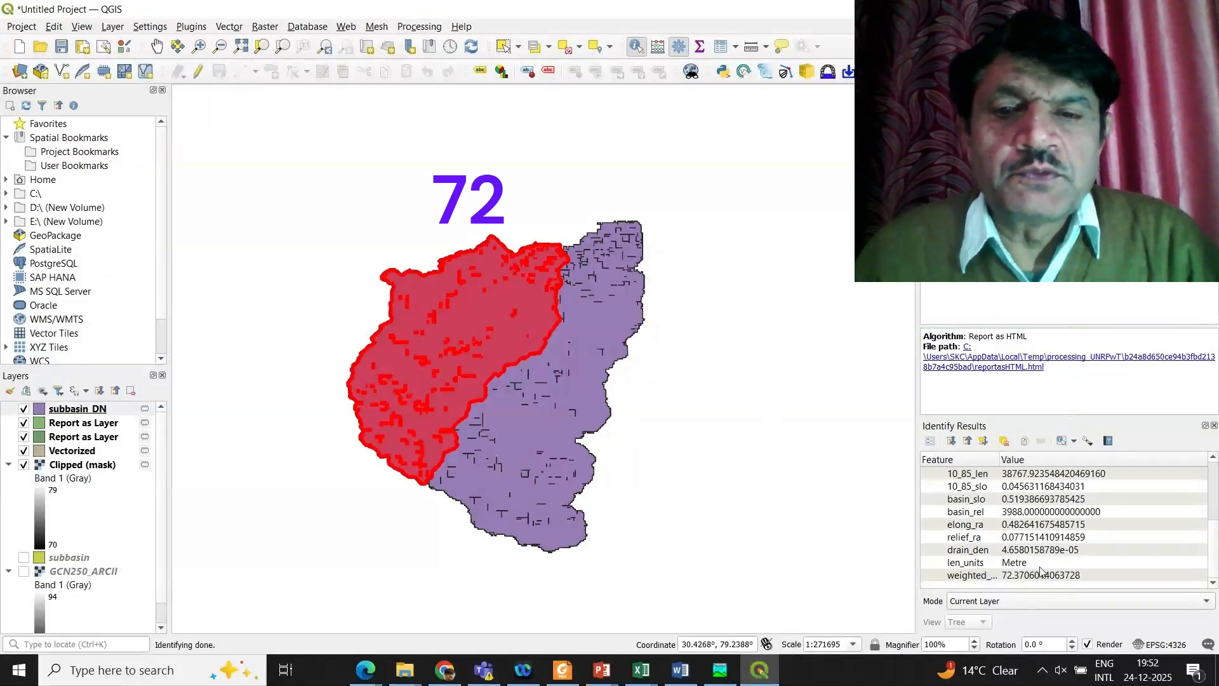